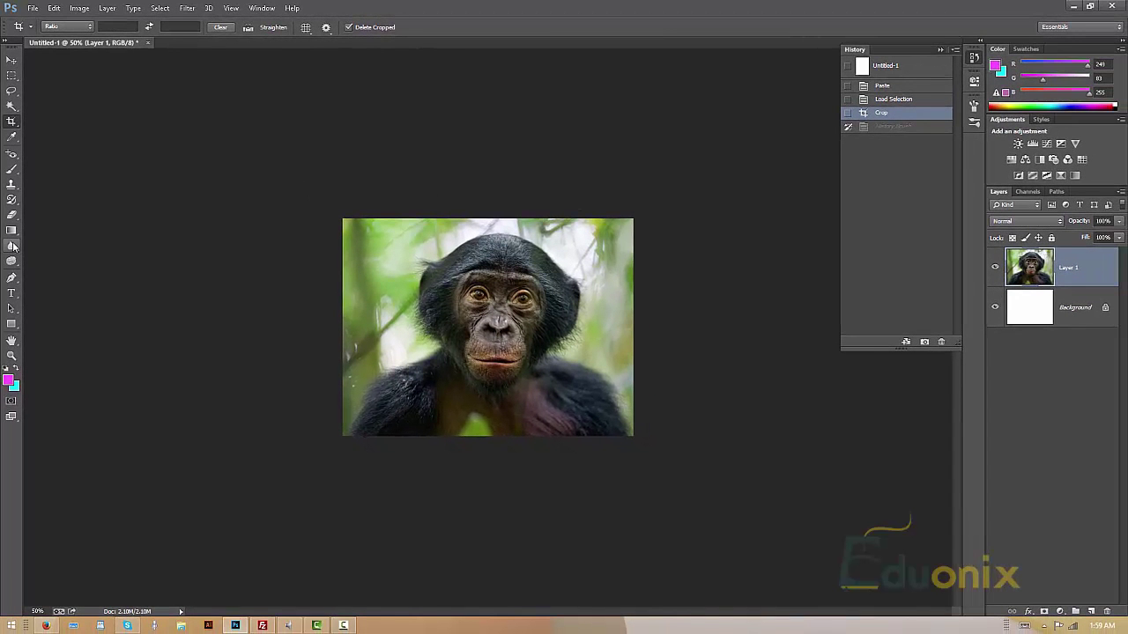
# Select the Blur Tool from the toolbox flyout
pyautogui.click(12, 248)
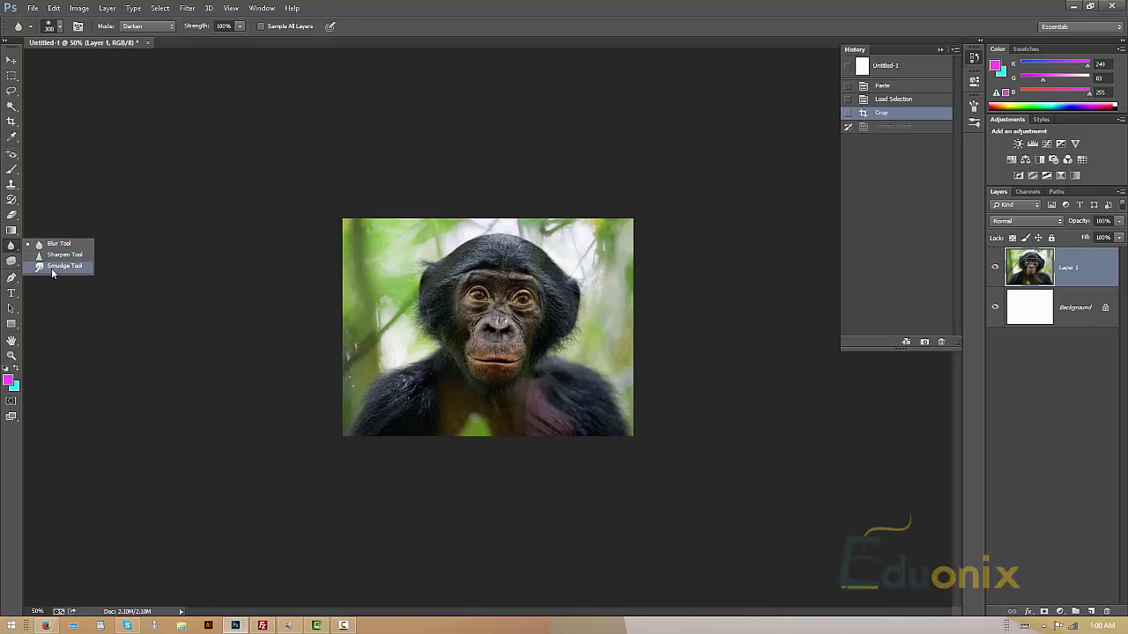
pyautogui.click(49, 267)
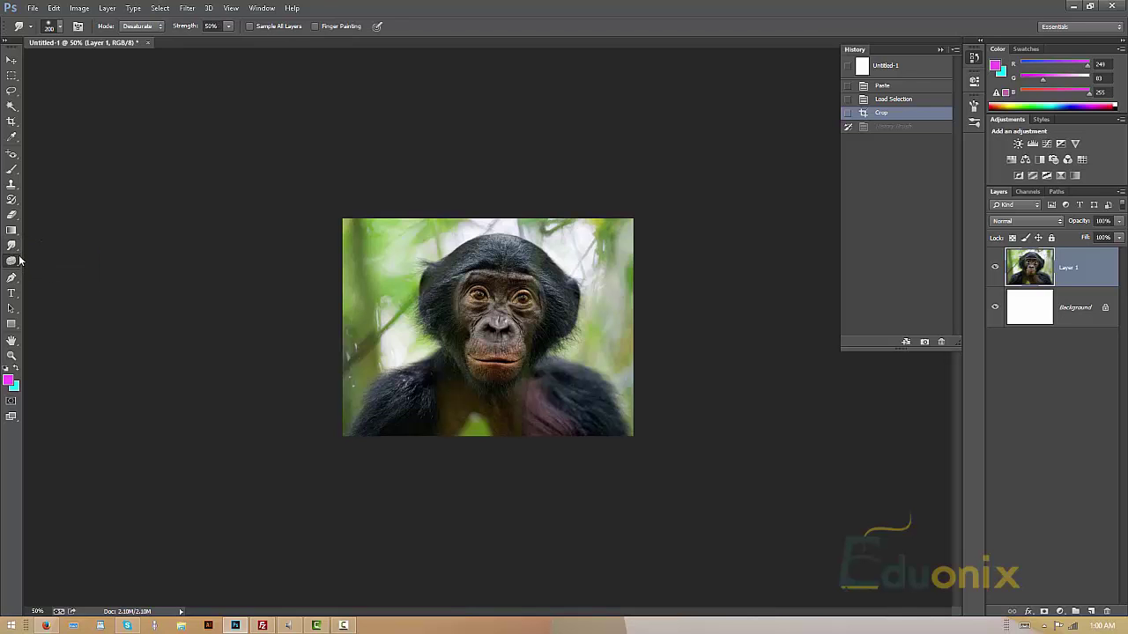
pyautogui.click(19, 257)
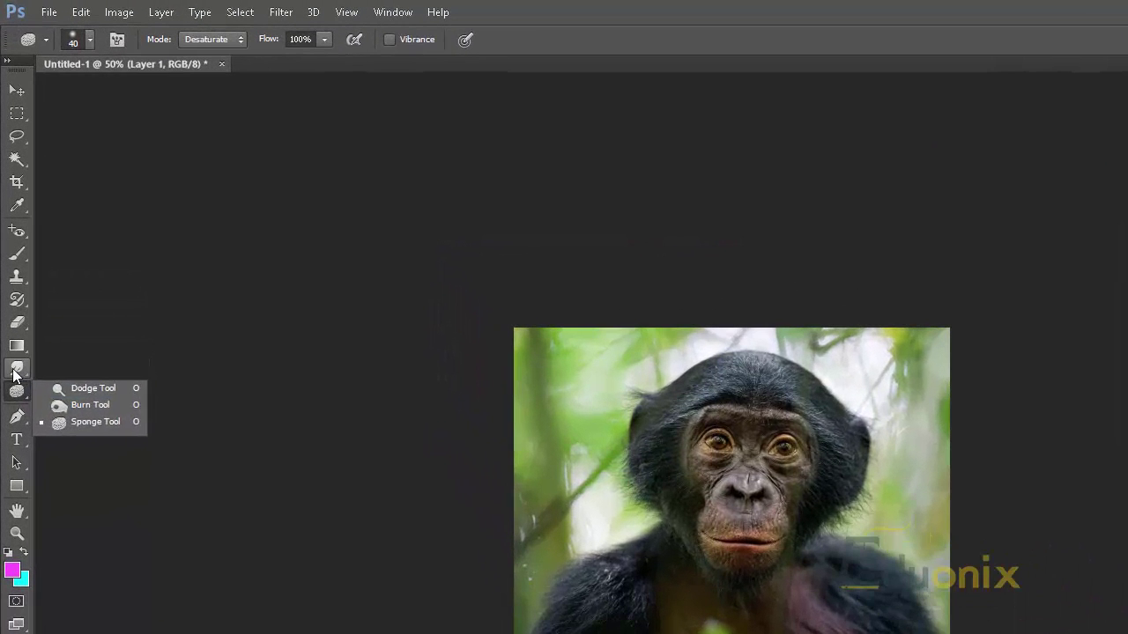
pyautogui.click(12, 247)
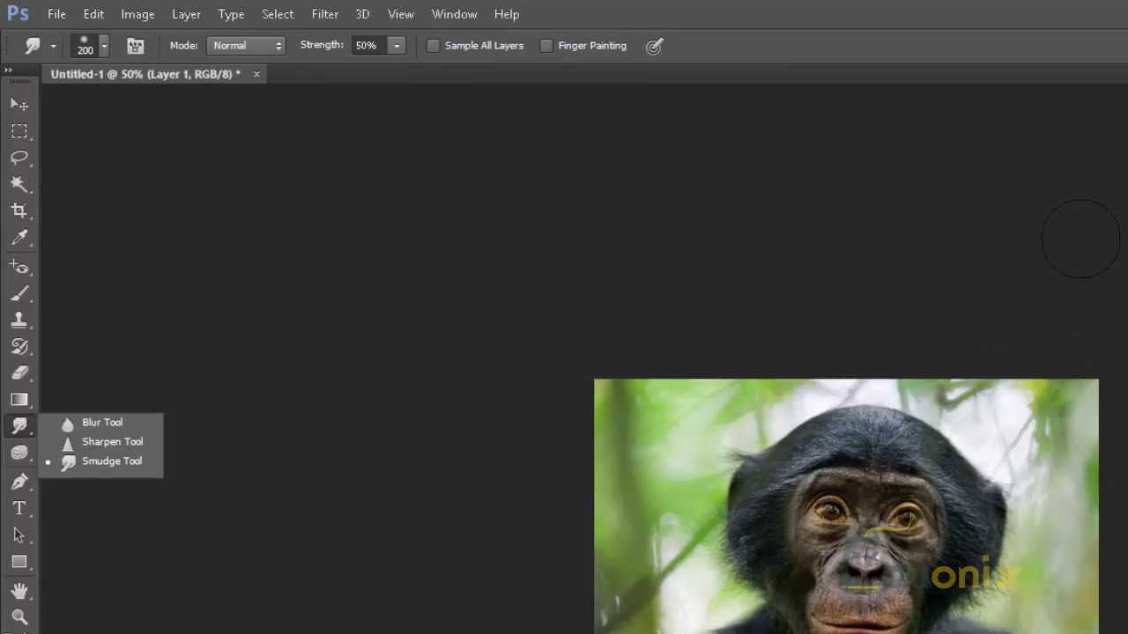
pyautogui.click(104, 423)
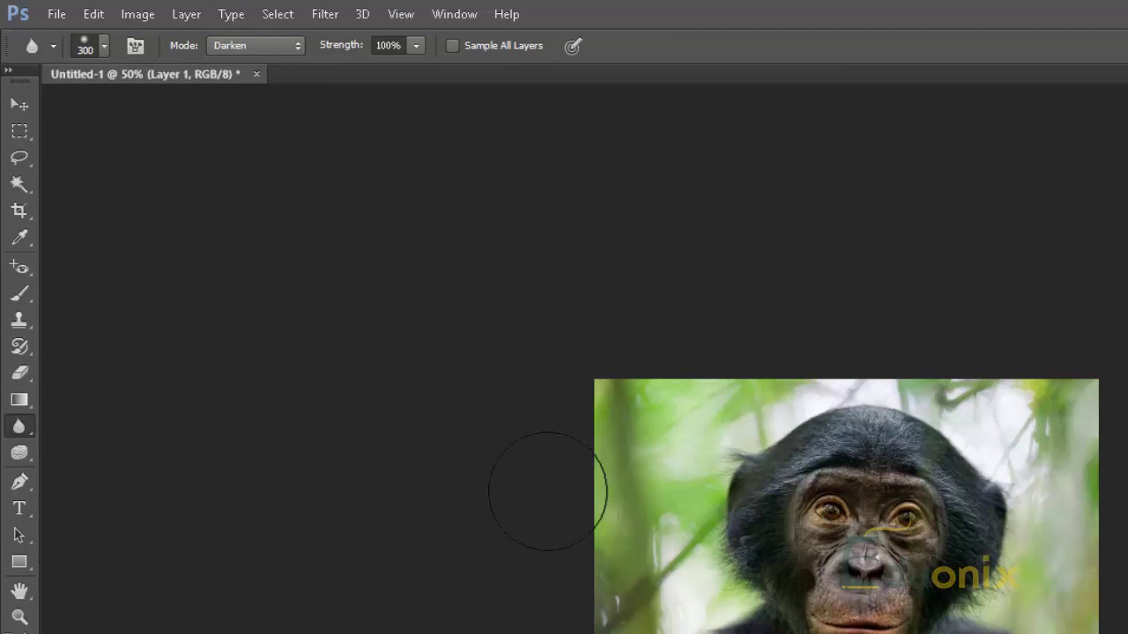
# Set the blur Strength to 100% and change Mode from Darken to Normal
pyautogui.click(417, 45)
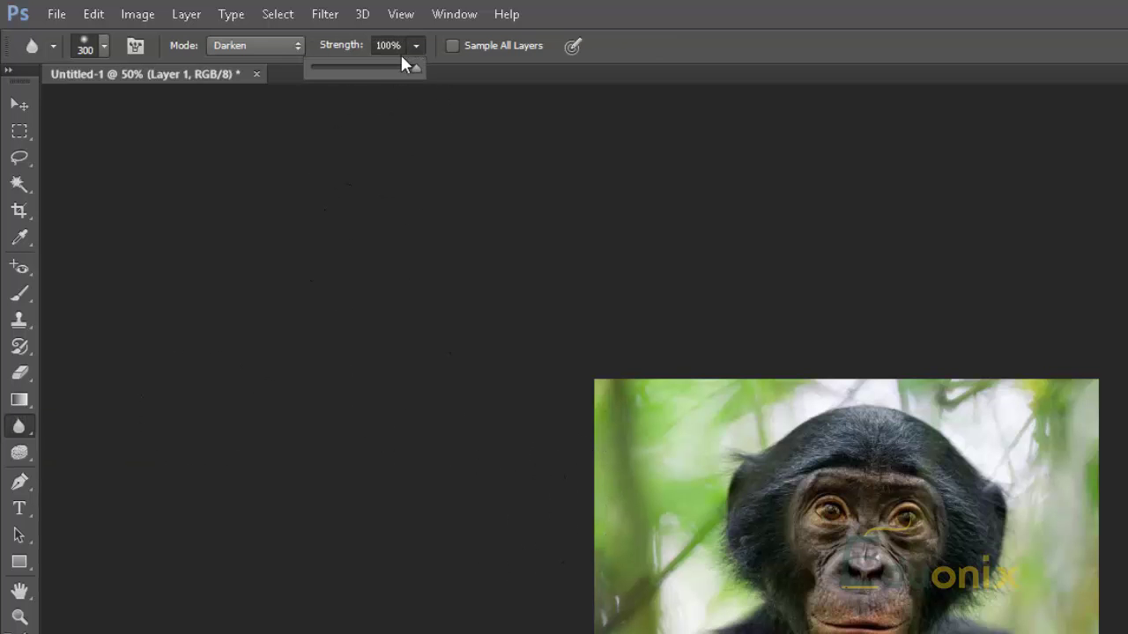
pyautogui.moveTo(363, 69); pyautogui.dragTo(453, 41)
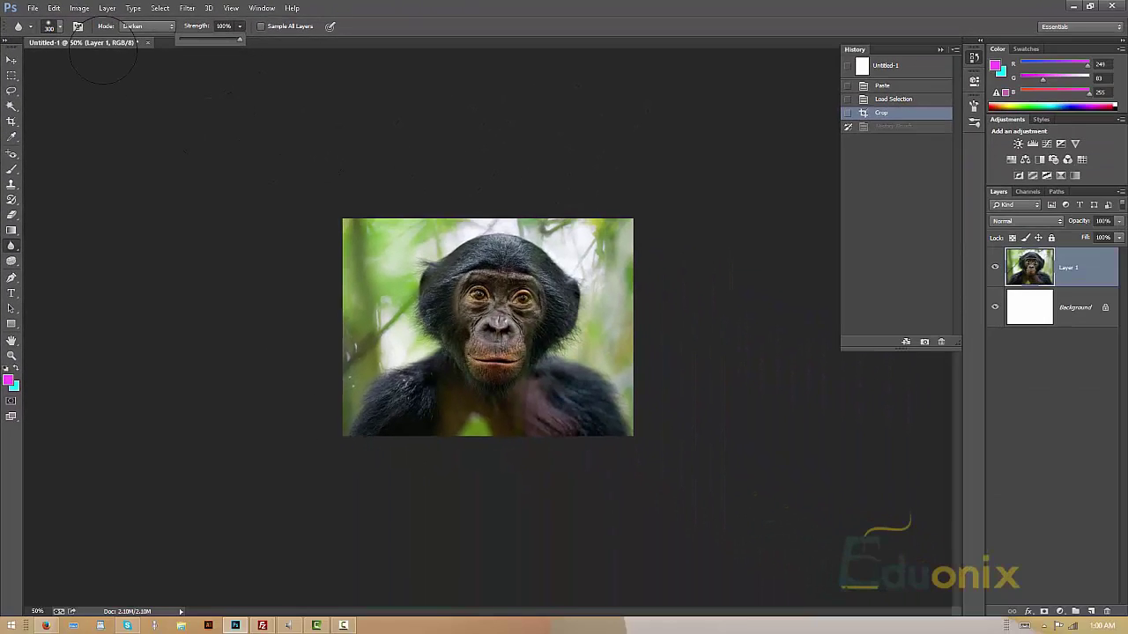
pyautogui.click(144, 29)
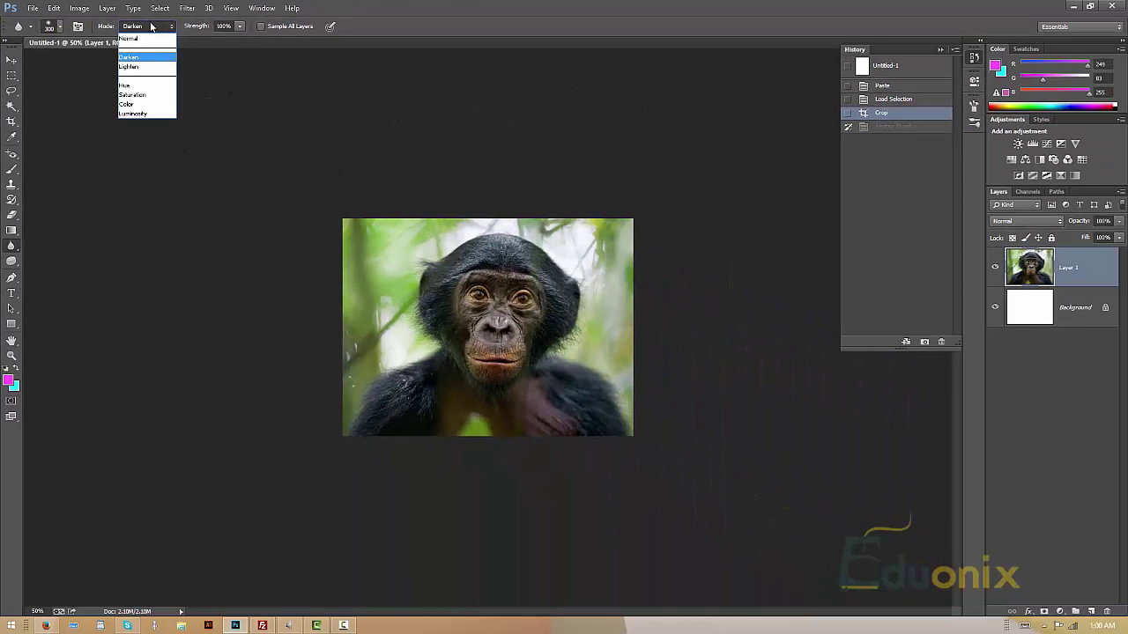
pyautogui.click(146, 40)
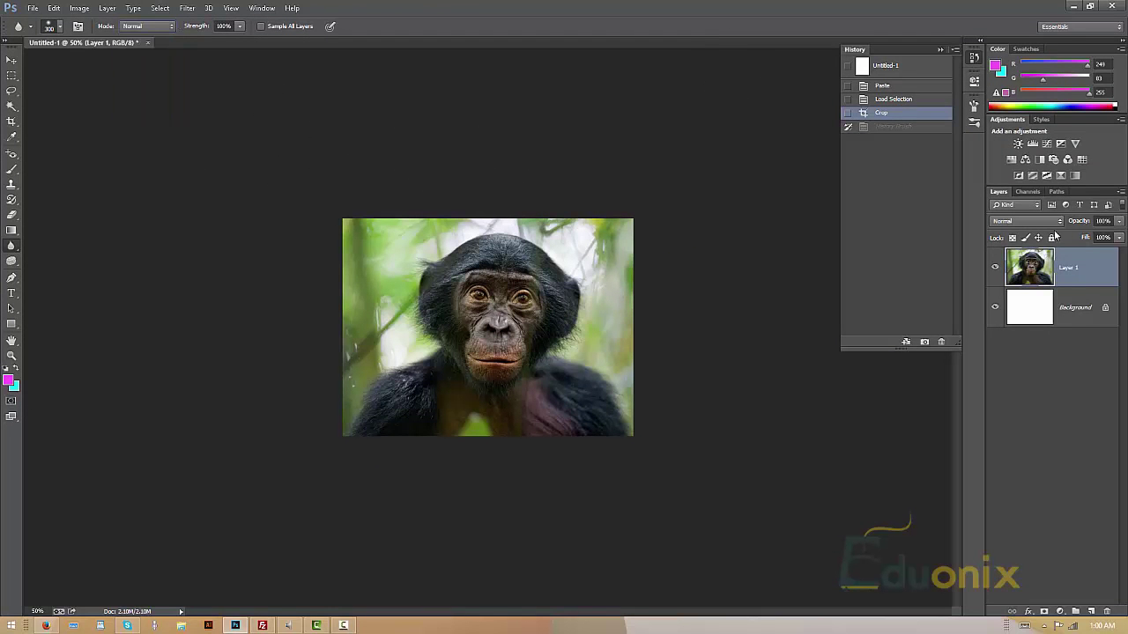
# Duplicate Layer 1, then duplicate the two-layer pair to create copies 2 and 3
pyautogui.rightClick(1084, 271)
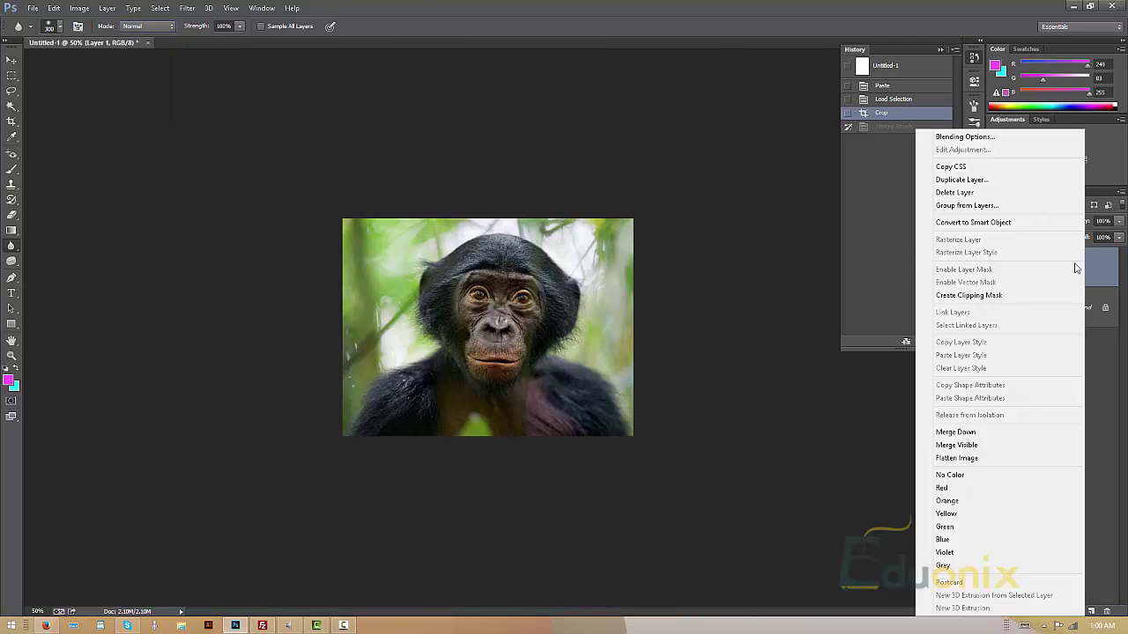
pyautogui.click(974, 180)
pyautogui.press('Return')
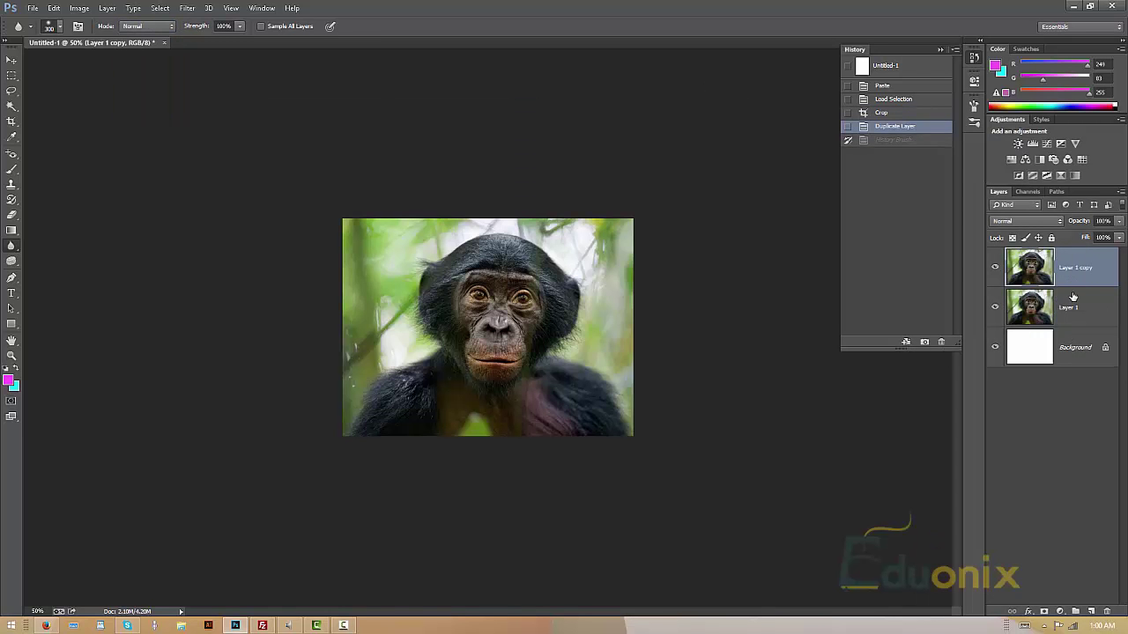
pyautogui.keyDown('shift'); pyautogui.click(1078, 304); pyautogui.keyUp('shift')
pyautogui.rightClick(1067, 263)
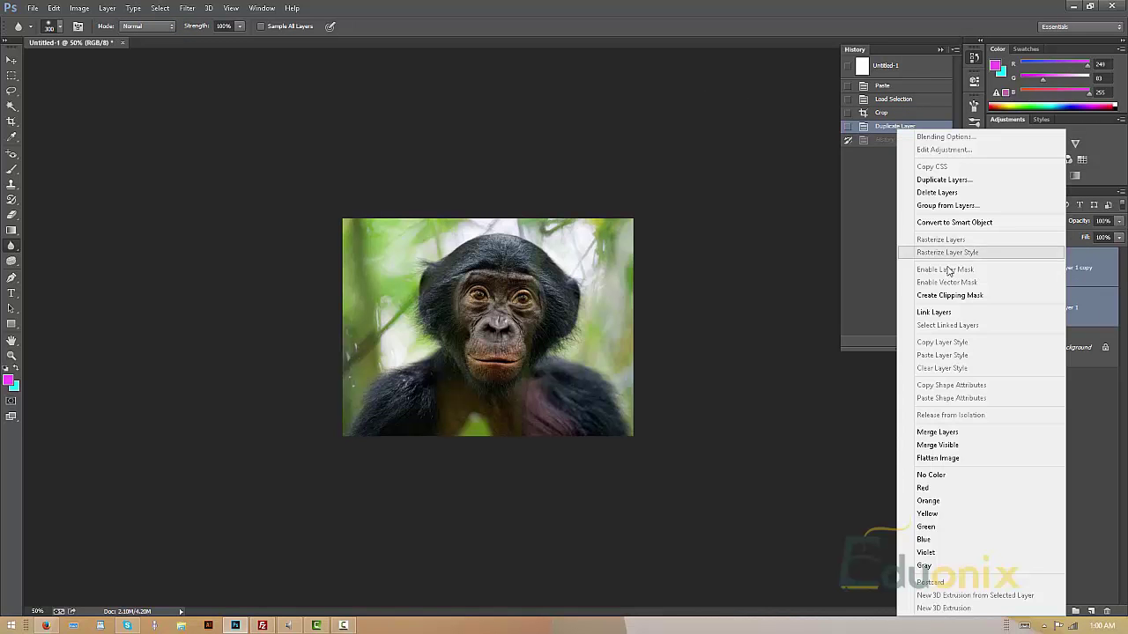
pyautogui.click(950, 181)
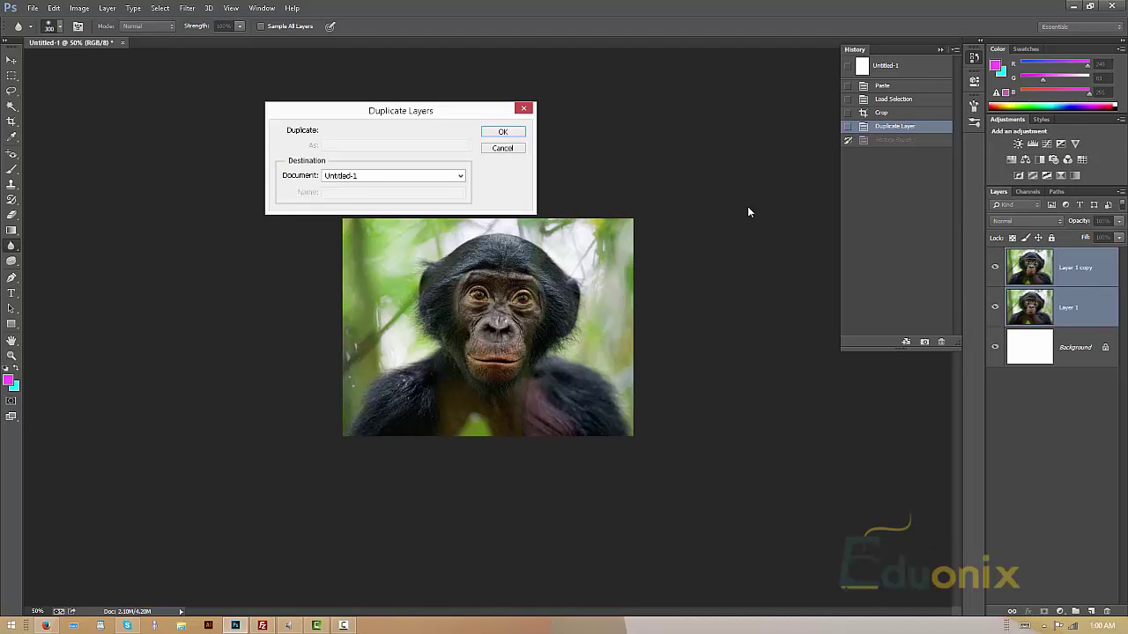
pyautogui.click(504, 132)
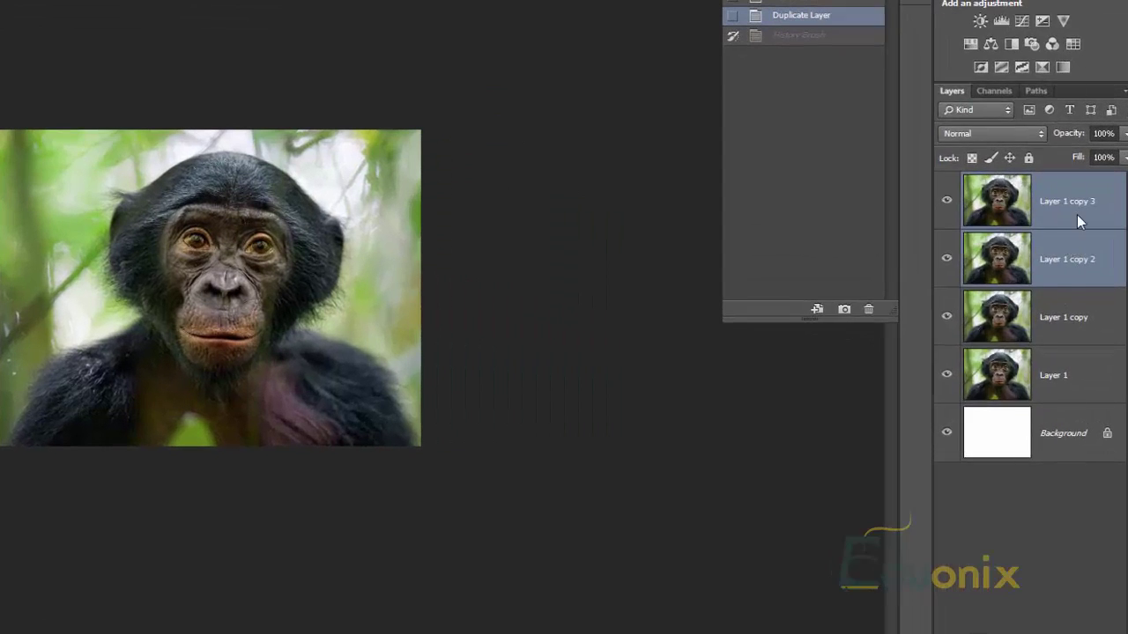
# Duplicate the top two copies to add Layer 1 copy 4 and 5, and select copy 5
pyautogui.rightClick(1086, 277)
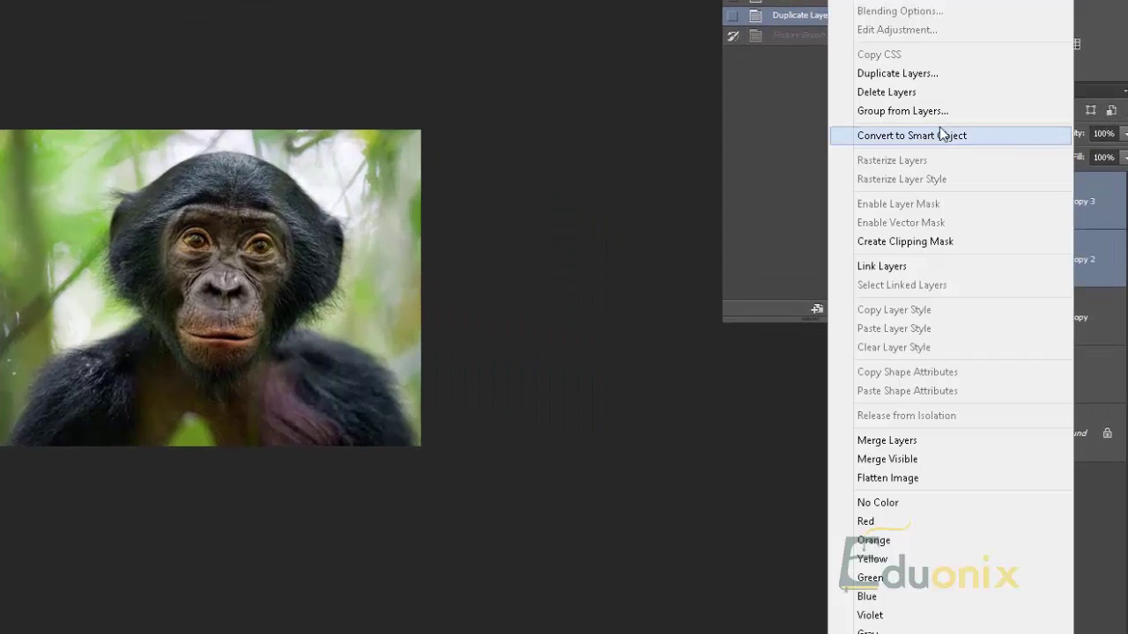
pyautogui.click(905, 73)
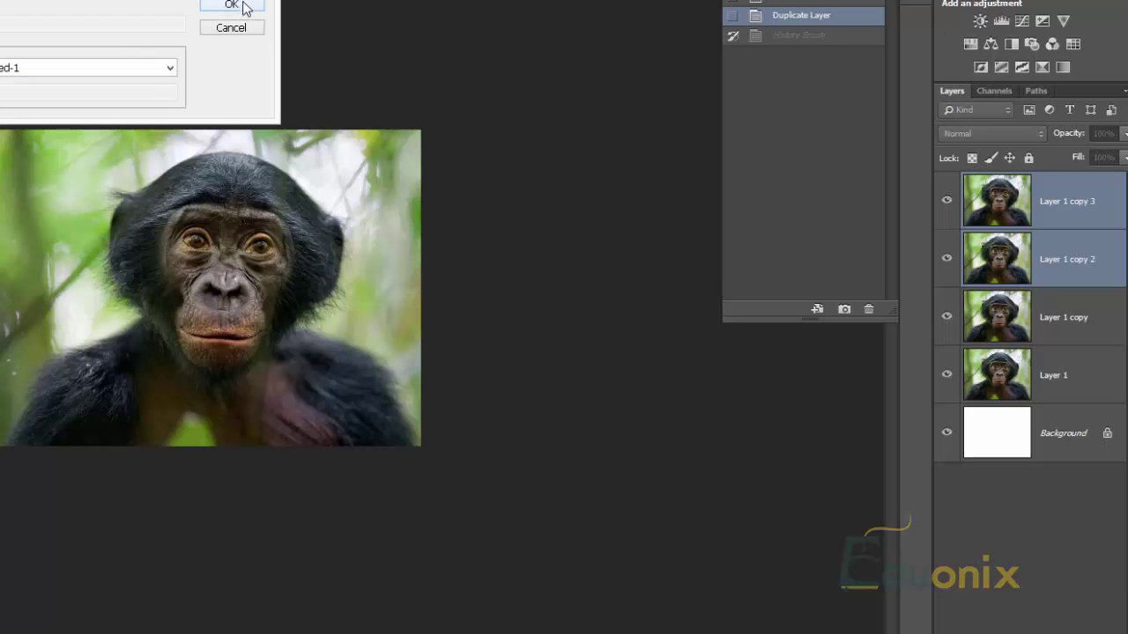
pyautogui.click(234, 7)
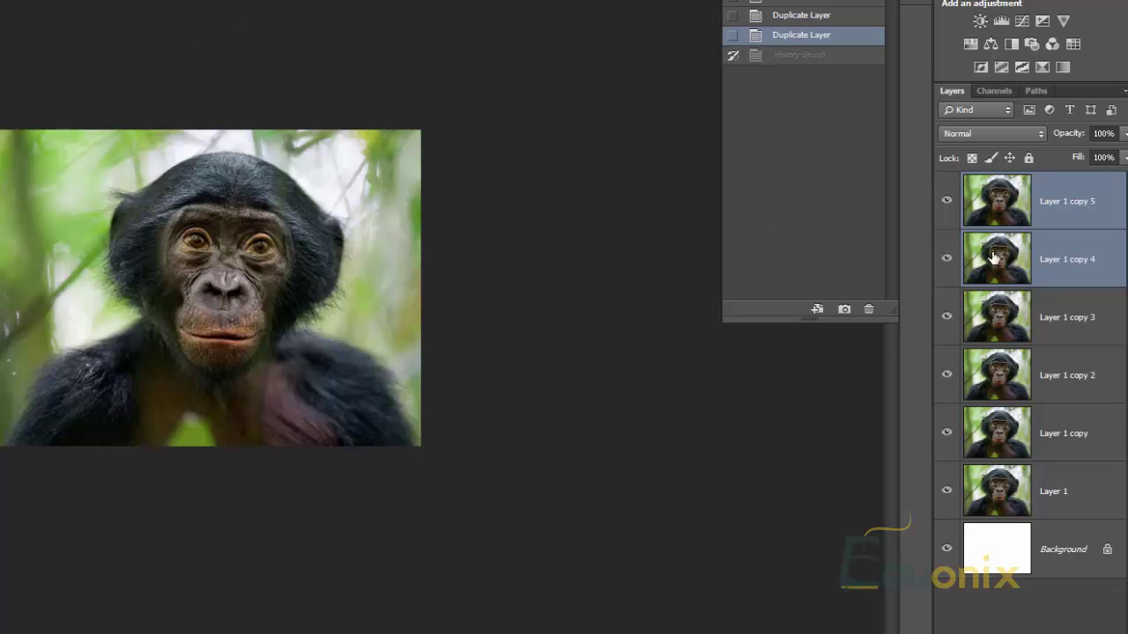
pyautogui.click(1108, 224)
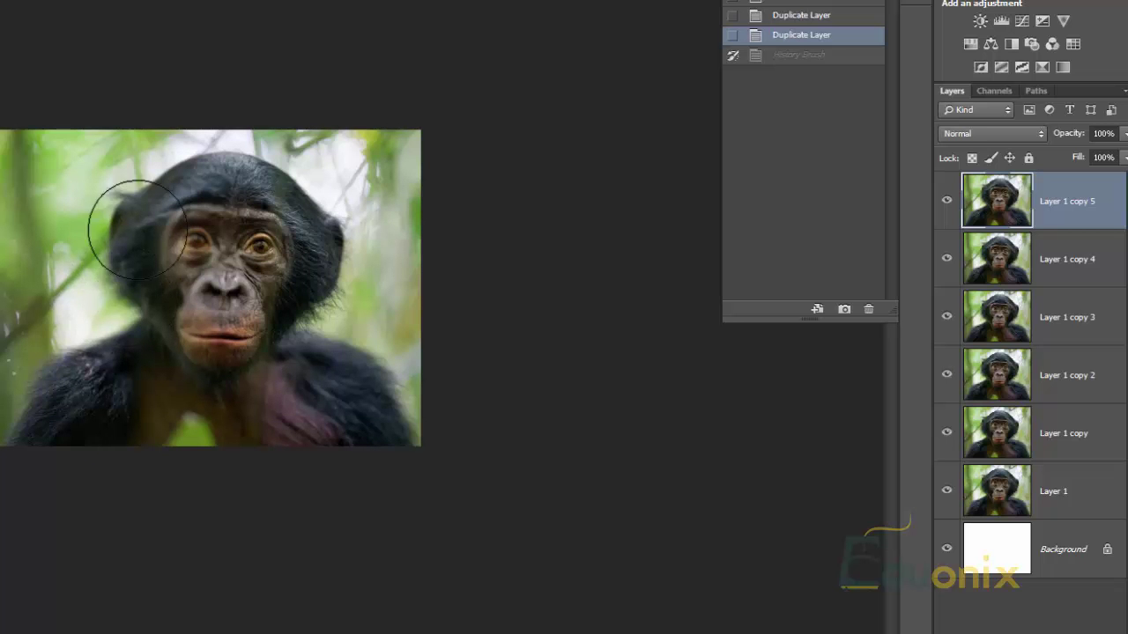
# Blur the face and chest on Layer 1 copy 5, using undo/redo to compare the face stroke
pyautogui.click(209, 113)
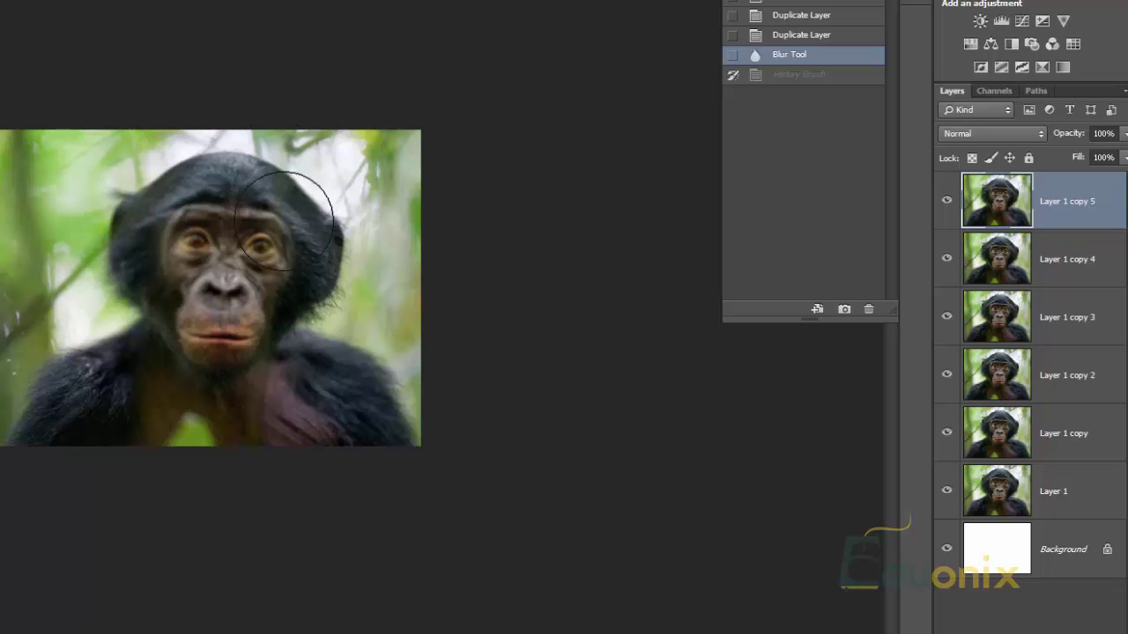
pyautogui.hotkey('ctrl', 'z')
pyautogui.hotkey('ctrl', 'z')
pyautogui.hotkey('ctrl', 'alt', 'z')
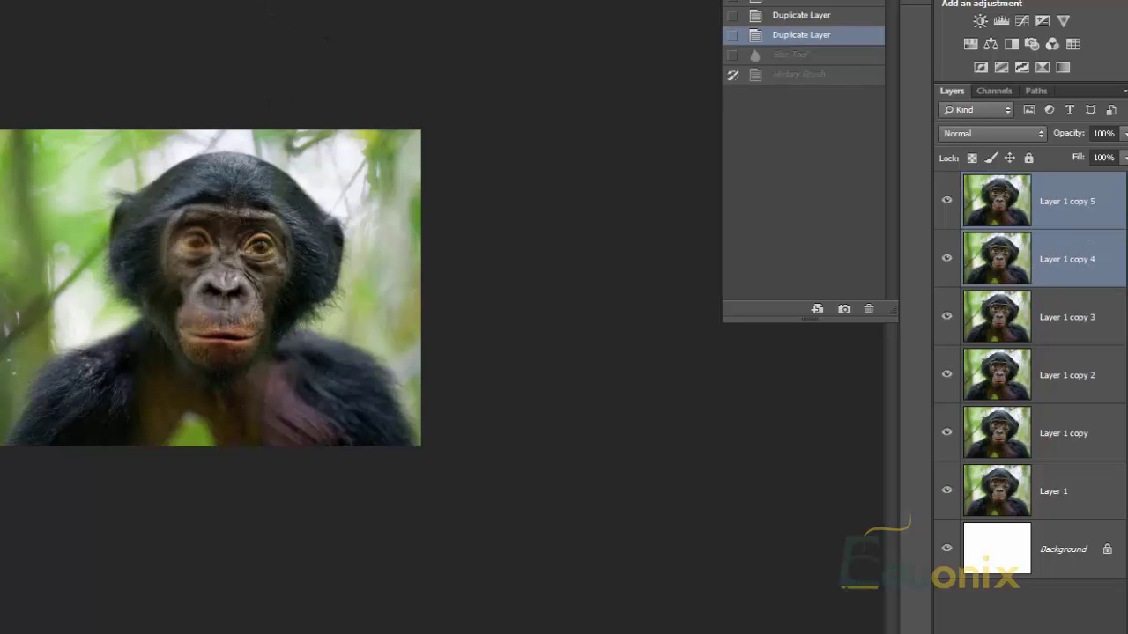
pyautogui.hotkey('ctrl', 'shift', 'z')
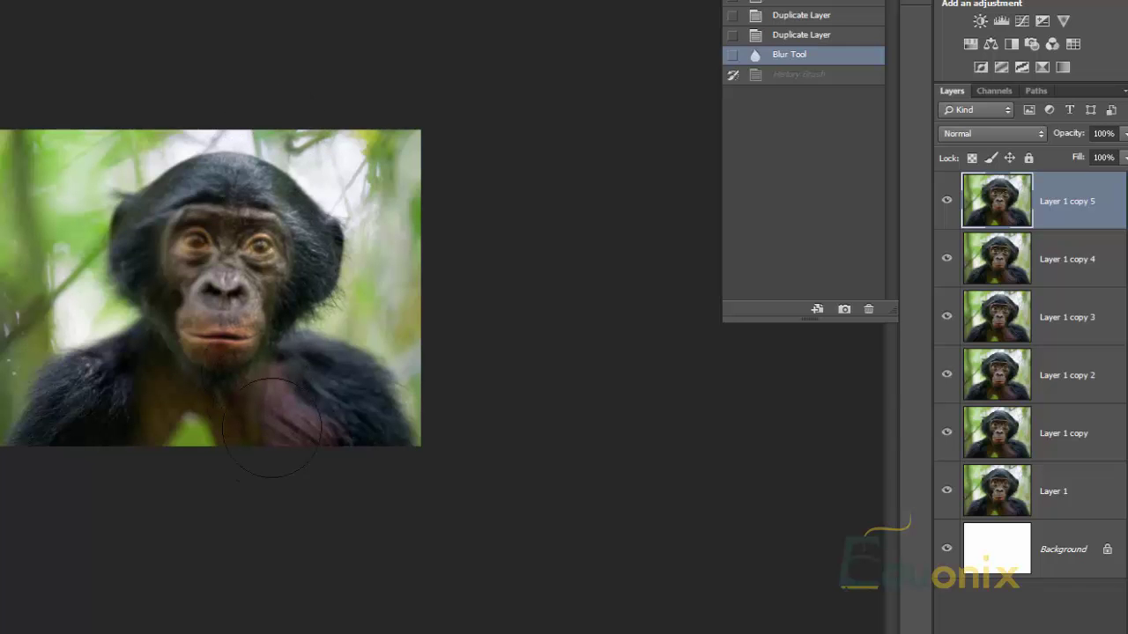
pyautogui.moveTo(277, 415); pyautogui.dragTo(285, 450)
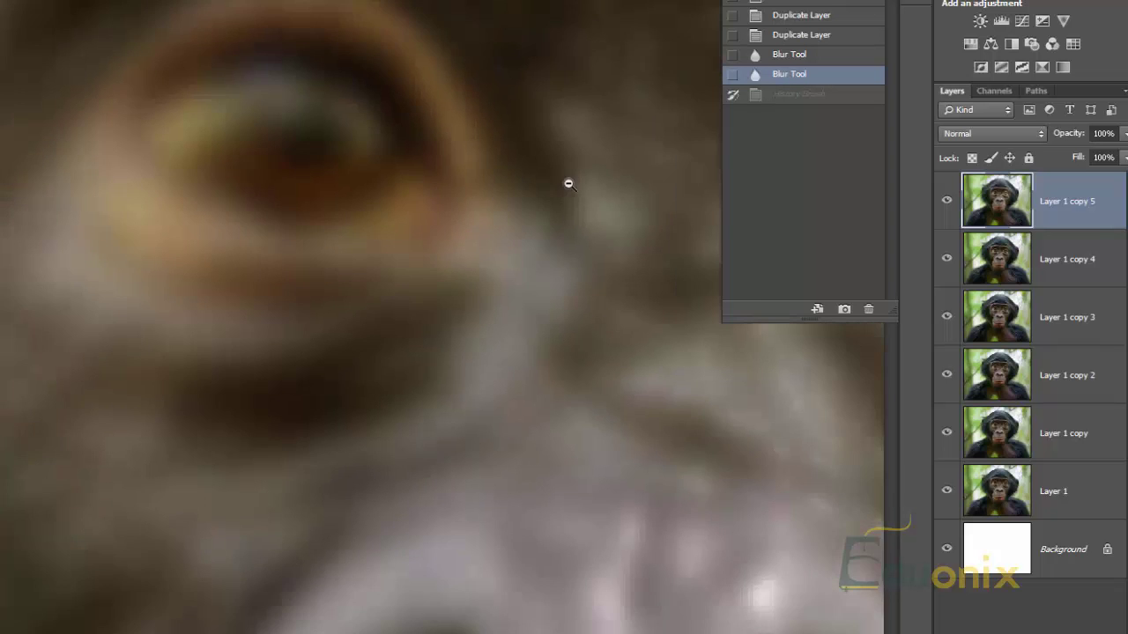
# Zoom out to the whole face and toggle Layer 1 copy 5's visibility to compare the blur
pyautogui.keyDown('alt'); pyautogui.click(596, 174); pyautogui.keyUp('alt')
pyautogui.keyDown('alt'); pyautogui.click(599, 176); pyautogui.keyUp('alt')
pyautogui.keyDown('alt'); pyautogui.click(592, 176); pyautogui.keyUp('alt')
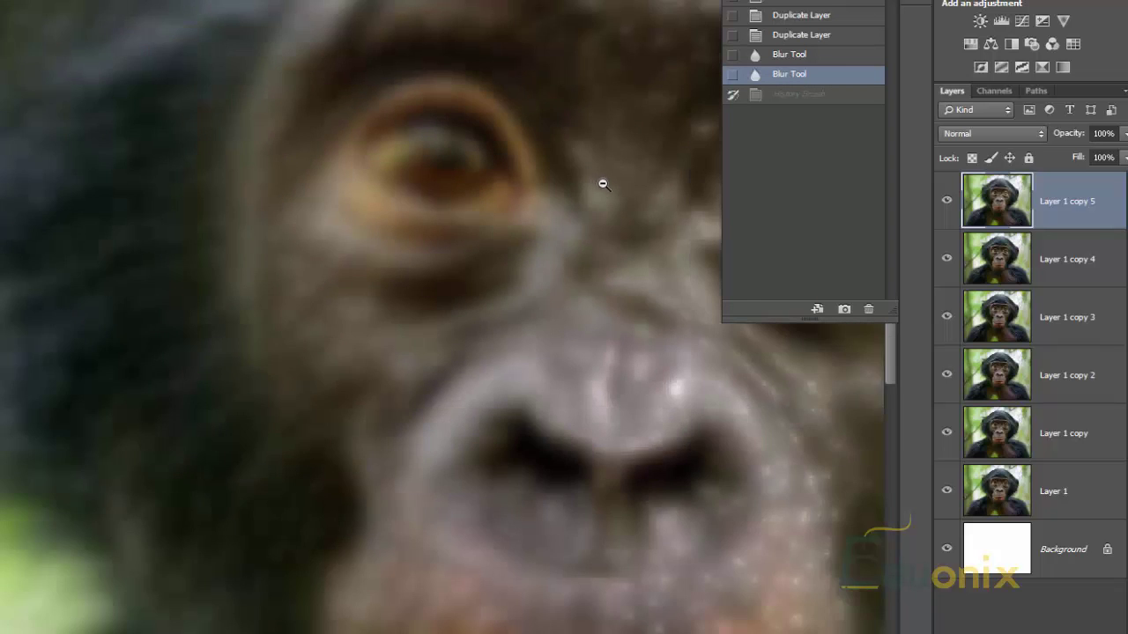
pyautogui.keyDown('alt'); pyautogui.click(608, 183); pyautogui.keyUp('alt')
pyautogui.keyDown('alt'); pyautogui.click(616, 183); pyautogui.keyUp('alt')
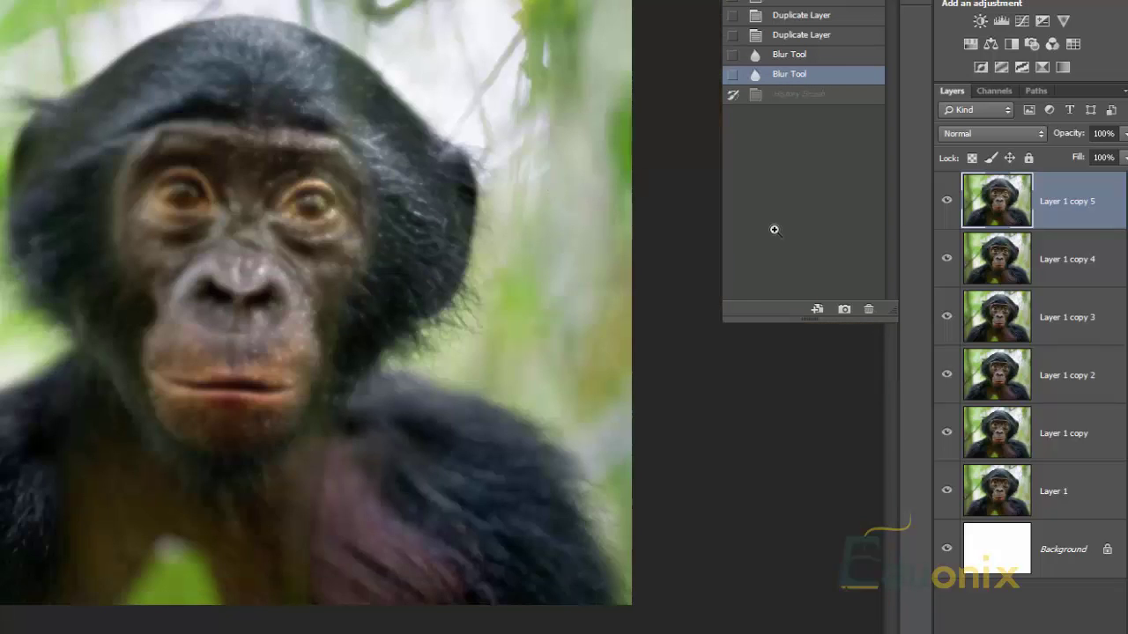
pyautogui.click(944, 205)
pyautogui.click(939, 202)
pyautogui.moveTo(932, 201); pyautogui.dragTo(921, 201)
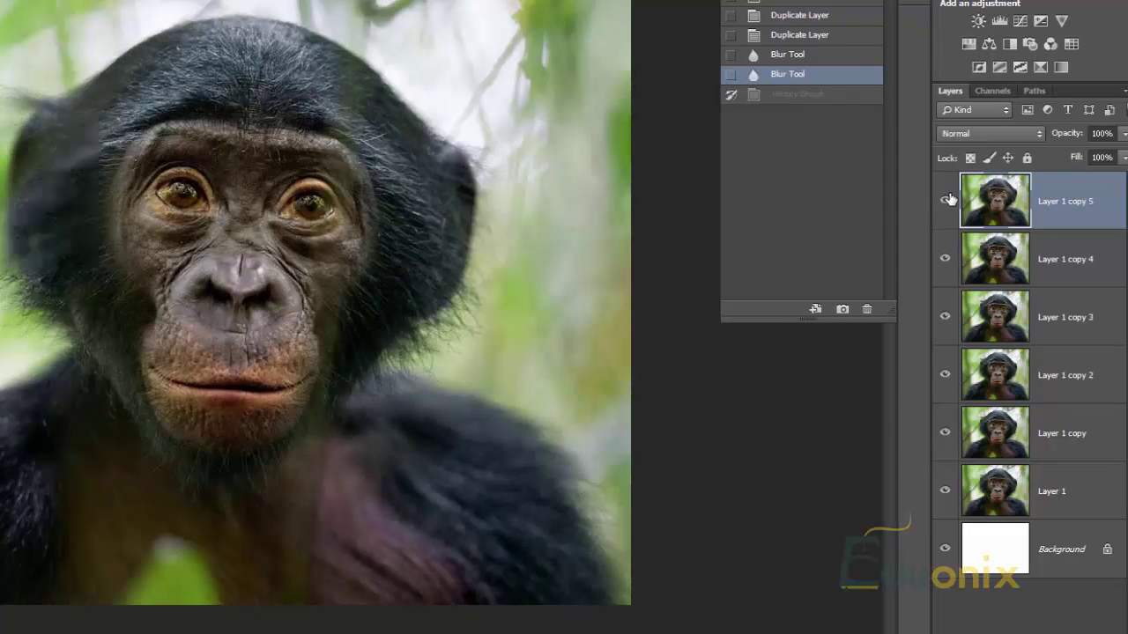
pyautogui.click(946, 201)
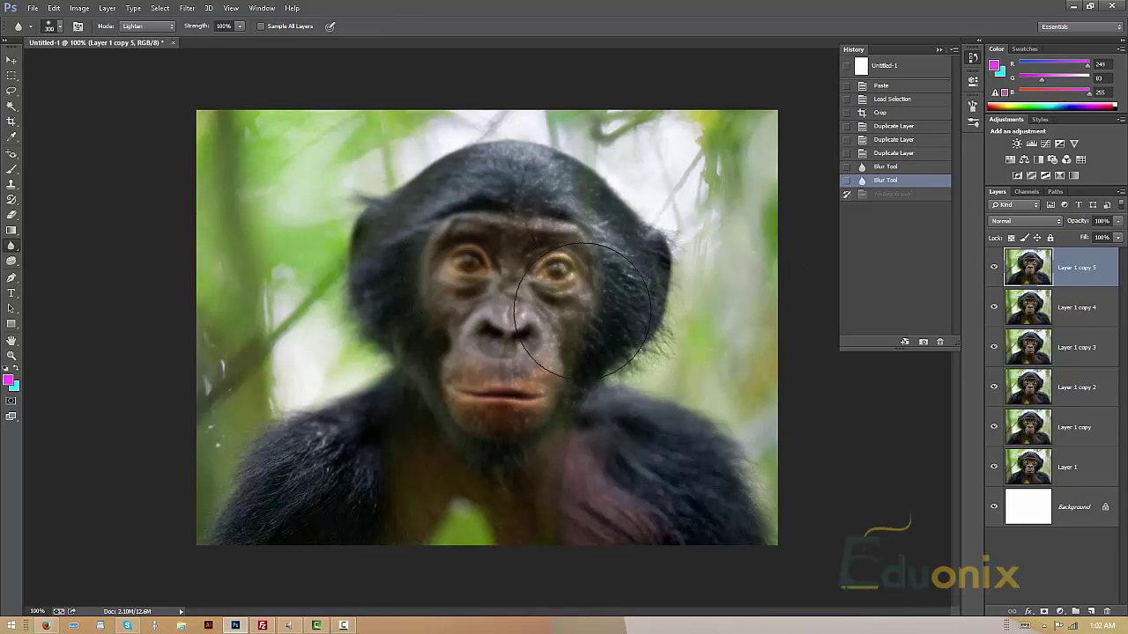
# Hide Layer 1 copy 5, target Layer 1 copy 4, and set the Blur Tool to Lighten mode
pyautogui.press('z')
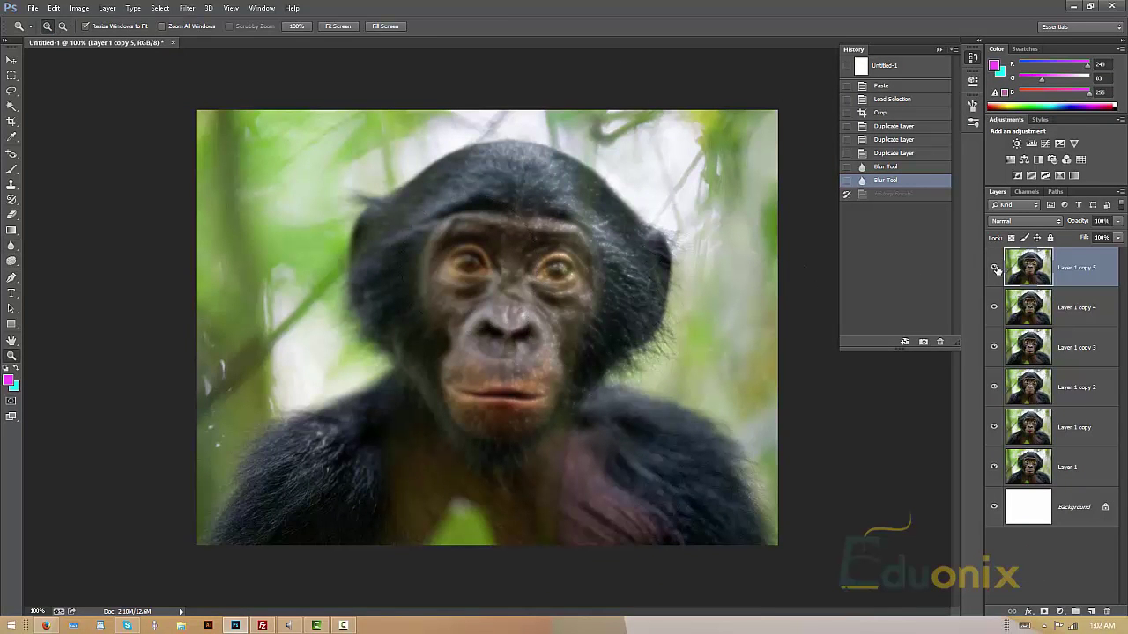
pyautogui.click(995, 268)
pyautogui.hotkey('alt', '[')
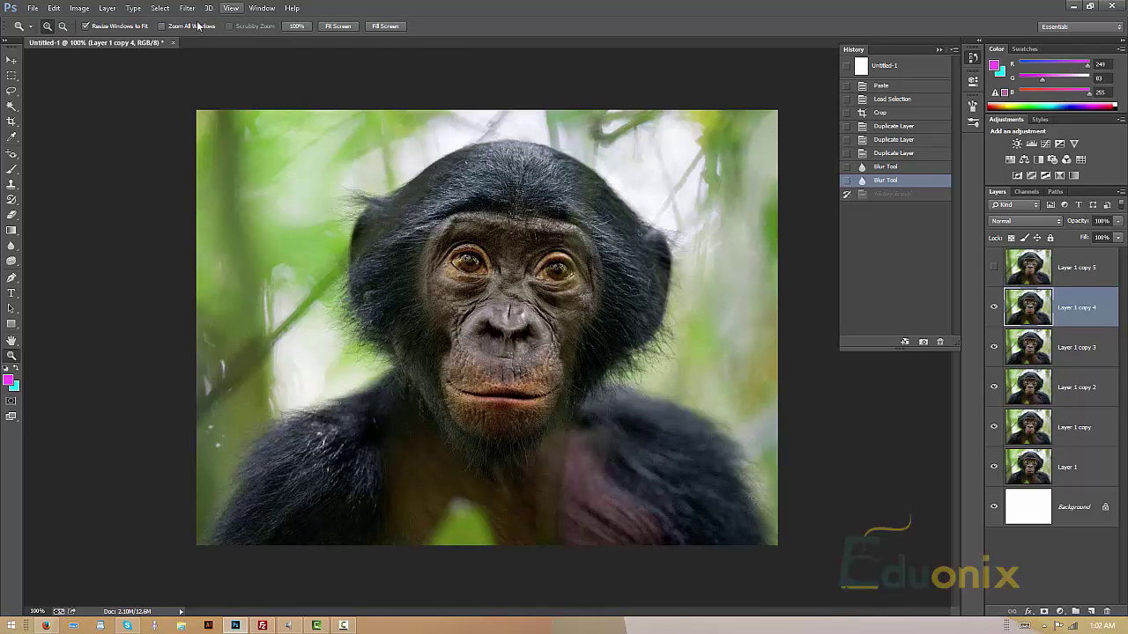
pyautogui.click(9, 249)
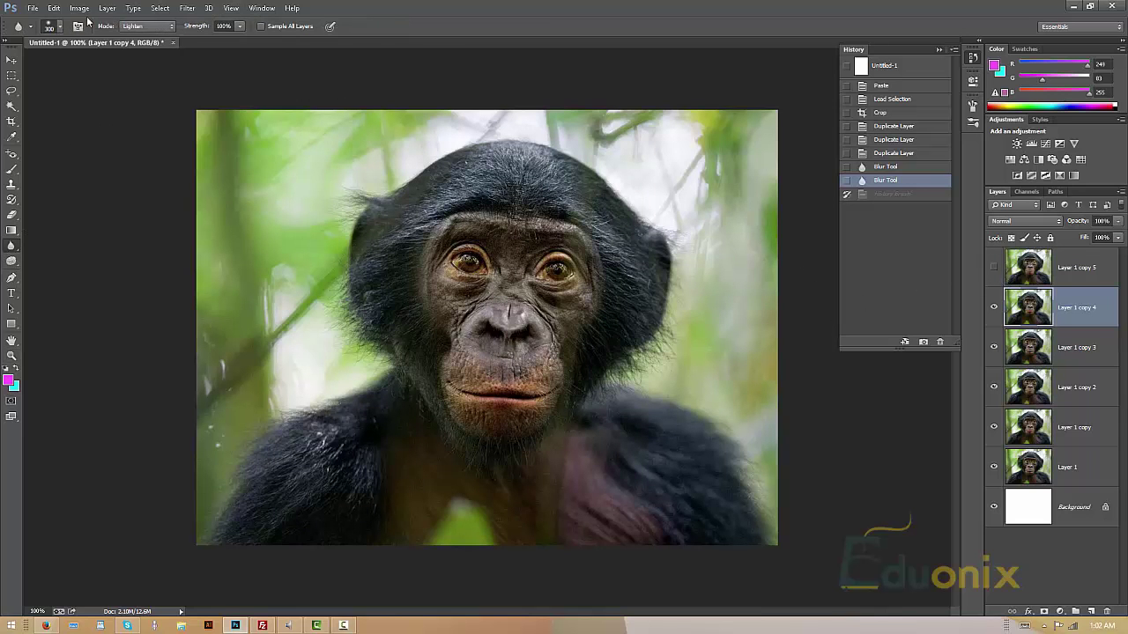
pyautogui.click(132, 27)
pyautogui.click(145, 64)
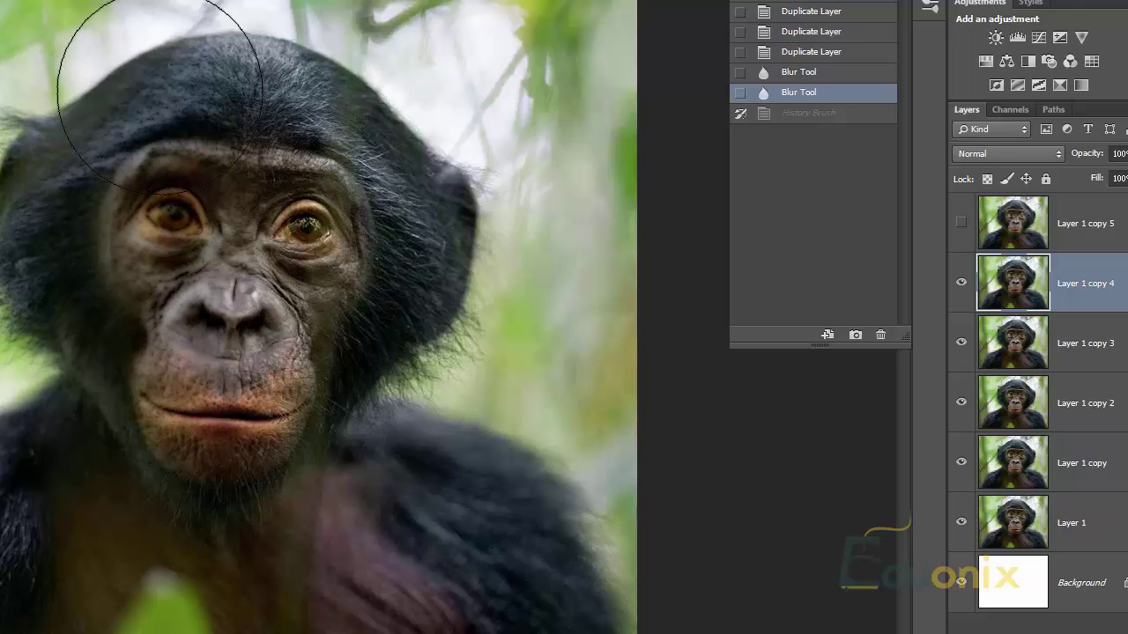
# Dab blur on the face and eyes, then step the strokes back in History and reselect Layer 1 copy 4
pyautogui.click(146, 211)
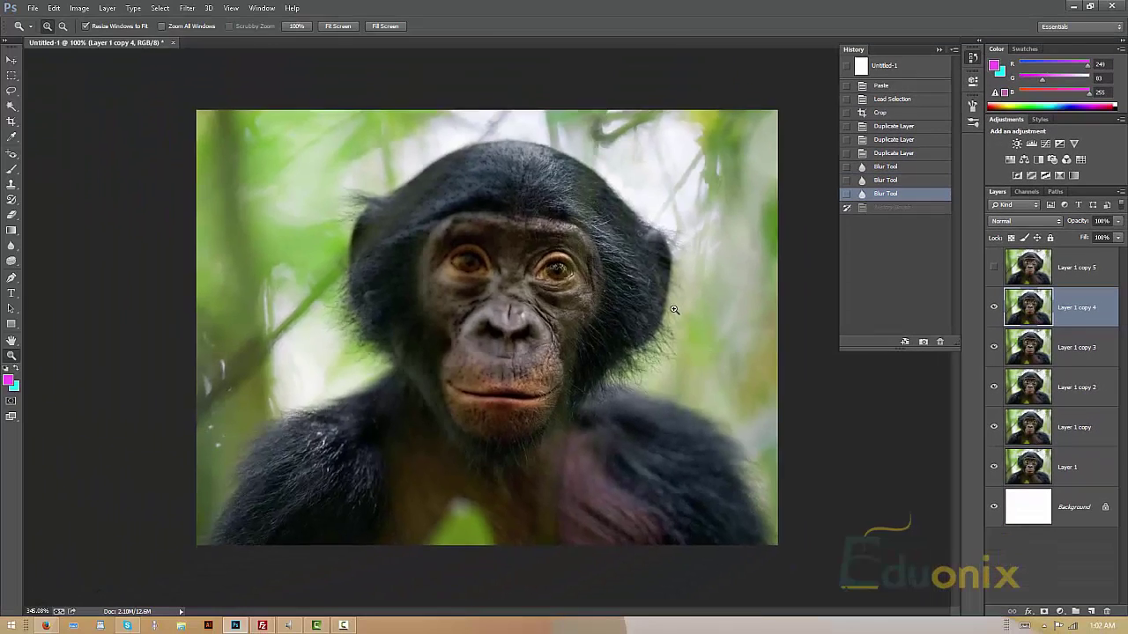
pyautogui.press('z')
pyautogui.click(477, 276)
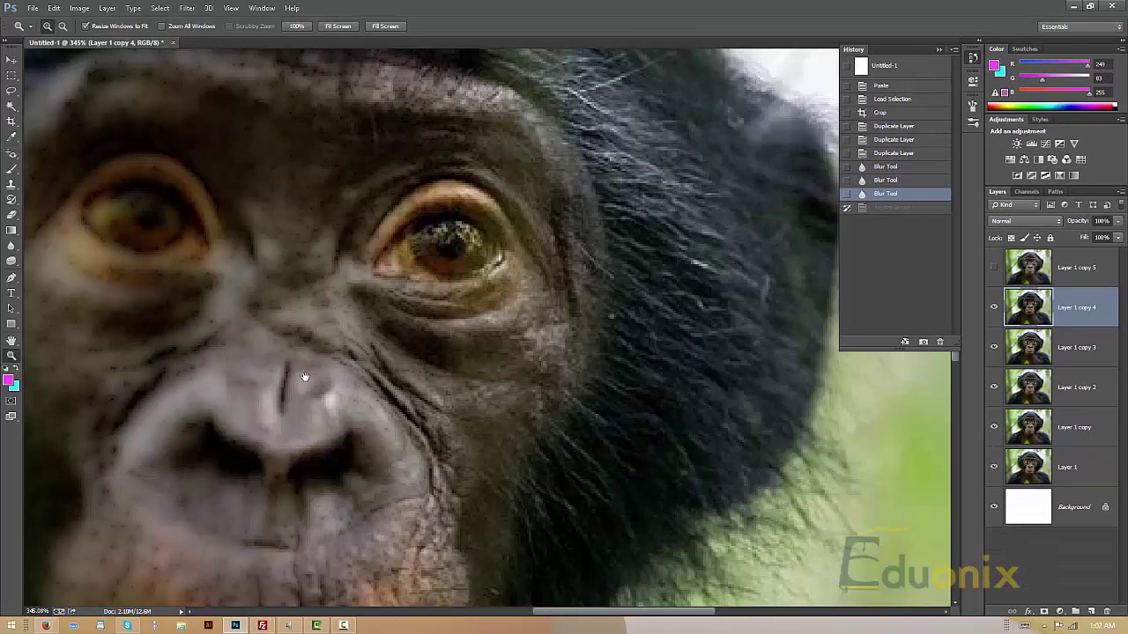
pyautogui.moveTo(311, 383)
pyautogui.mouseDown()
pyautogui.moveTo(541, 320)
pyautogui.moveTo(516, 308)
pyautogui.mouseUp()
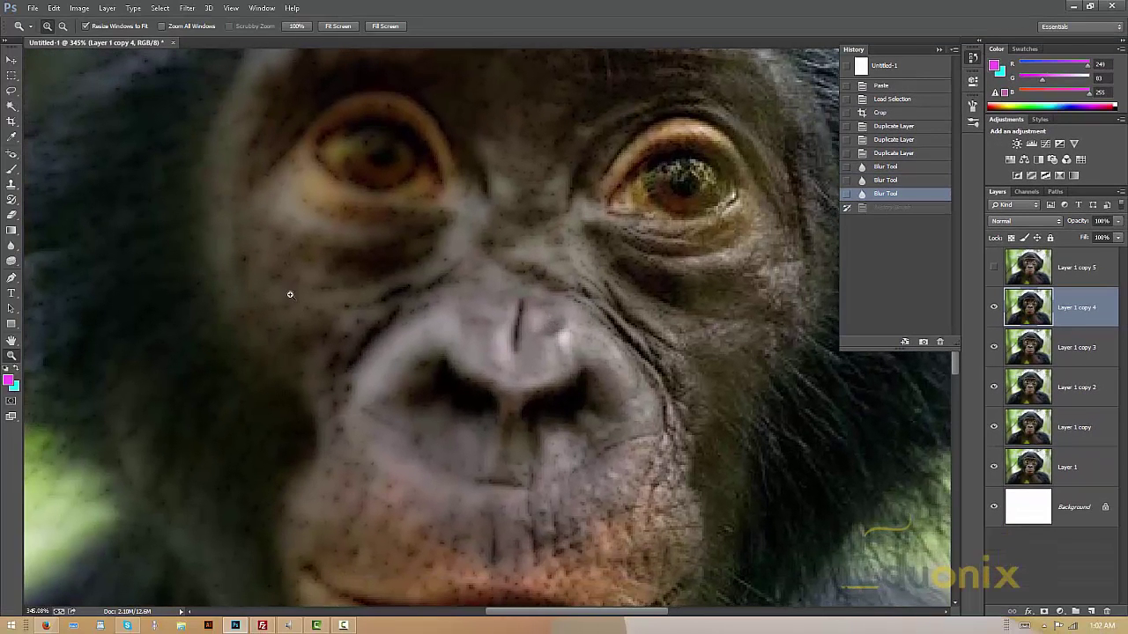
pyautogui.hotkey('ctrl', 'z')
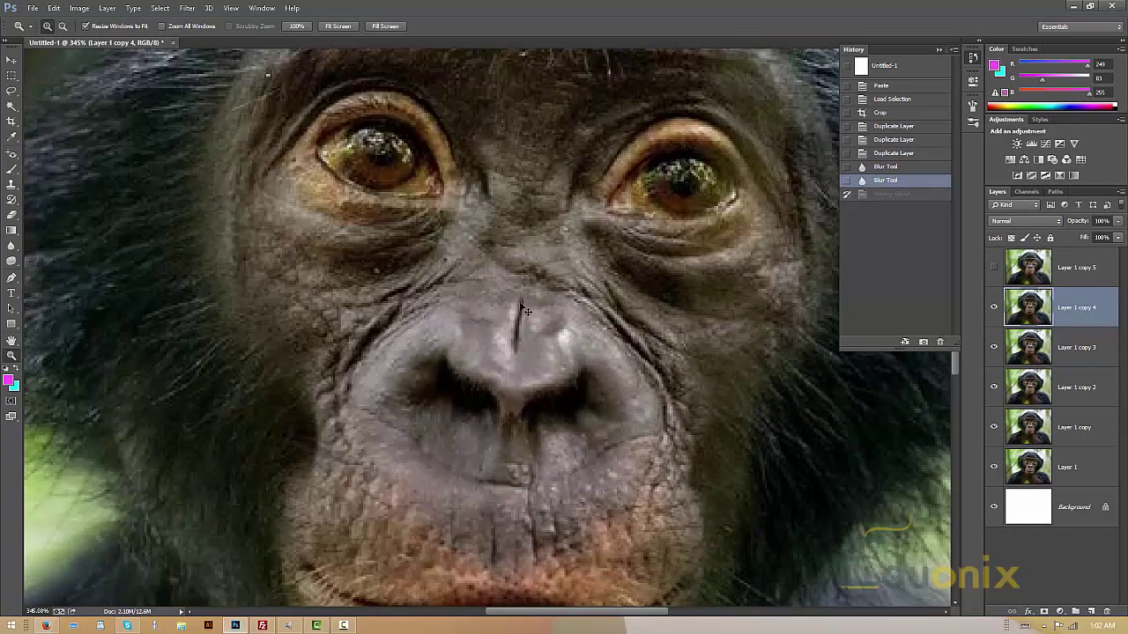
pyautogui.hotkey('ctrl', 'alt', 'z')
pyautogui.click(882, 181)
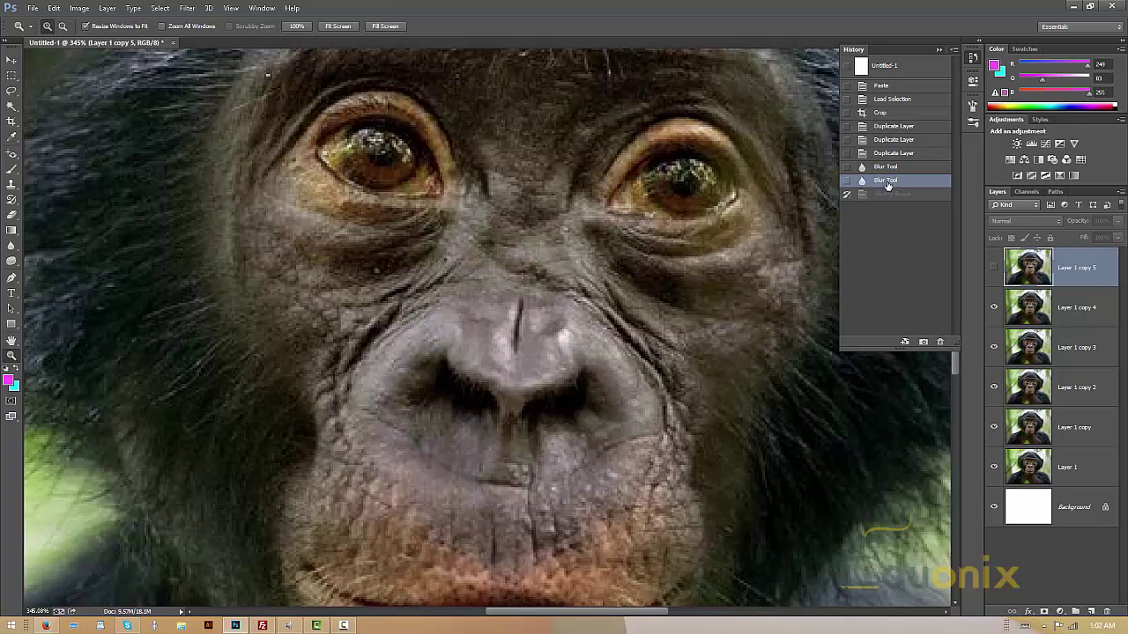
pyautogui.click(1076, 313)
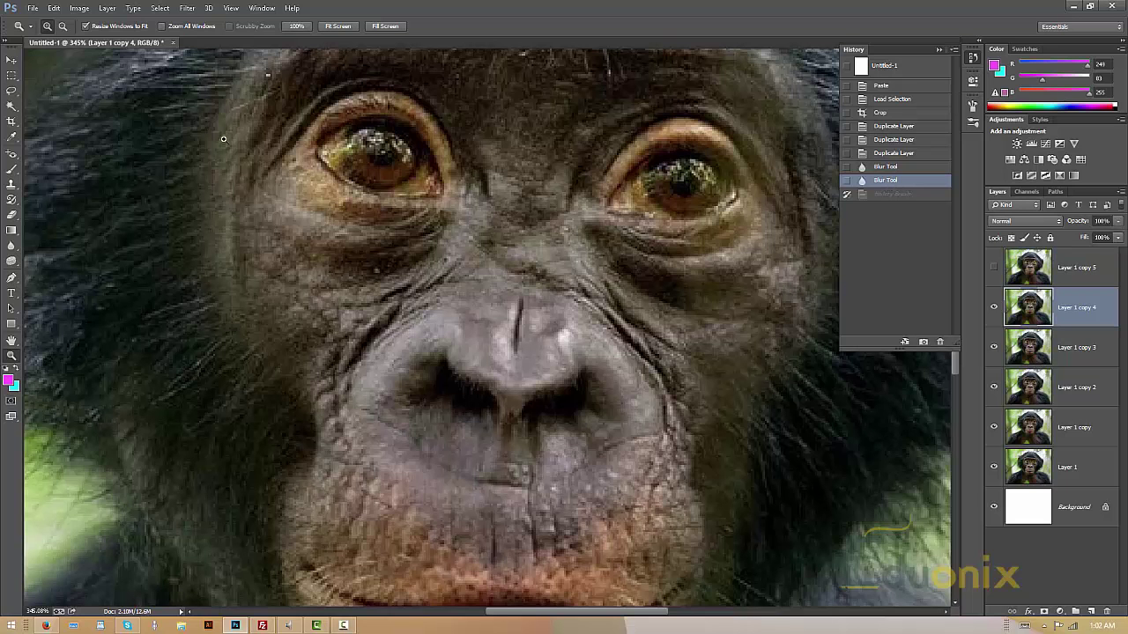
# Blur across the face with the Blur Tool in Darken mode
pyautogui.click(12, 246)
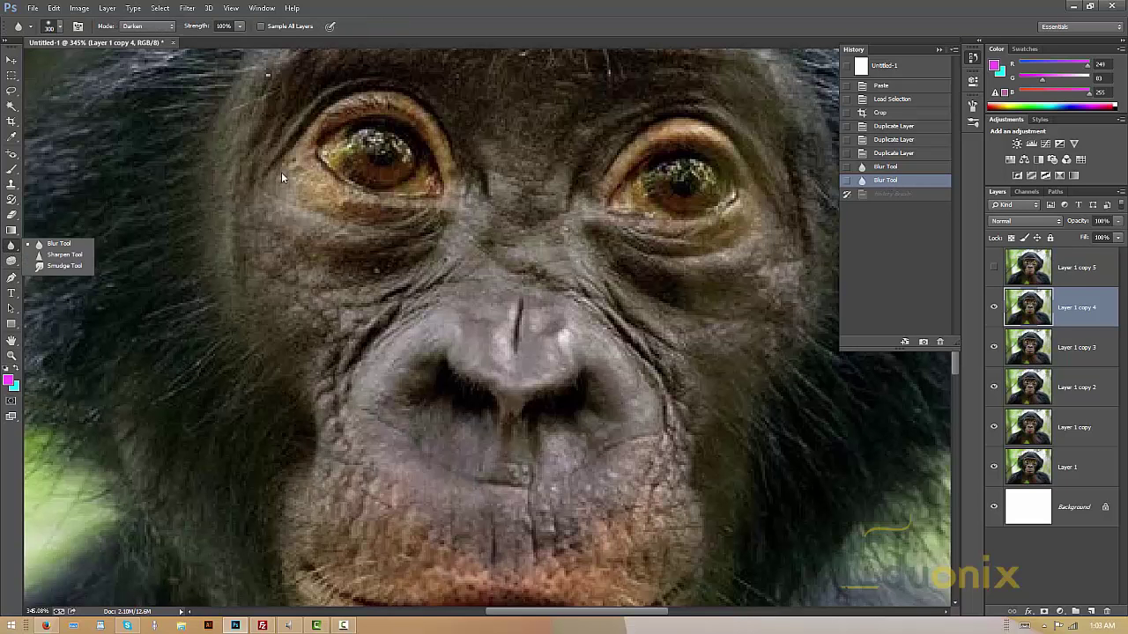
pyautogui.click(40, 244)
pyautogui.moveTo(352, 247); pyautogui.dragTo(313, 238)
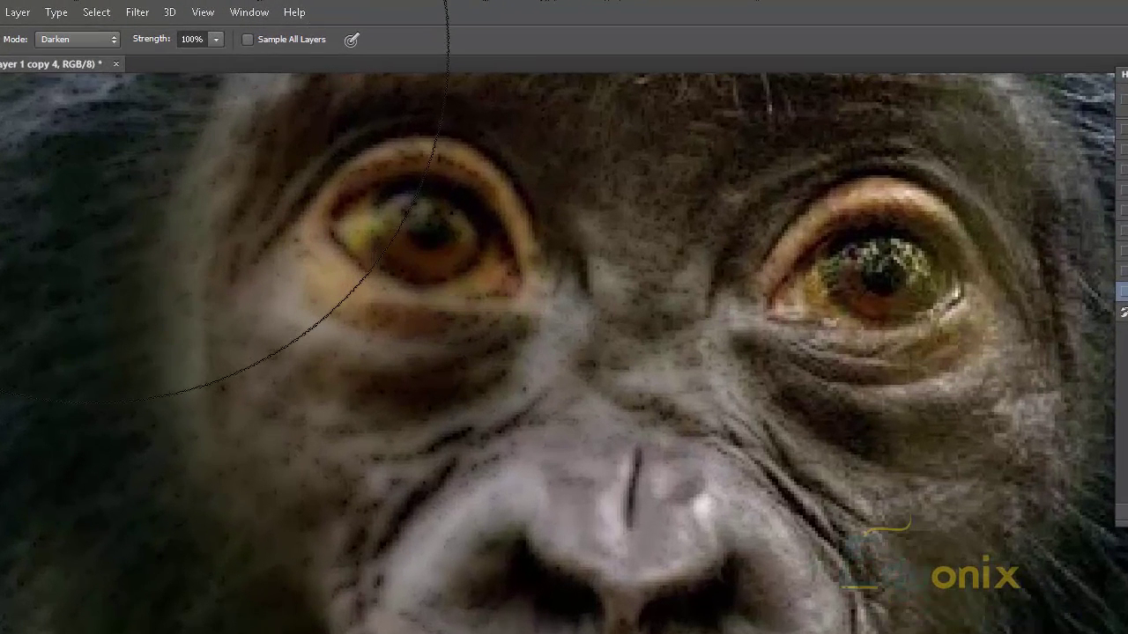
pyautogui.click(84, 40)
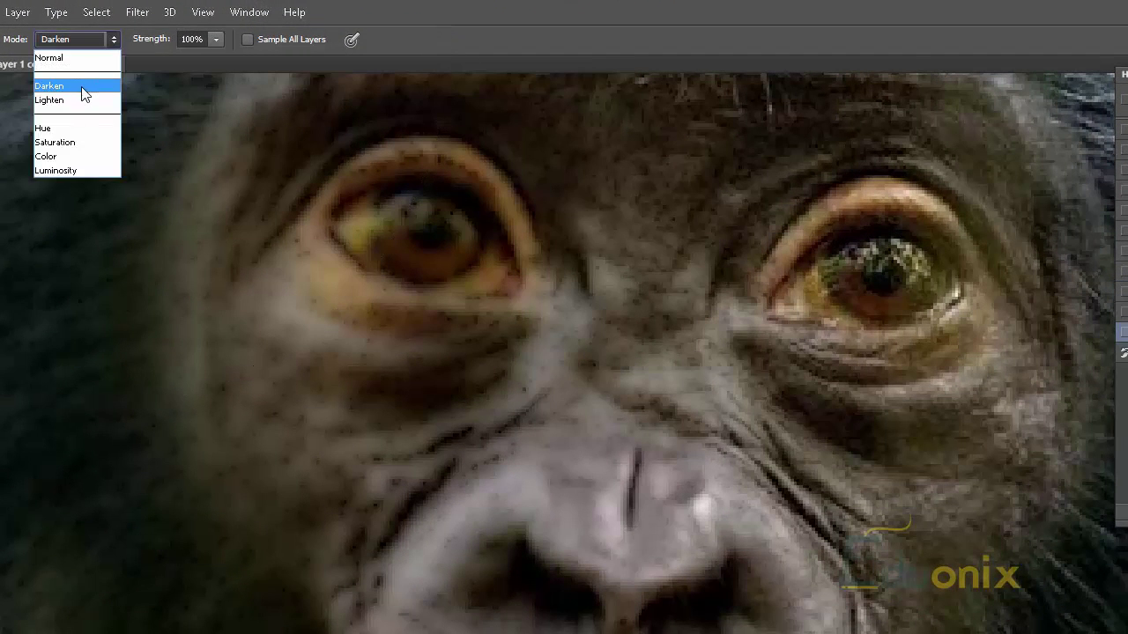
pyautogui.click(380, 251)
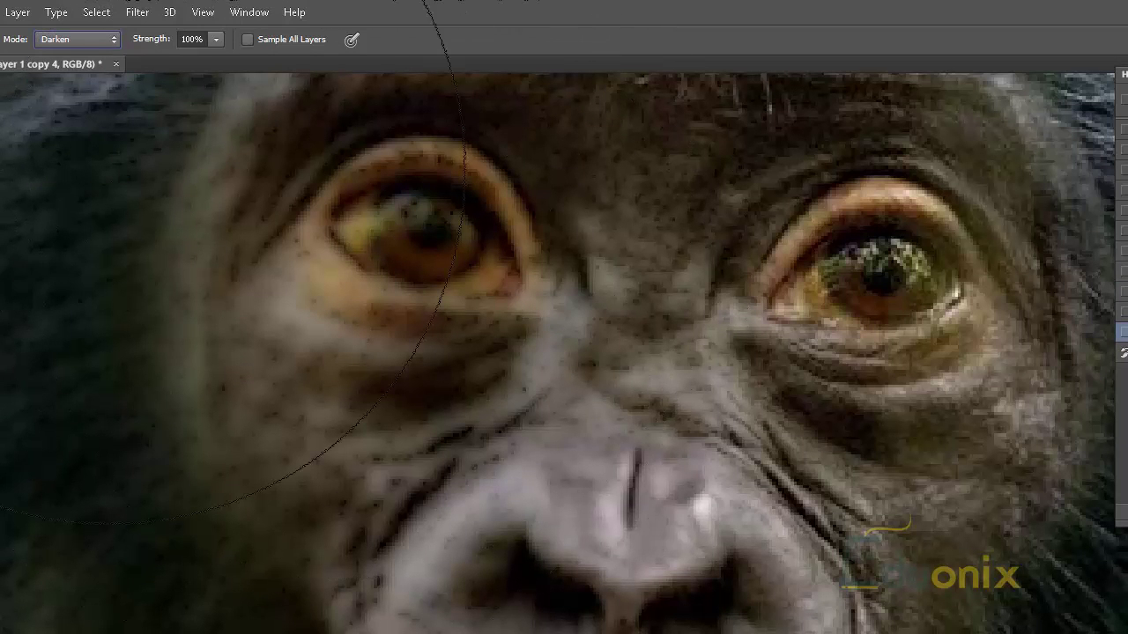
# Switch the blur mode to Normal and blur the nose, cheek and face more heavily at 400% zoom
pyautogui.click(92, 40)
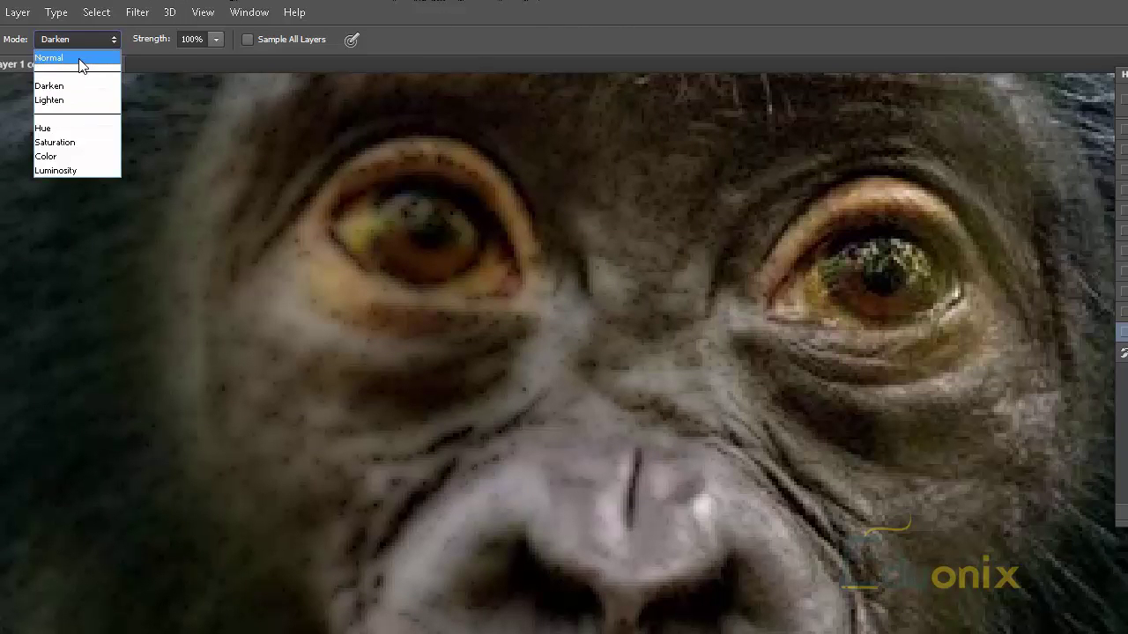
pyautogui.click(73, 58)
pyautogui.moveTo(273, 335)
pyautogui.mouseDown()
pyautogui.moveTo(309, 277)
pyautogui.moveTo(296, 326)
pyautogui.moveTo(330, 379)
pyautogui.moveTo(237, 630)
pyautogui.mouseUp()
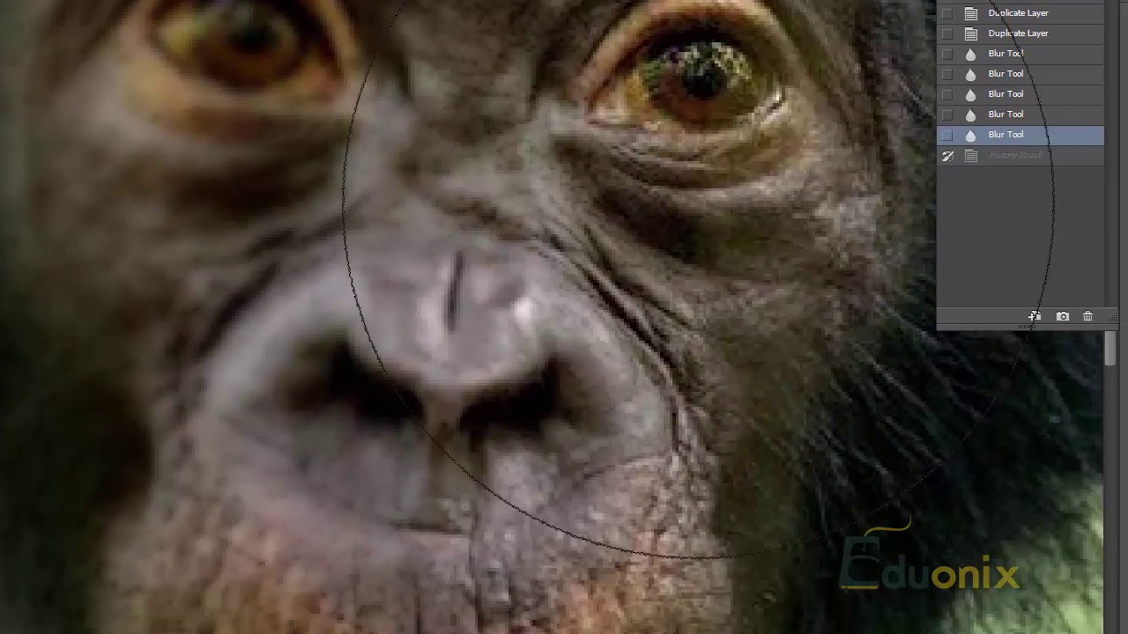
pyautogui.press('z')
pyautogui.keyDown('alt'); pyautogui.click(591, 188); pyautogui.keyUp('alt')
pyautogui.click(573, 75)
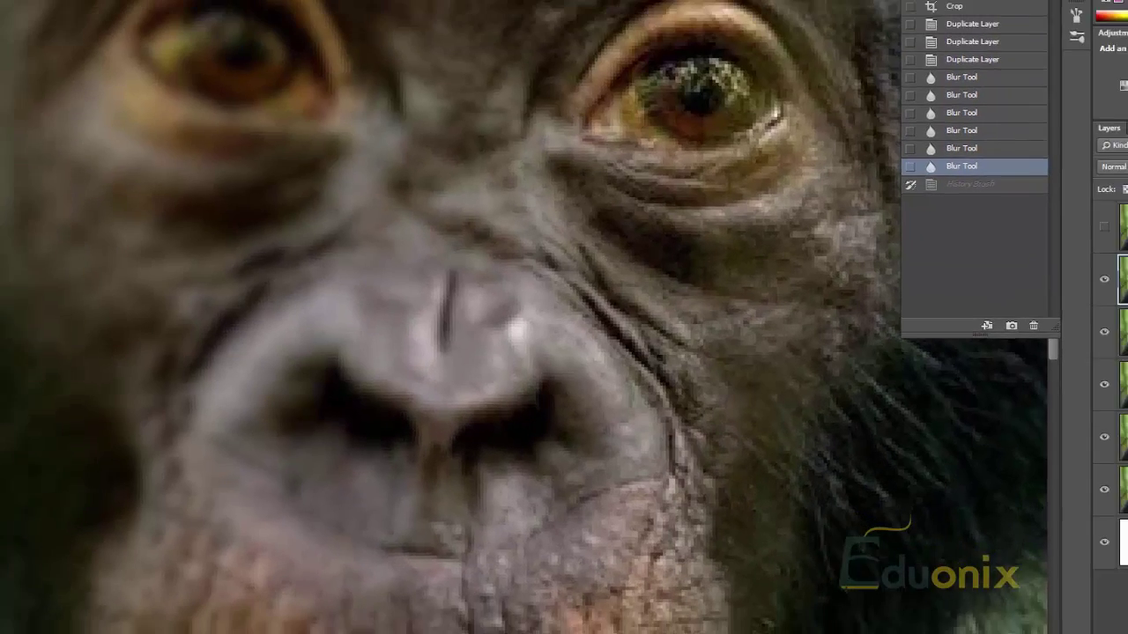
pyautogui.press('r')
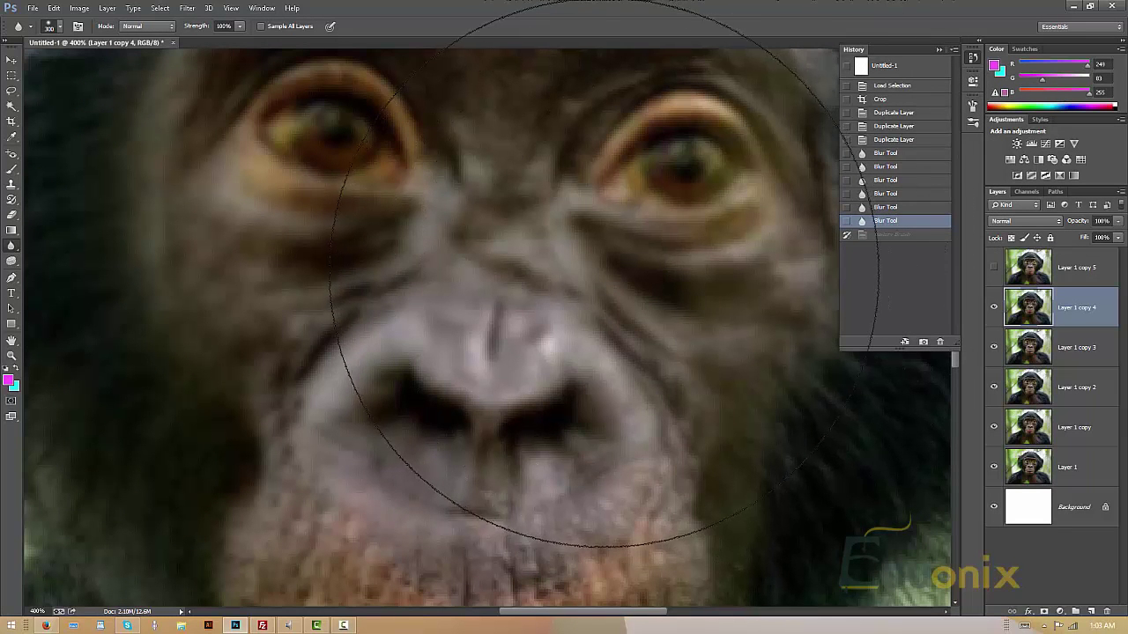
pyautogui.moveTo(563, 277)
pyautogui.mouseDown()
pyautogui.moveTo(554, 249)
pyautogui.moveTo(566, 299)
pyautogui.mouseUp()
# Make Layer 1 copy 5 visible, inspect the eye up close, then fit the whole photo in the window
pyautogui.press('z')
pyautogui.press('alt')
pyautogui.click(992, 266)
pyautogui.click(702, 222)
pyautogui.keyDown('alt'); pyautogui.click(567, 272); pyautogui.keyUp('alt')
pyautogui.keyDown('alt'); pyautogui.click(586, 221); pyautogui.keyUp('alt')
pyautogui.keyDown('alt'); pyautogui.click(546, 132); pyautogui.keyUp('alt')
pyautogui.keyDown('alt'); pyautogui.click(610, 192); pyautogui.keyUp('alt')
pyautogui.keyDown('alt'); pyautogui.click(615, 185); pyautogui.keyUp('alt')
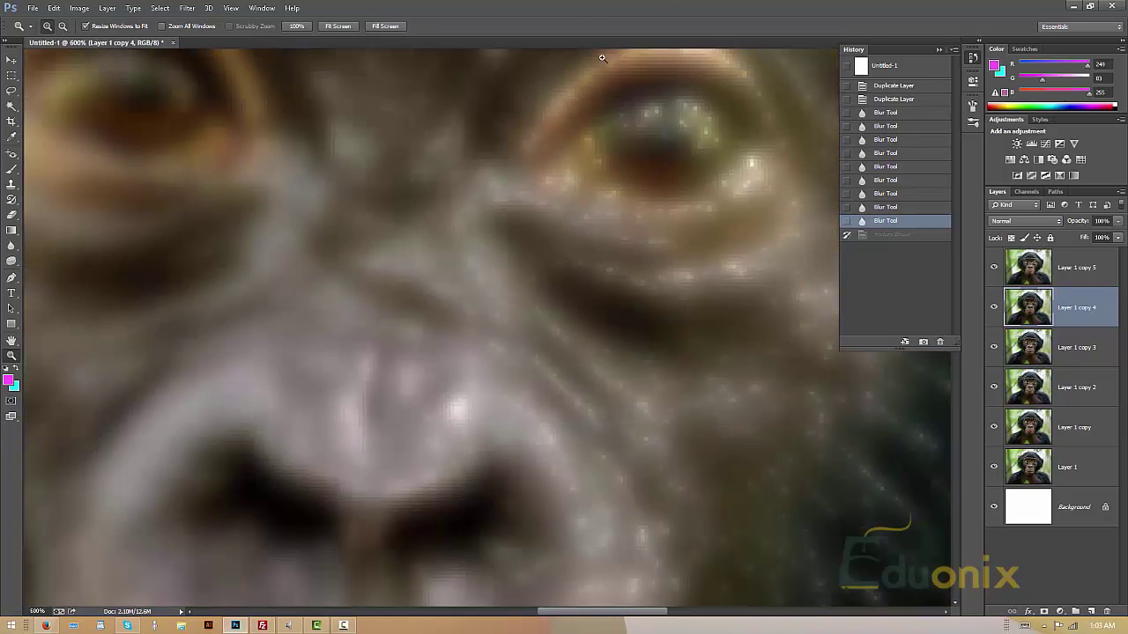
pyautogui.hotkey('ctrl', '0')
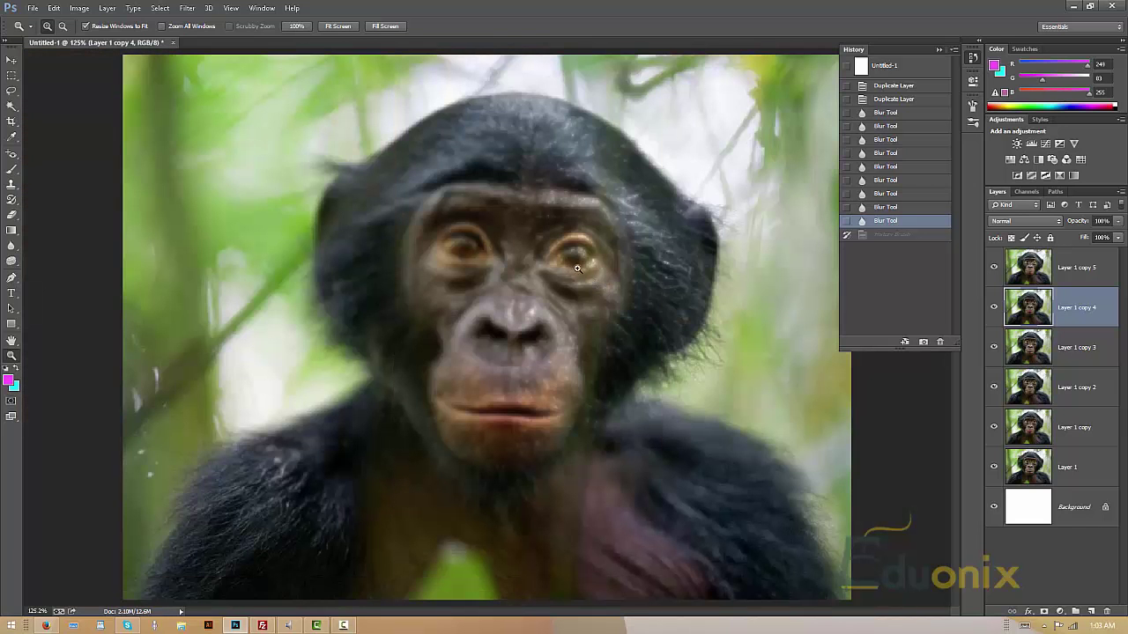
pyautogui.click(19, 263)
pyautogui.click(12, 247)
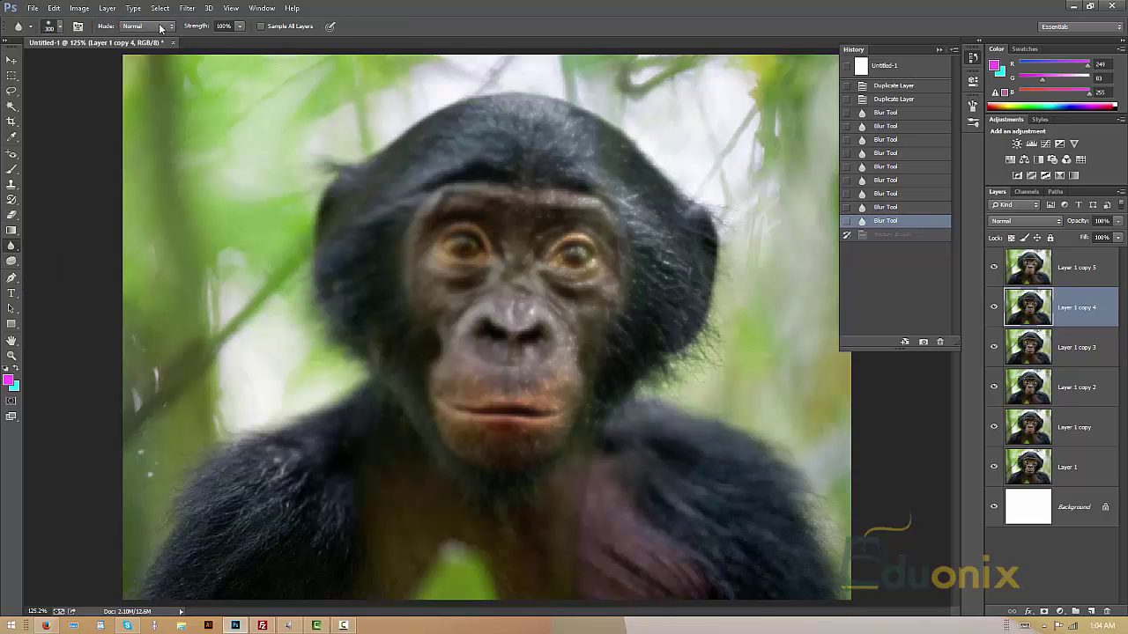
# Hide Layer 1 copy 5, target Layer 1 copy 3, and try then undo a lasso selection of the head
pyautogui.click(994, 267)
pyautogui.click(1079, 348)
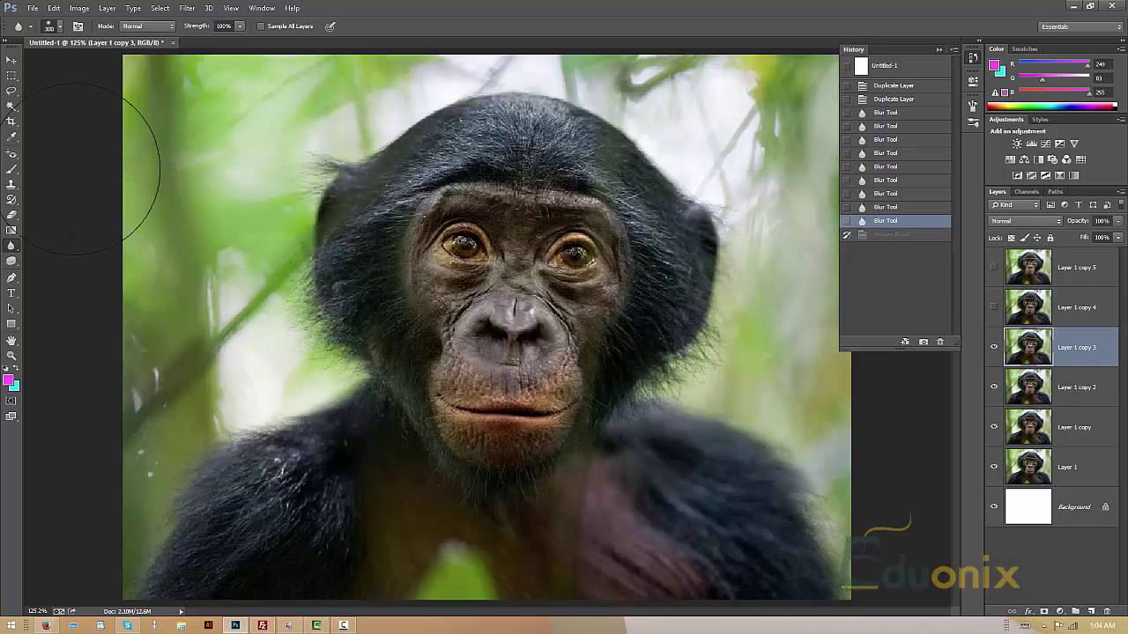
pyautogui.click(11, 92)
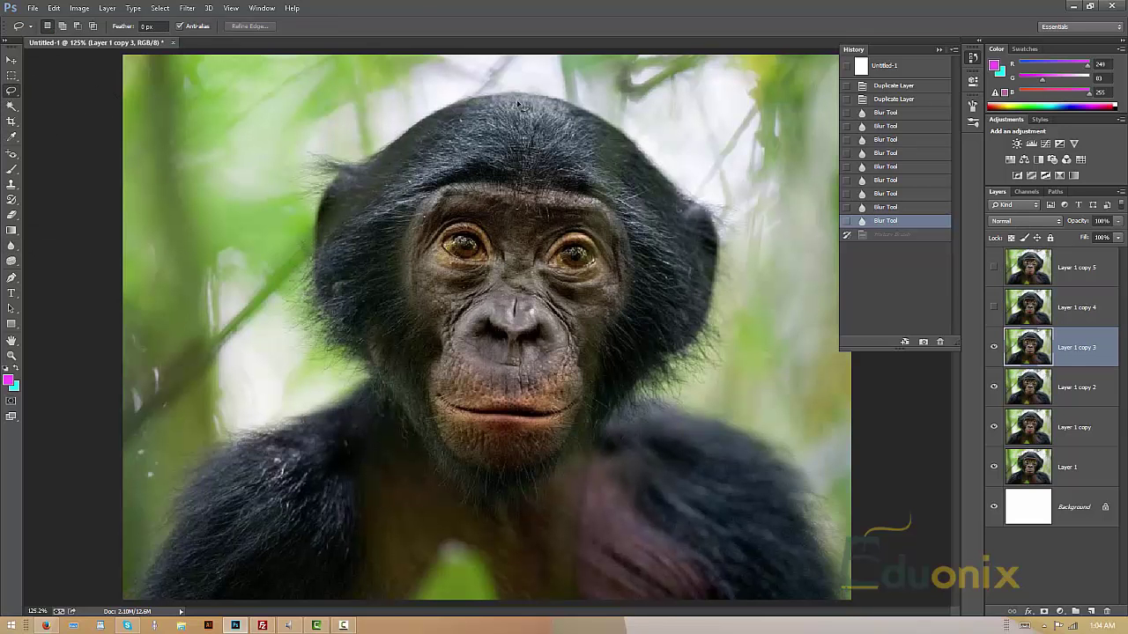
pyautogui.moveTo(453, 113)
pyautogui.mouseDown()
pyautogui.moveTo(356, 370)
pyautogui.moveTo(611, 364)
pyautogui.moveTo(526, 133)
pyautogui.moveTo(458, 123)
pyautogui.moveTo(475, 99)
pyautogui.mouseUp()
pyautogui.hotkey('ctrl', 'z')
# Toggle Layer 1 copy 5 on and off to compare sharpness, then set the Blur Tool mode to Color
pyautogui.click(12, 244)
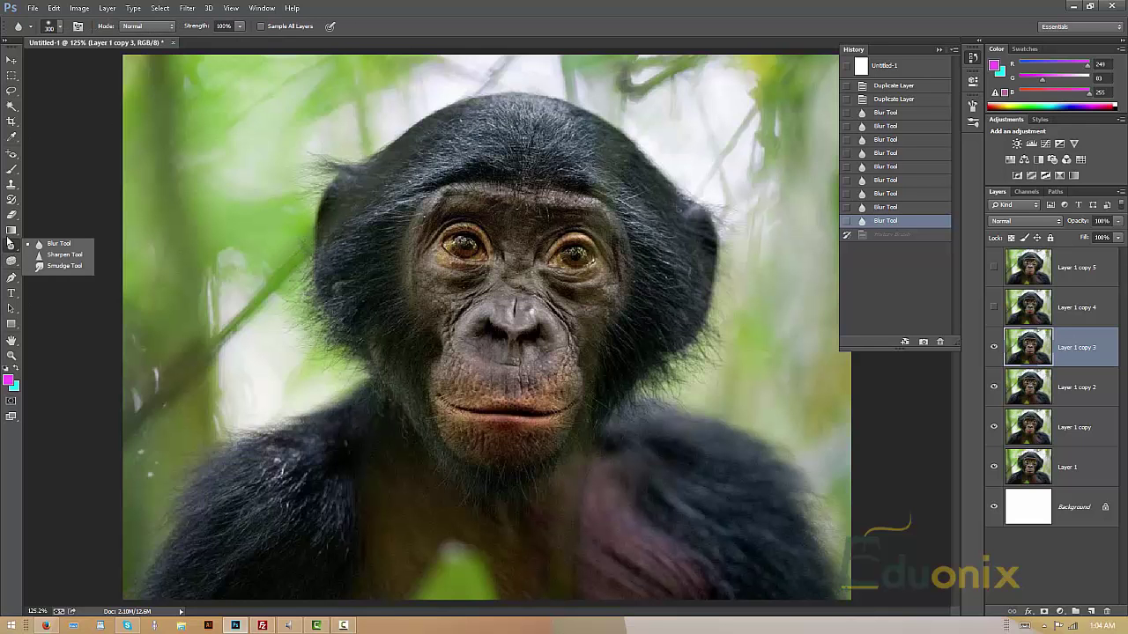
pyautogui.click(54, 244)
pyautogui.click(153, 28)
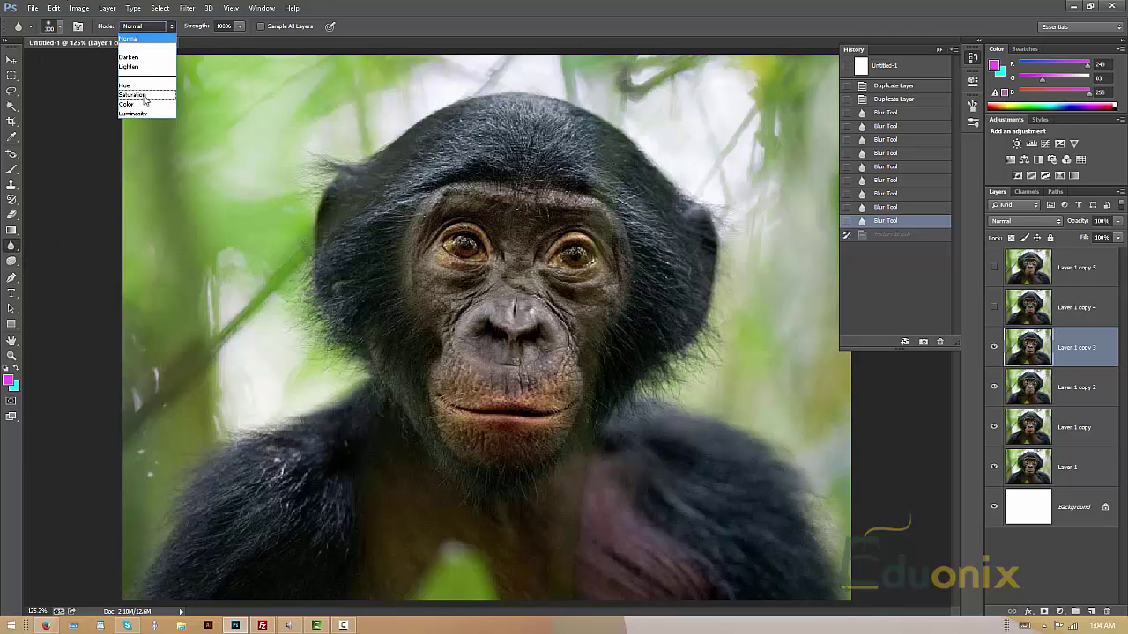
pyautogui.click(451, 251)
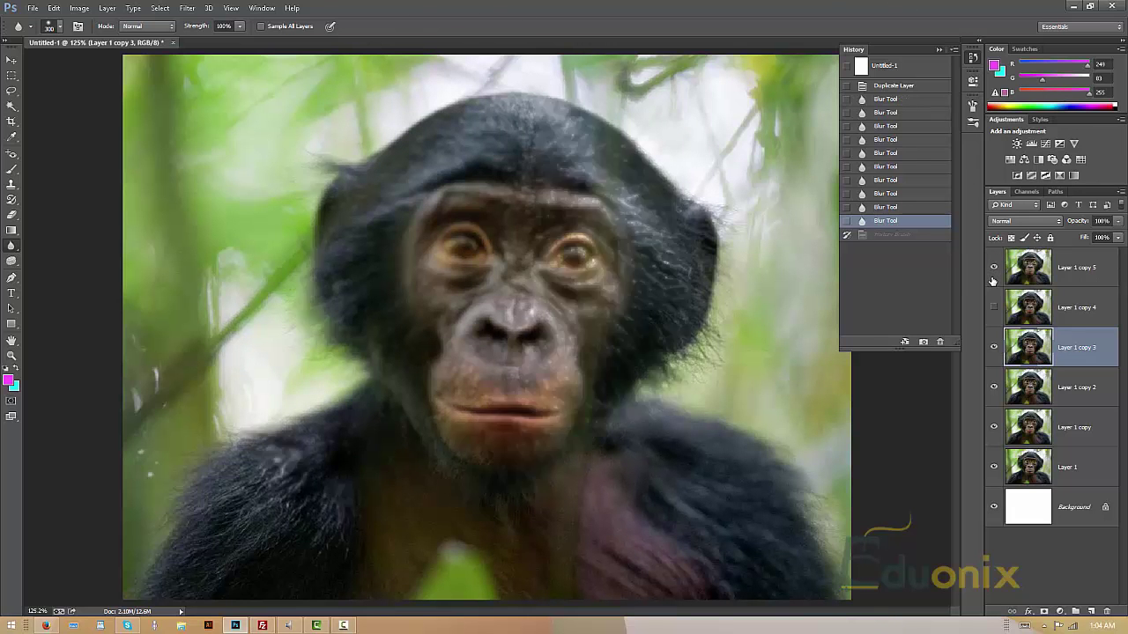
pyautogui.click(991, 281)
pyautogui.click(992, 272)
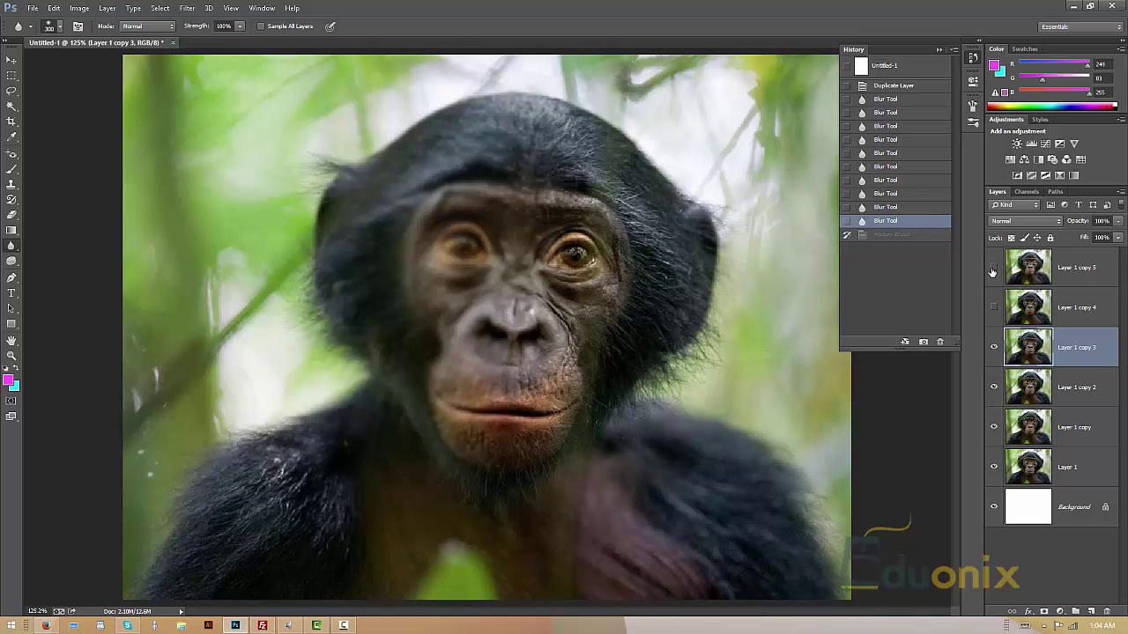
pyautogui.click(993, 271)
pyautogui.click(992, 271)
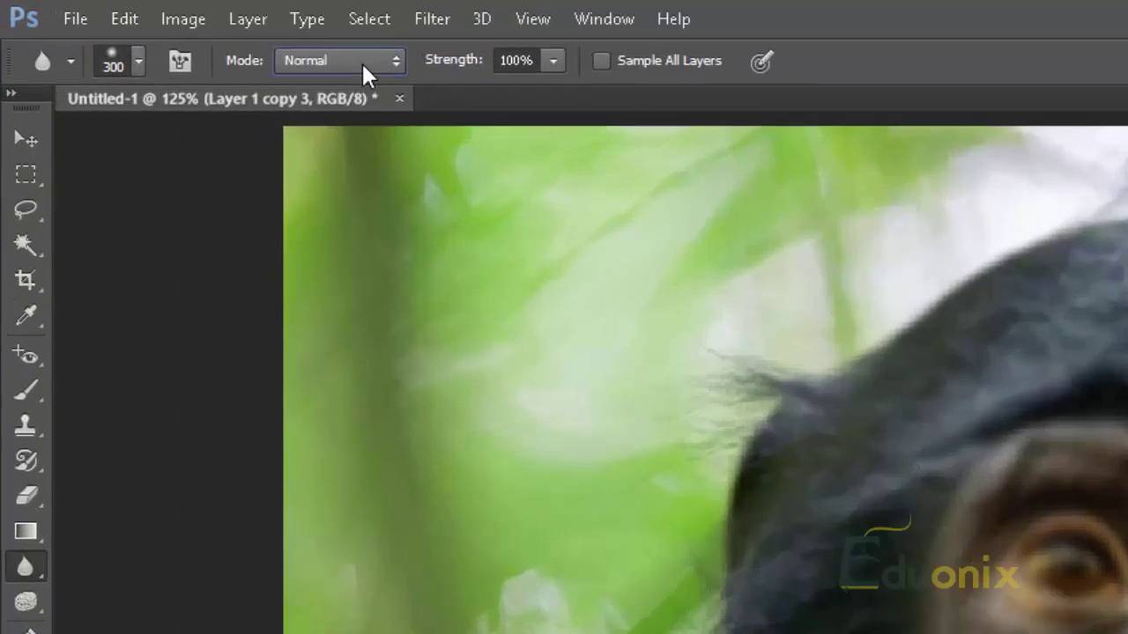
pyautogui.click(363, 63)
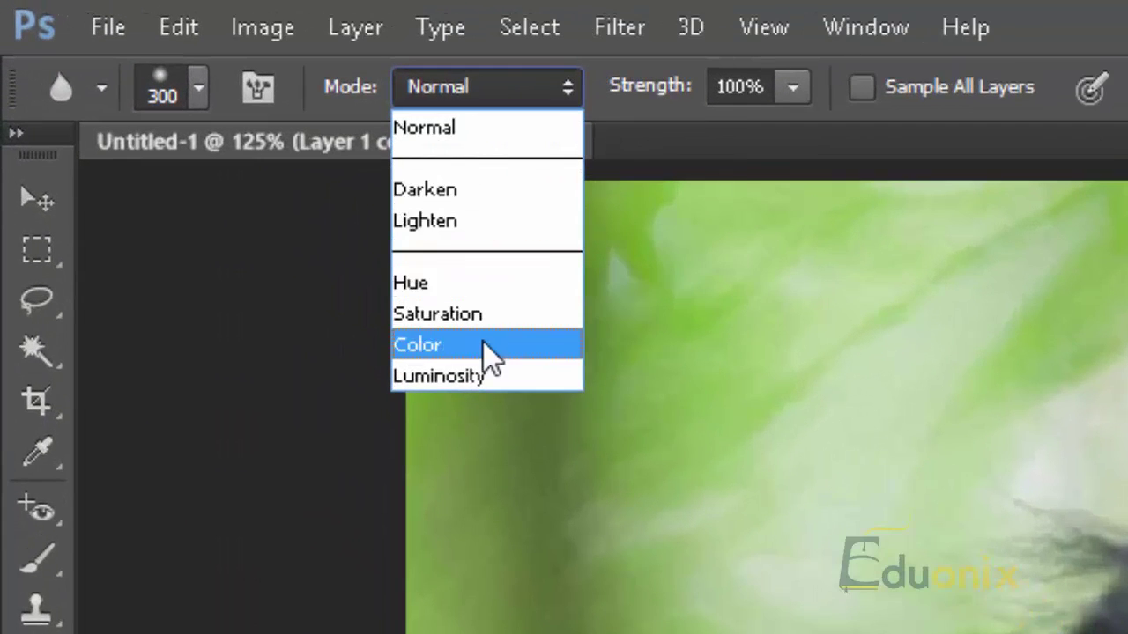
pyautogui.click(363, 221)
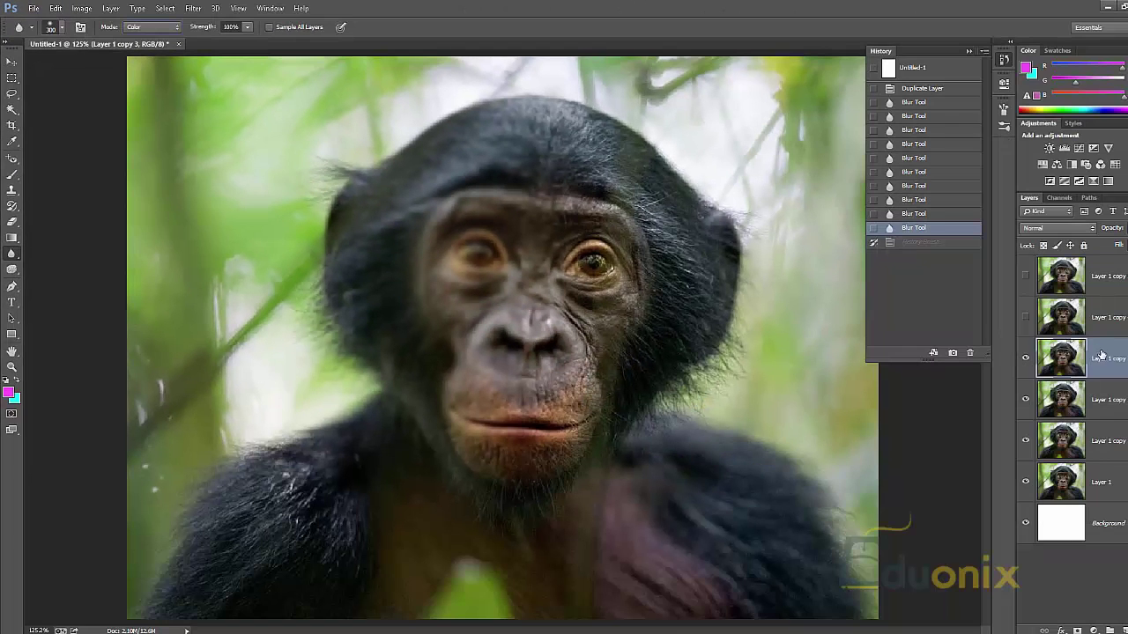
# Delete the Layer 1 copy layer and blur the face from the forehead down in Color mode
pyautogui.moveTo(1105, 354); pyautogui.dragTo(1108, 631)
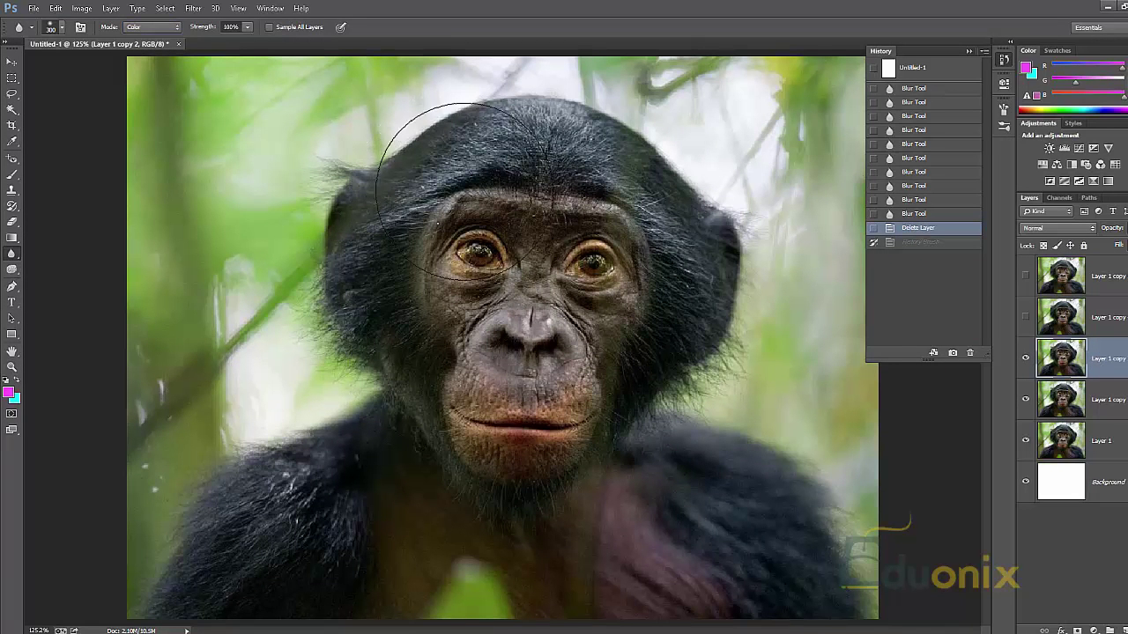
pyautogui.moveTo(462, 154)
pyautogui.mouseDown()
pyautogui.moveTo(445, 361)
pyautogui.moveTo(467, 198)
pyautogui.moveTo(489, 233)
pyautogui.moveTo(476, 260)
pyautogui.mouseUp()
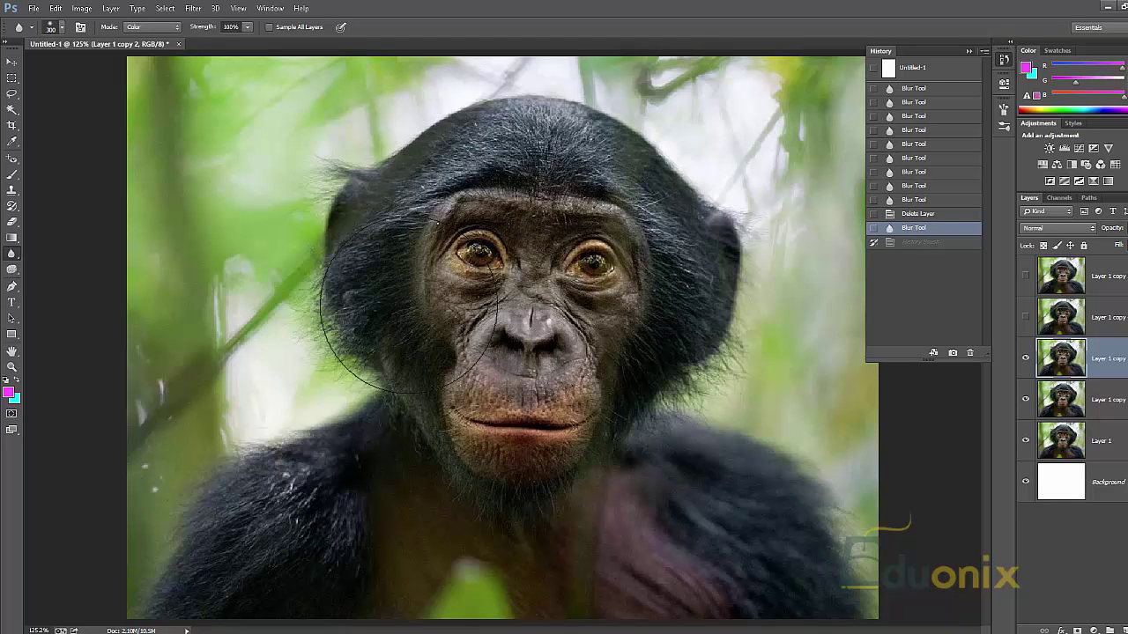
pyautogui.moveTo(230, 275); pyautogui.dragTo(176, 203)
# Marquee a band across the upper face, fill it with the spectrum gradient, then undo the fill
pyautogui.click(12, 78)
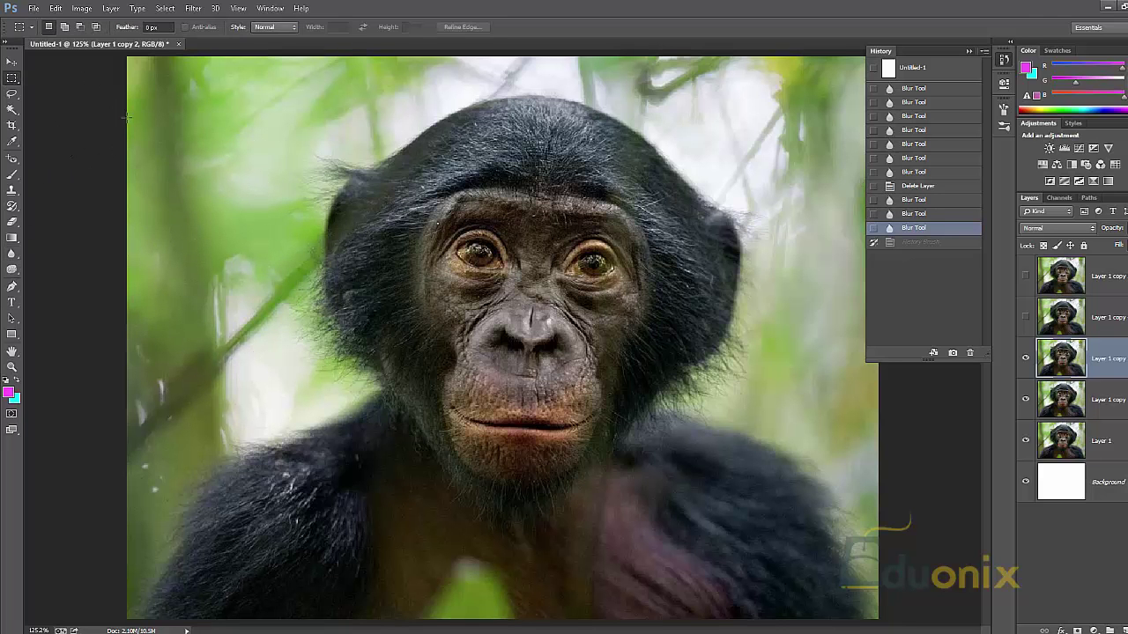
pyautogui.moveTo(108, 129); pyautogui.dragTo(873, 336)
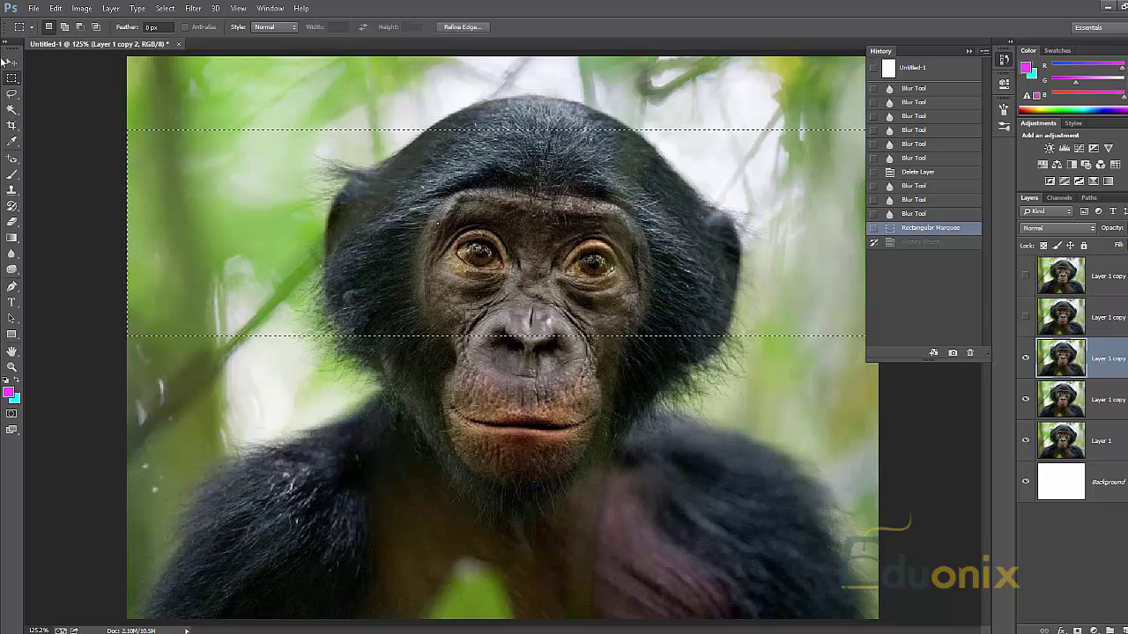
pyautogui.click(14, 238)
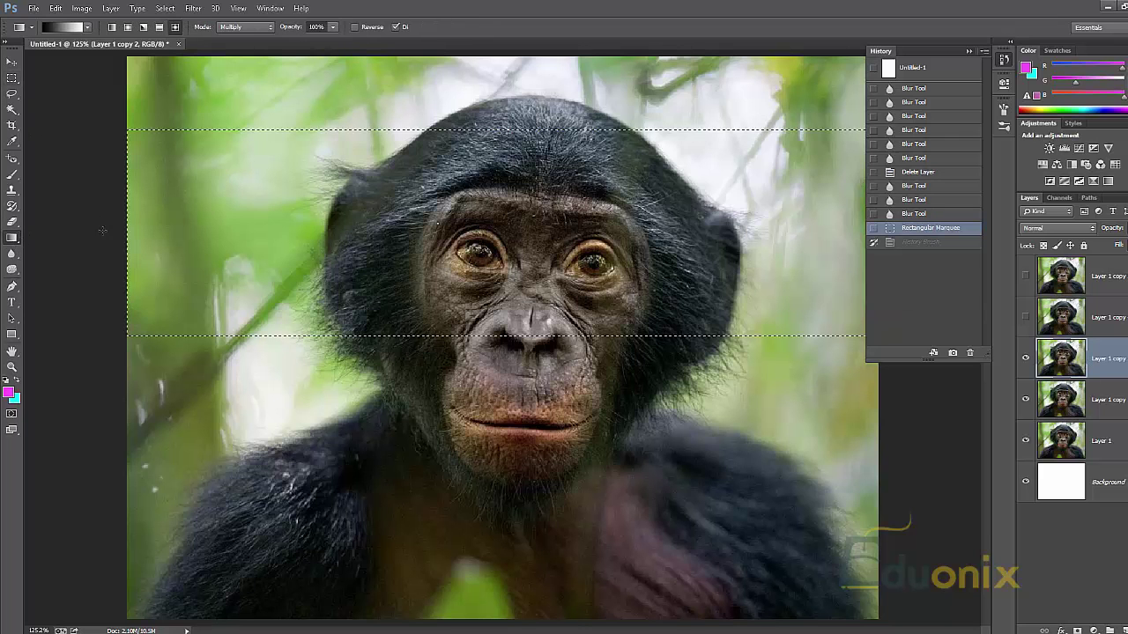
pyautogui.click(88, 27)
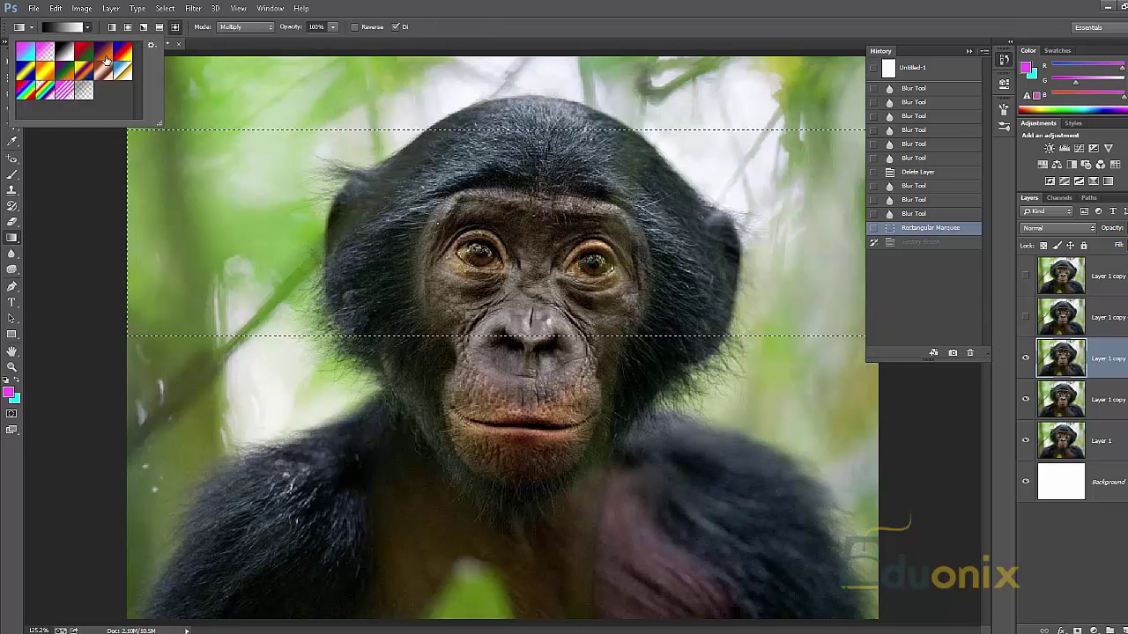
pyautogui.click(31, 89)
pyautogui.moveTo(129, 247); pyautogui.dragTo(865, 247)
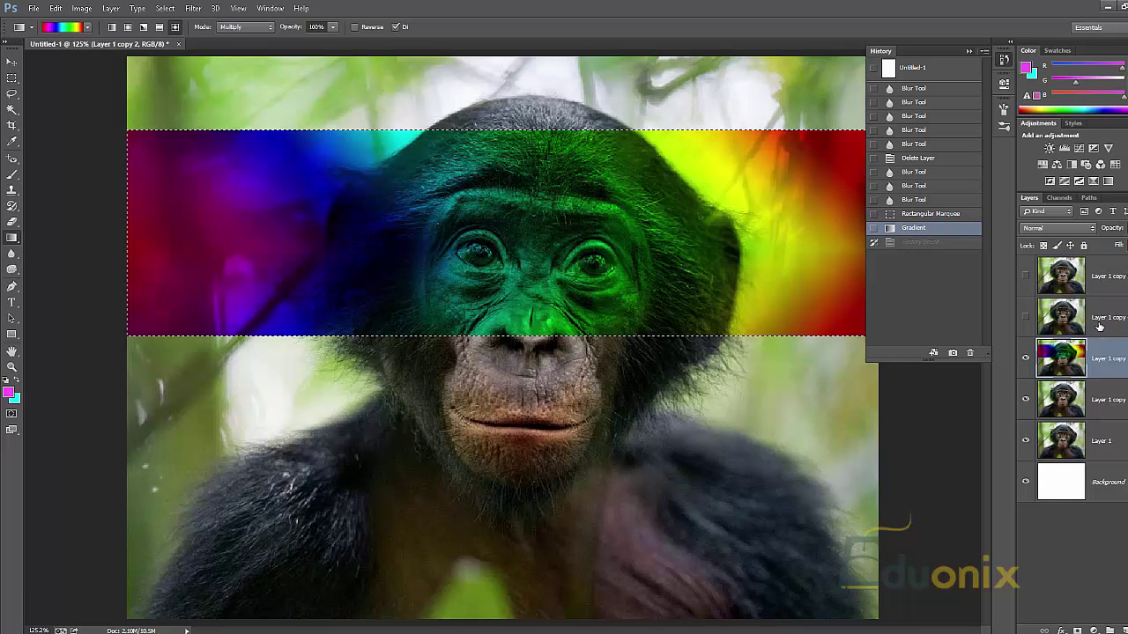
pyautogui.hotkey('ctrl', 'z')
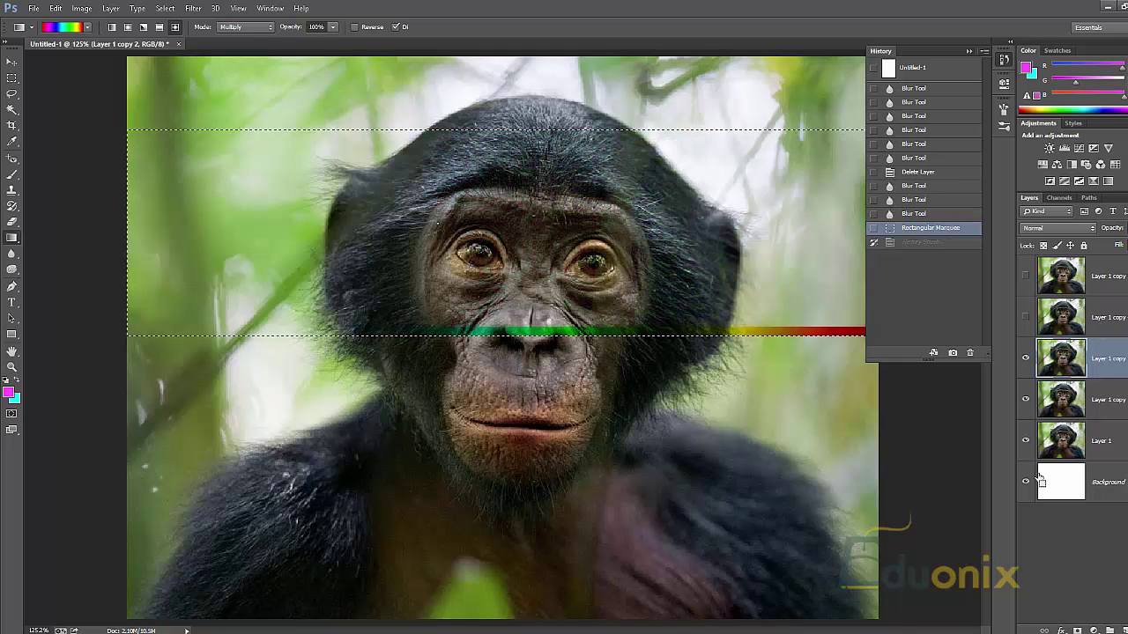
# Add Layer 2, fill the band with the rainbow gradient, and blur its magenta-blue left end
pyautogui.hotkey('ctrl', 'shift', 'alt', 'n')
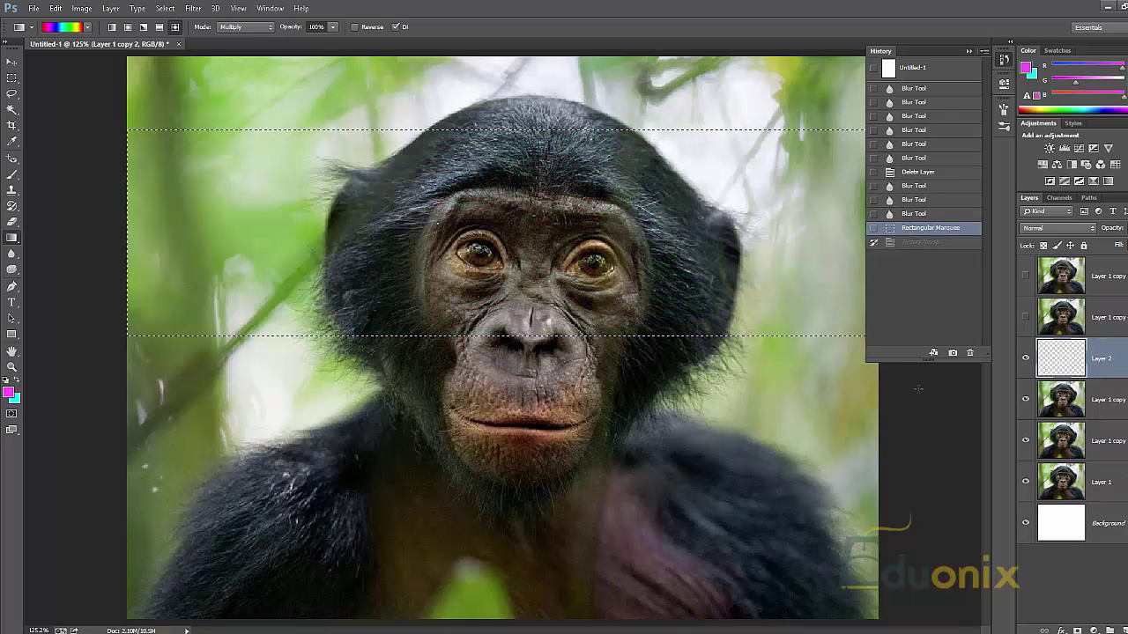
pyautogui.moveTo(287, 228); pyautogui.dragTo(865, 234)
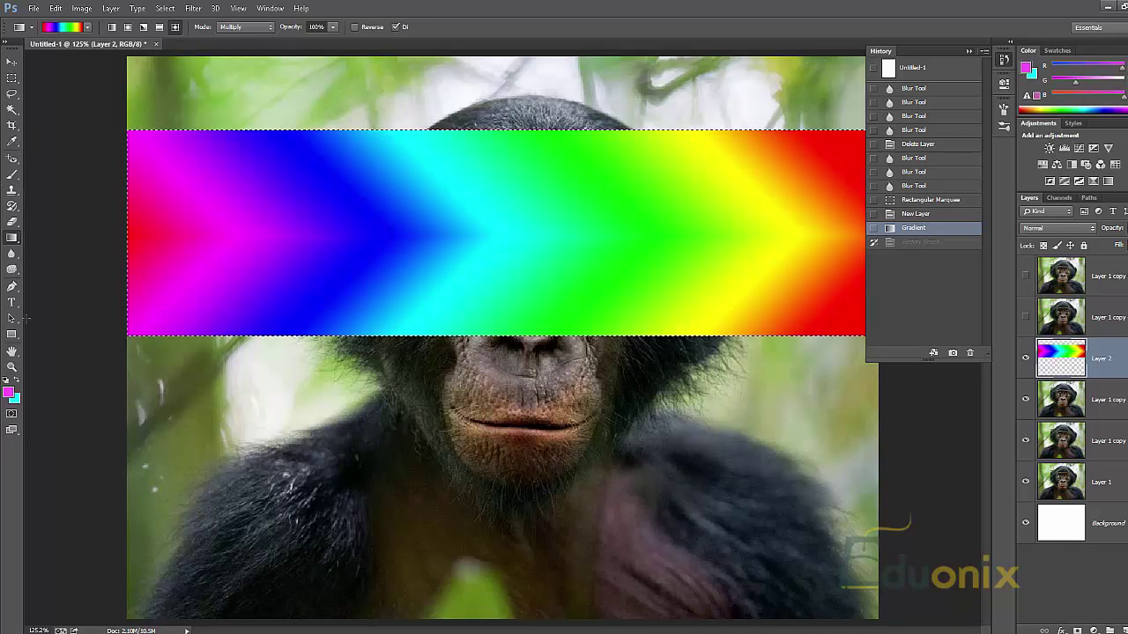
pyautogui.click(12, 255)
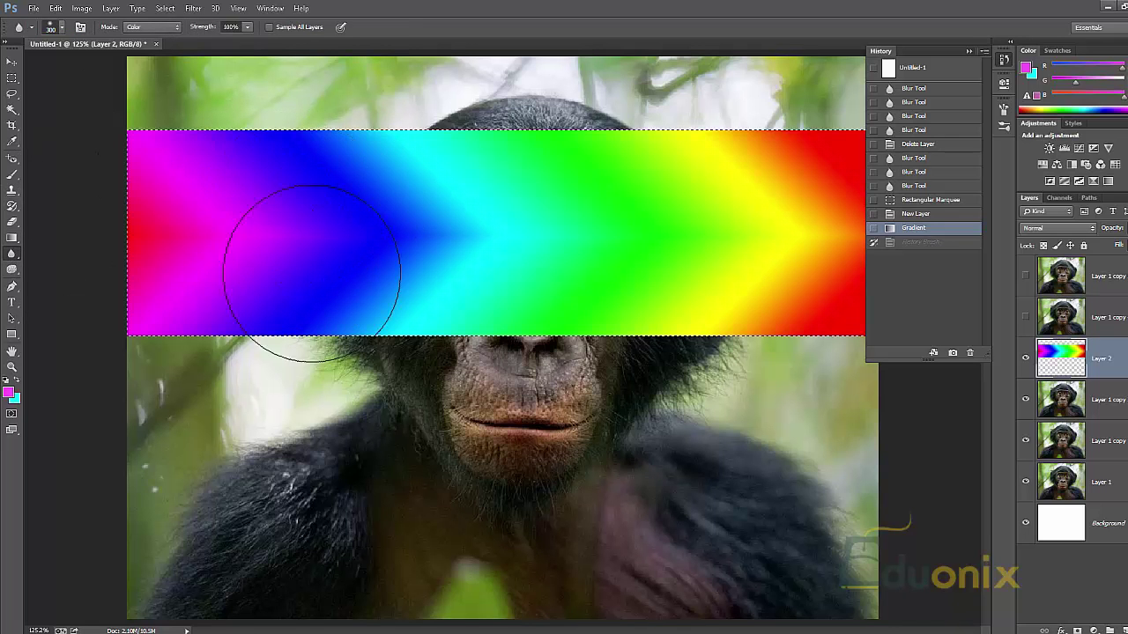
pyautogui.moveTo(329, 234)
pyautogui.mouseDown()
pyautogui.moveTo(210, 215)
pyautogui.moveTo(253, 213)
pyautogui.moveTo(103, 253)
pyautogui.moveTo(167, 240)
pyautogui.moveTo(189, 150)
pyautogui.mouseUp()
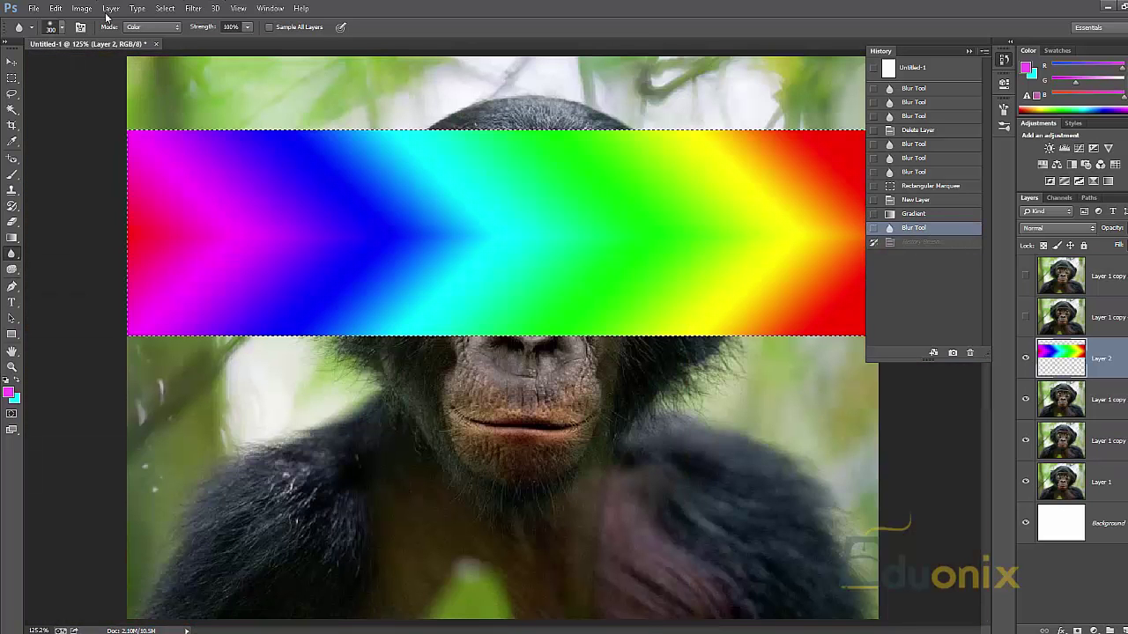
# Keep the blur mode at Color, hide Layer 2, and deselect
pyautogui.click(141, 27)
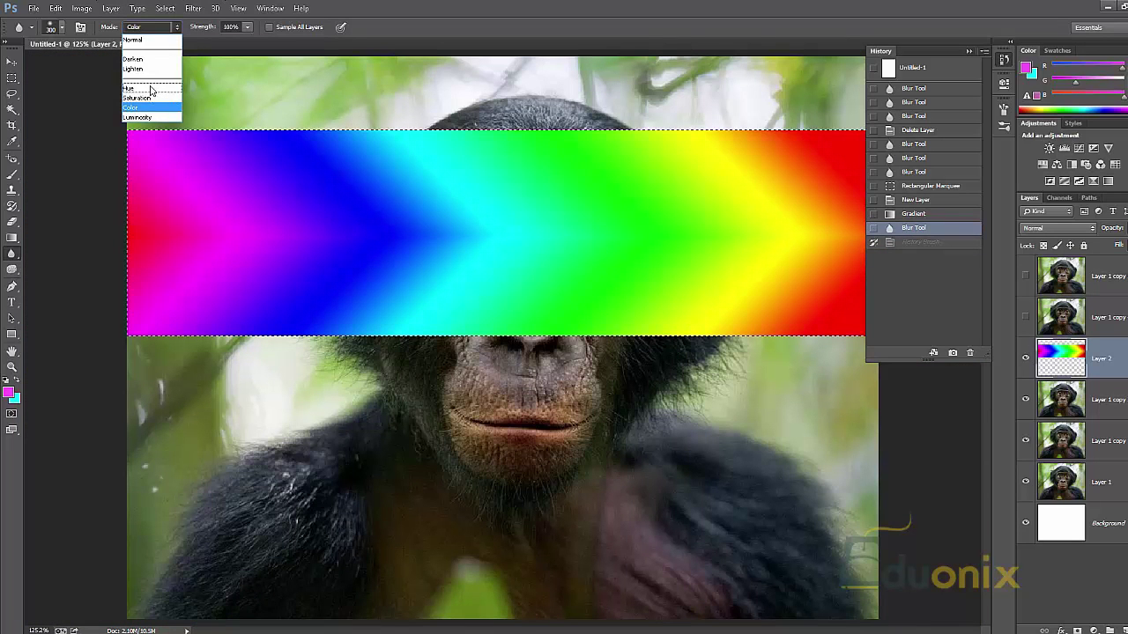
pyautogui.click(301, 205)
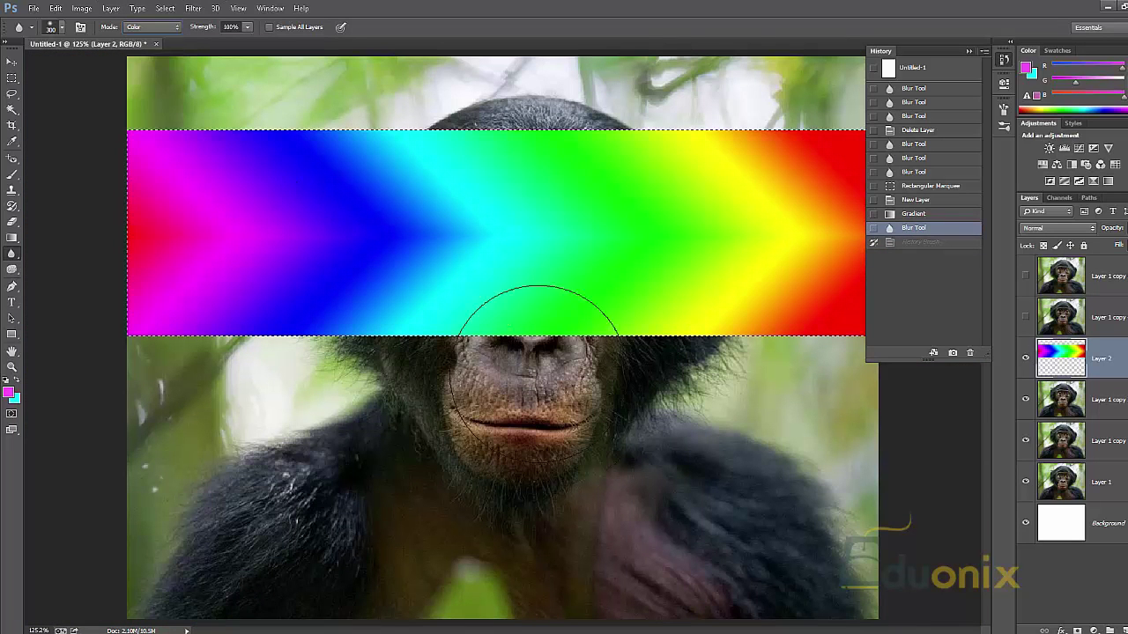
pyautogui.click(1024, 360)
pyautogui.hotkey('ctrl', 'd')
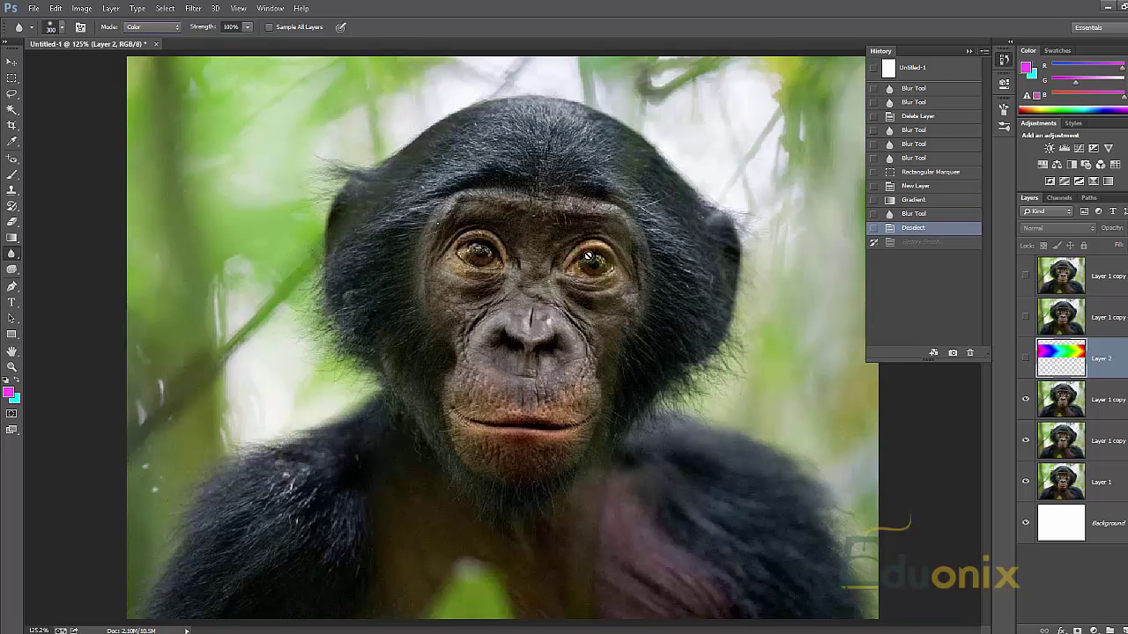
# Select the Sharpen Tool from the toolbox flyout, using Normal mode at 50% strength
pyautogui.click(10, 256)
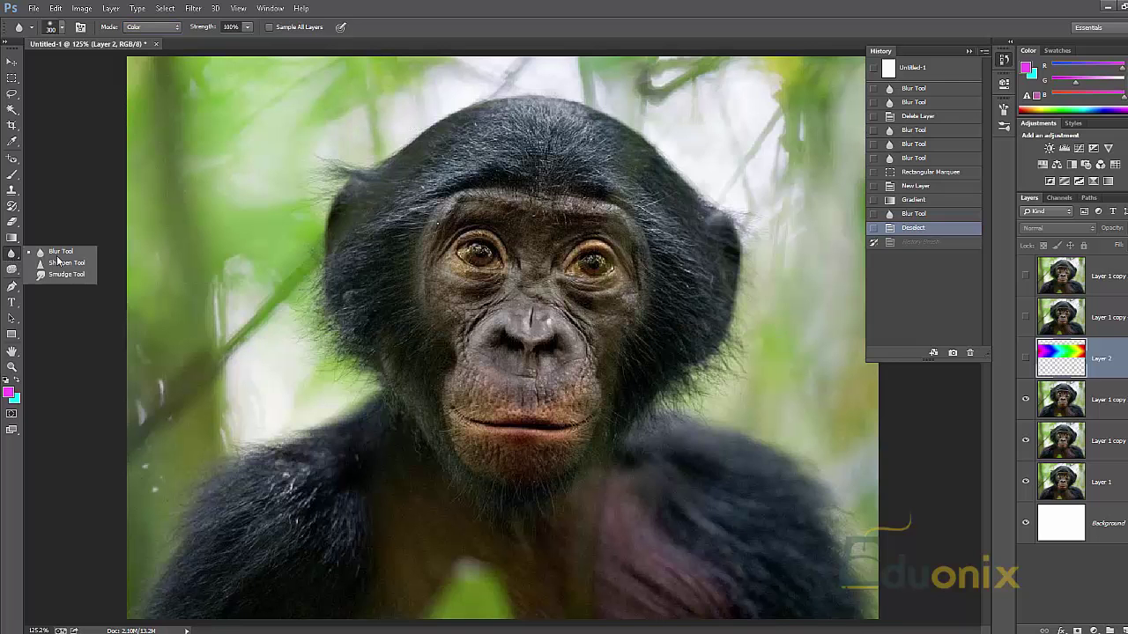
pyautogui.click(50, 255)
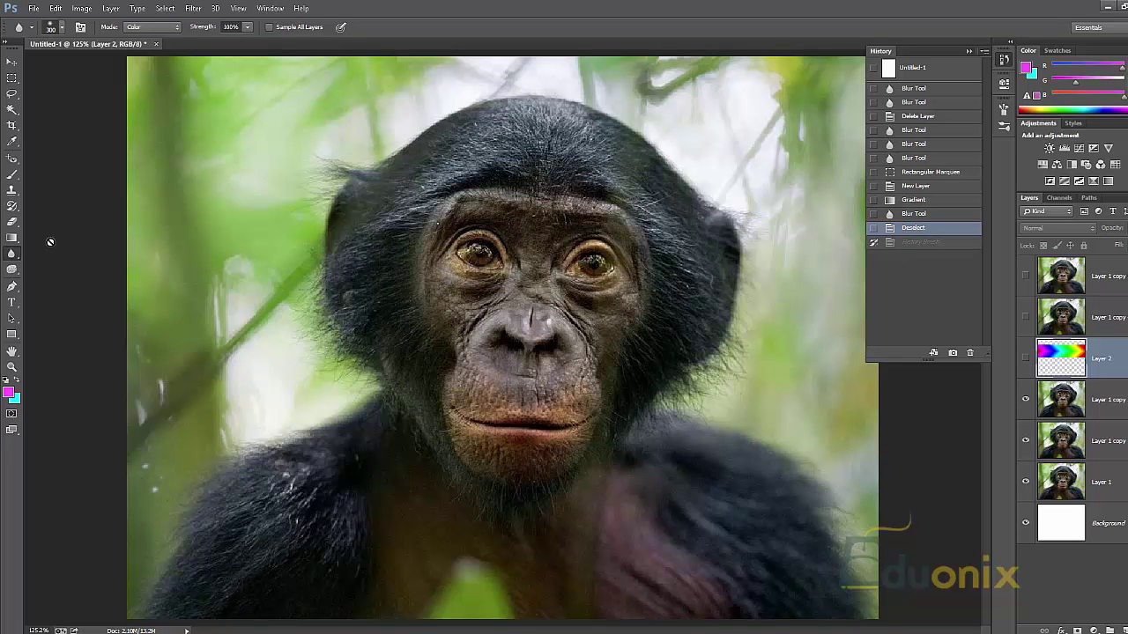
pyautogui.click(18, 254)
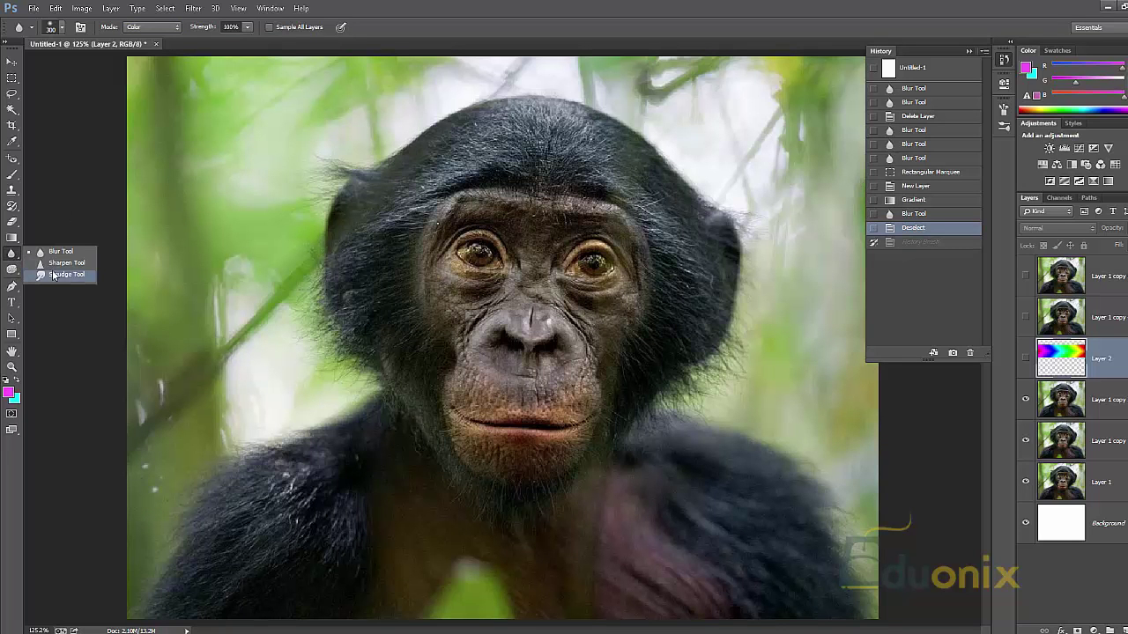
pyautogui.click(55, 263)
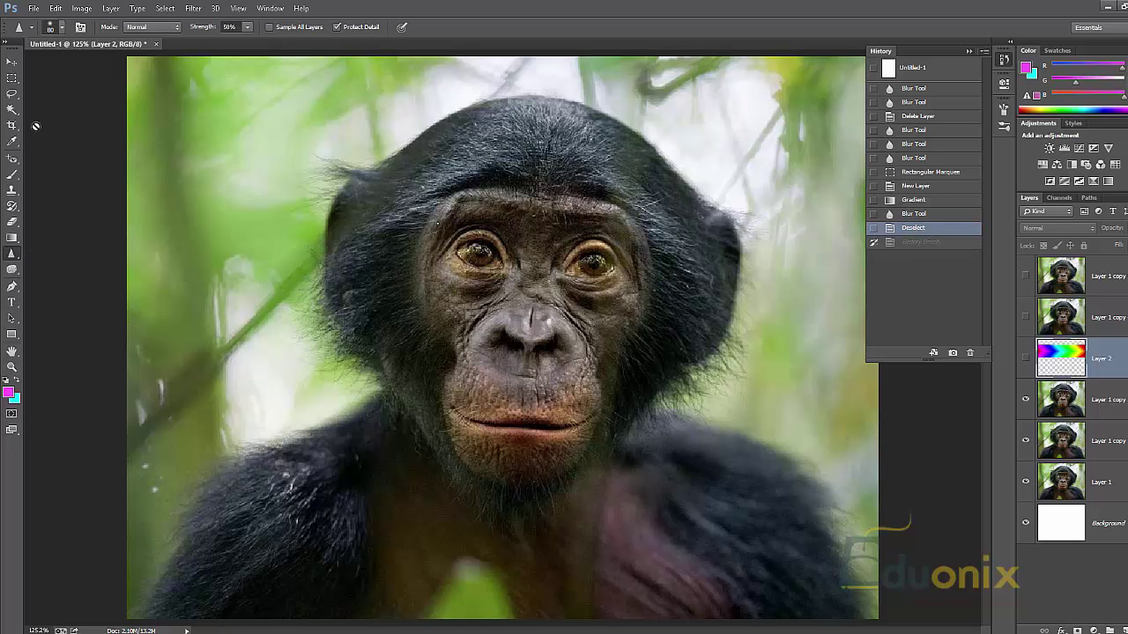
pyautogui.click(12, 174)
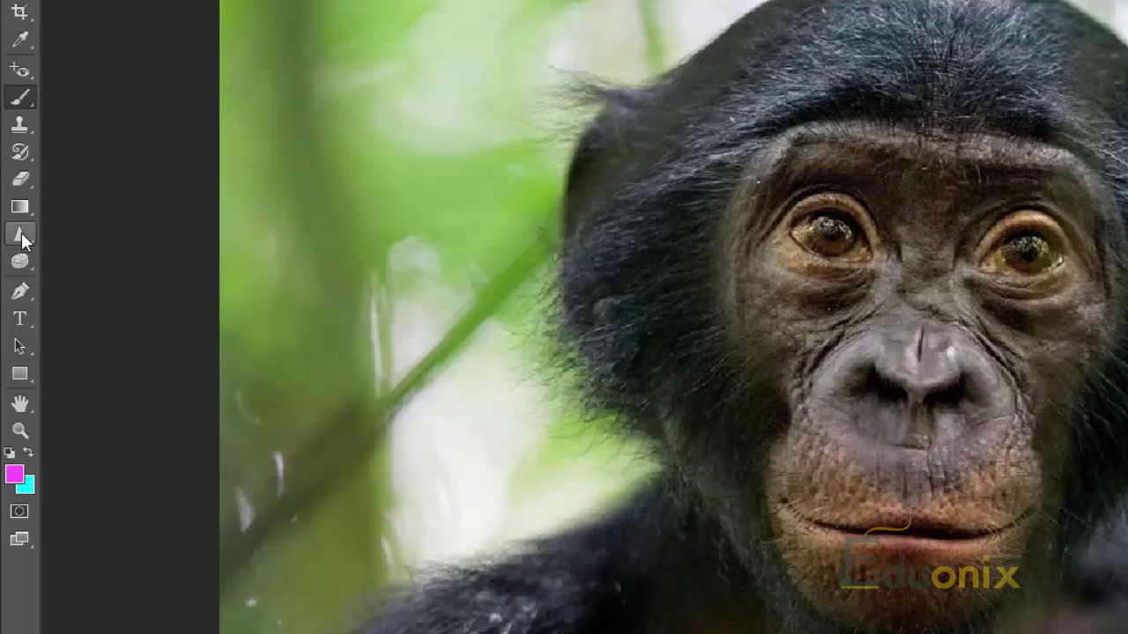
pyautogui.click(21, 233)
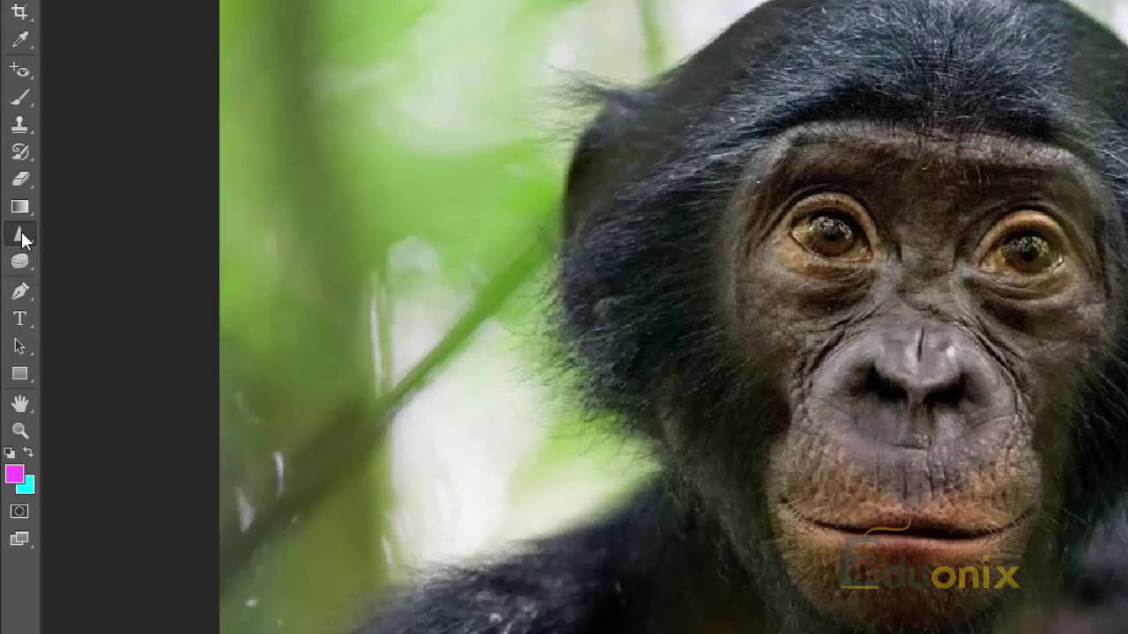
pyautogui.click(92, 257)
pyautogui.rightClick(28, 236)
pyautogui.click(53, 219)
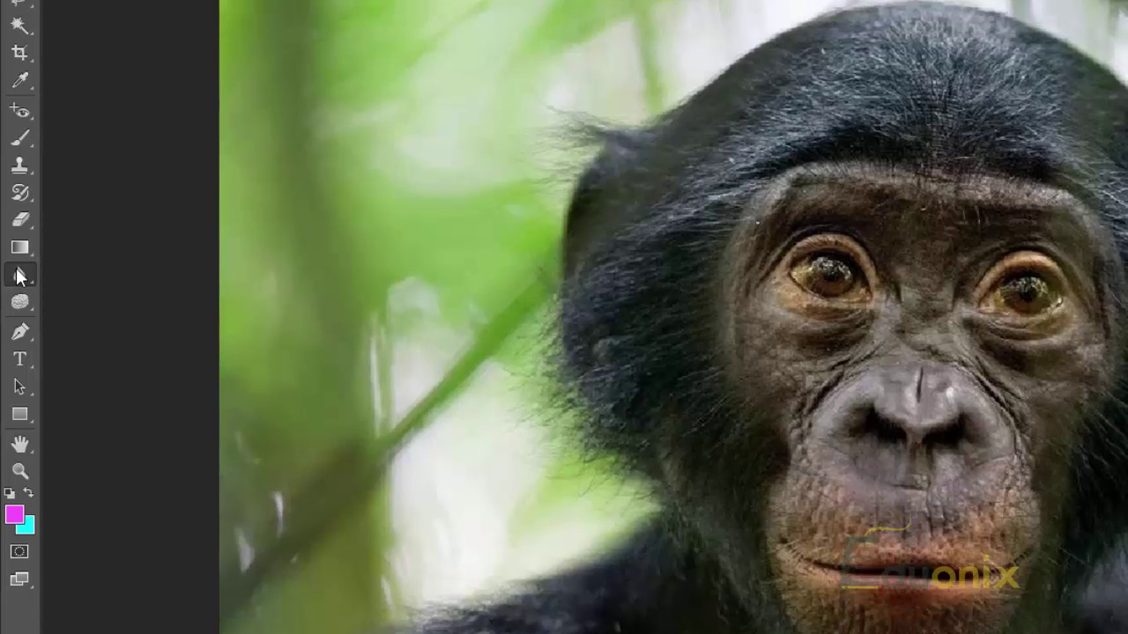
pyautogui.rightClick(21, 234)
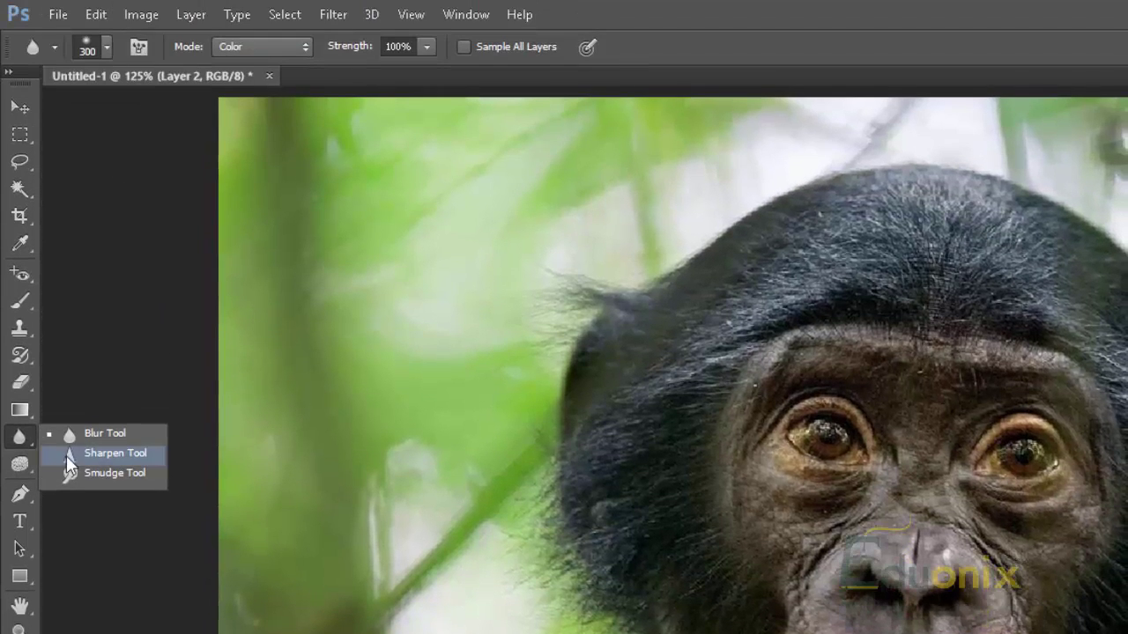
pyautogui.click(66, 455)
pyautogui.click(278, 44)
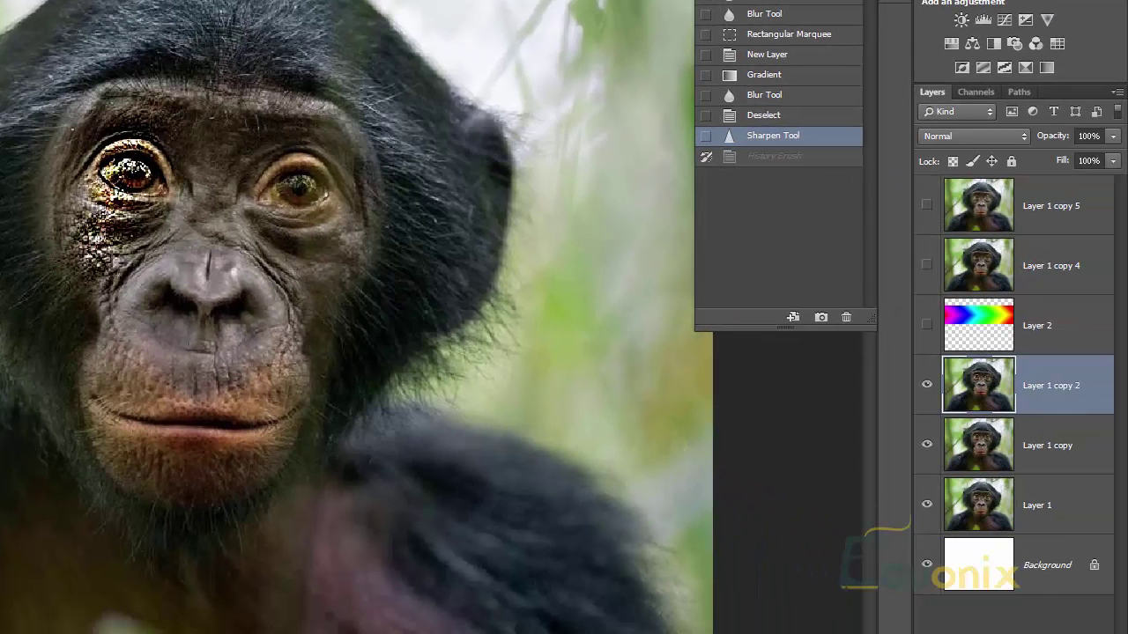
# Sharpen the right eye and cheek, then step back through History to remove the sharpening
pyautogui.moveTo(333, 193)
pyautogui.mouseDown()
pyautogui.moveTo(304, 265)
pyautogui.moveTo(282, 220)
pyautogui.moveTo(291, 335)
pyautogui.moveTo(299, 247)
pyautogui.moveTo(291, 339)
pyautogui.mouseUp()
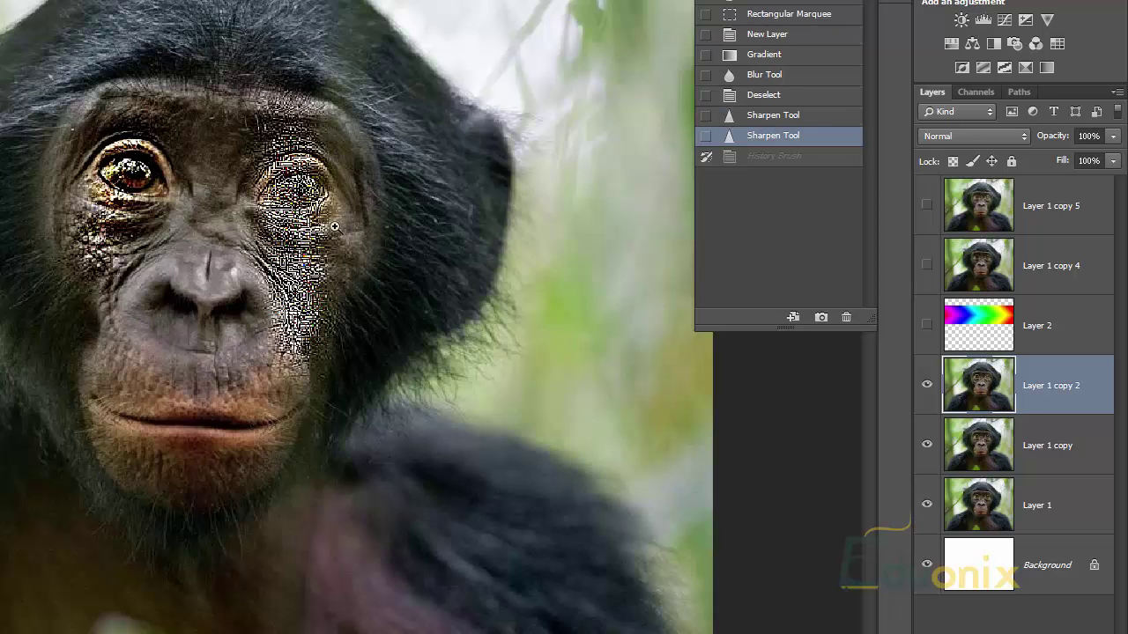
pyautogui.hotkey('ctrl', 'z')
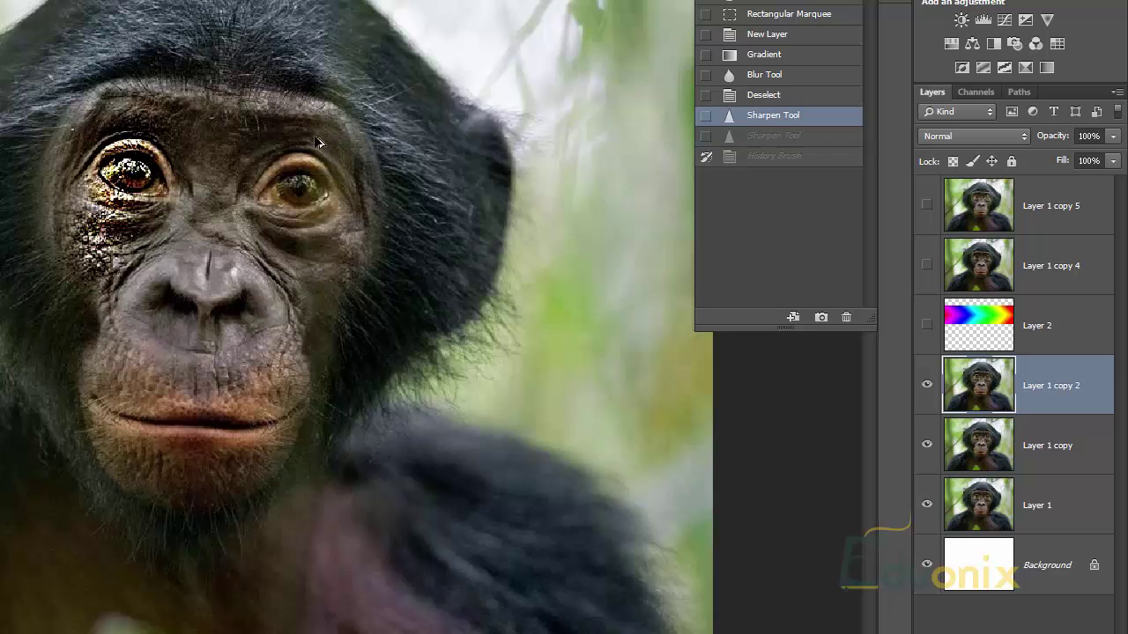
pyautogui.hotkey('ctrl', 'alt', 'z')
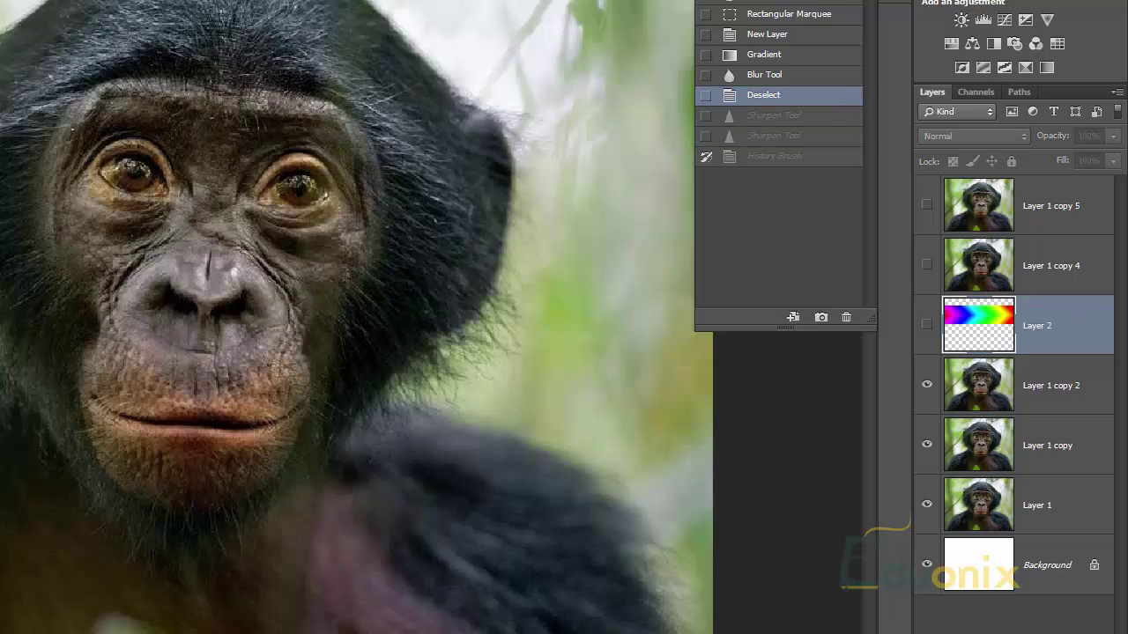
pyautogui.hotkey('ctrl', 'alt', 'z')
pyautogui.hotkey('ctrl', 'shift', 'z')
# On Layer 1 copy 2, turn on Protect Detail and compare trial chest sharpen strokes, then undo them
pyautogui.click(1029, 385)
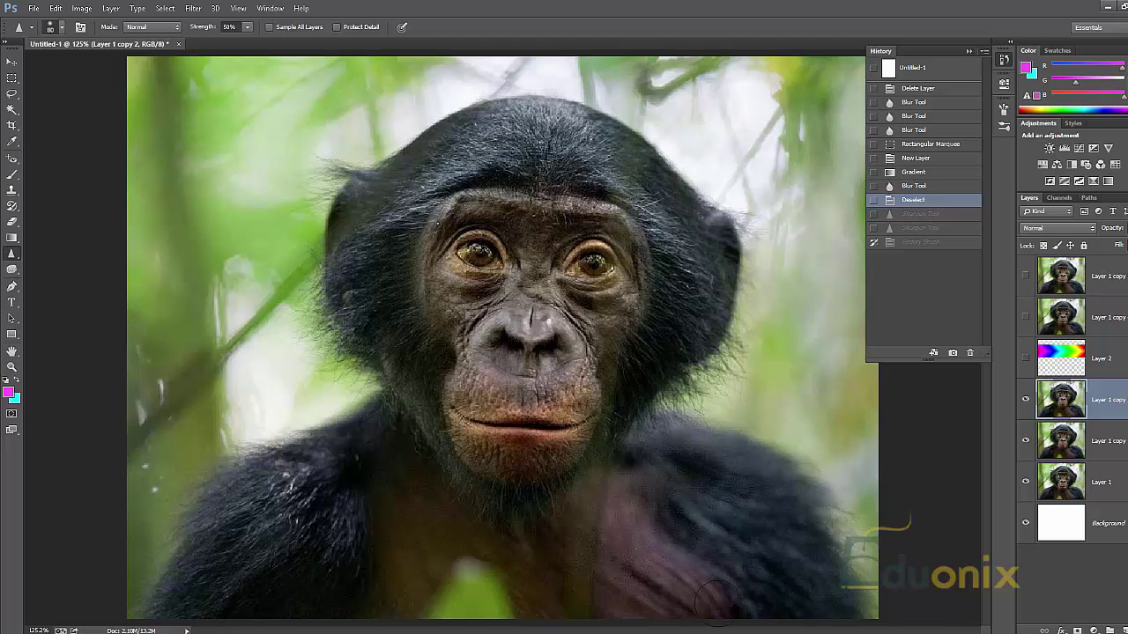
pyautogui.moveTo(776, 564); pyautogui.dragTo(564, 586)
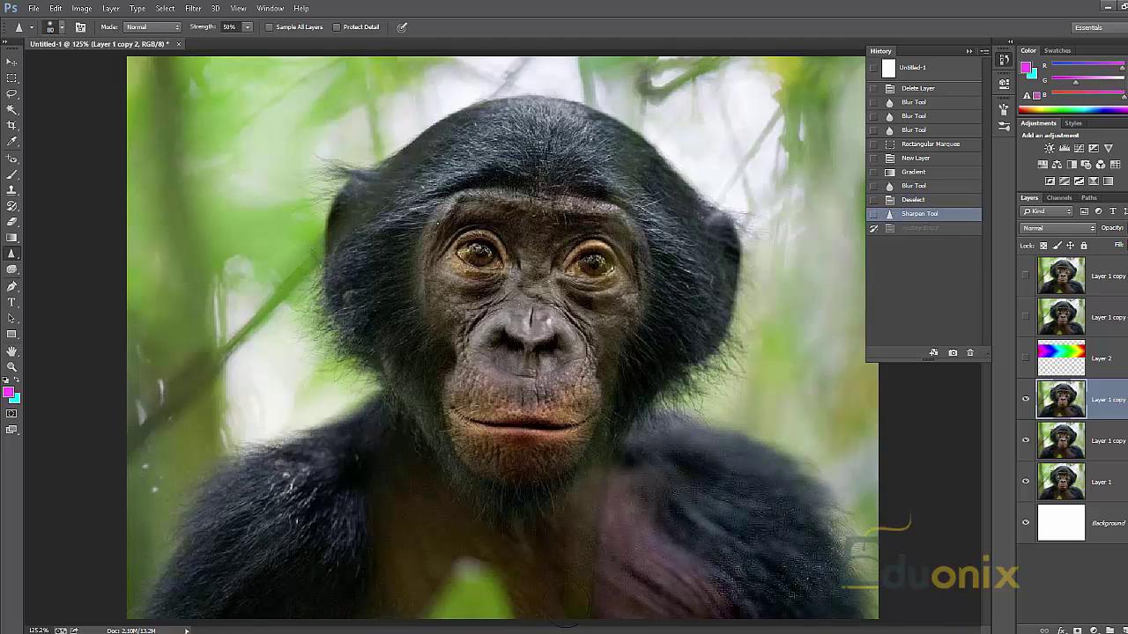
pyautogui.hotkey('ctrl', 'alt', 'z')
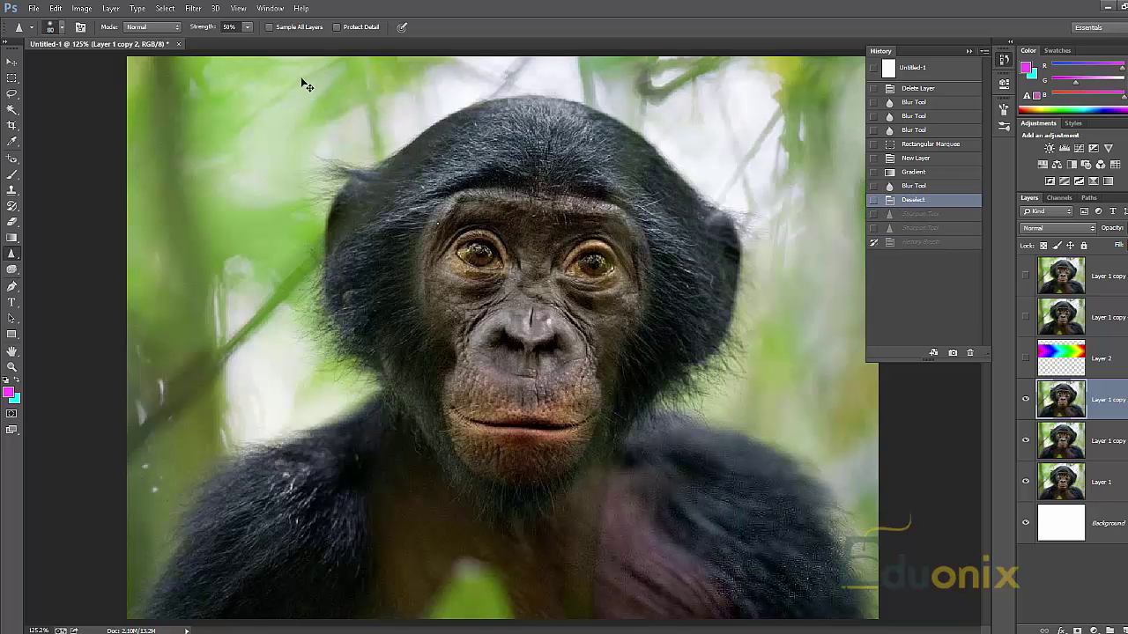
pyautogui.click(339, 27)
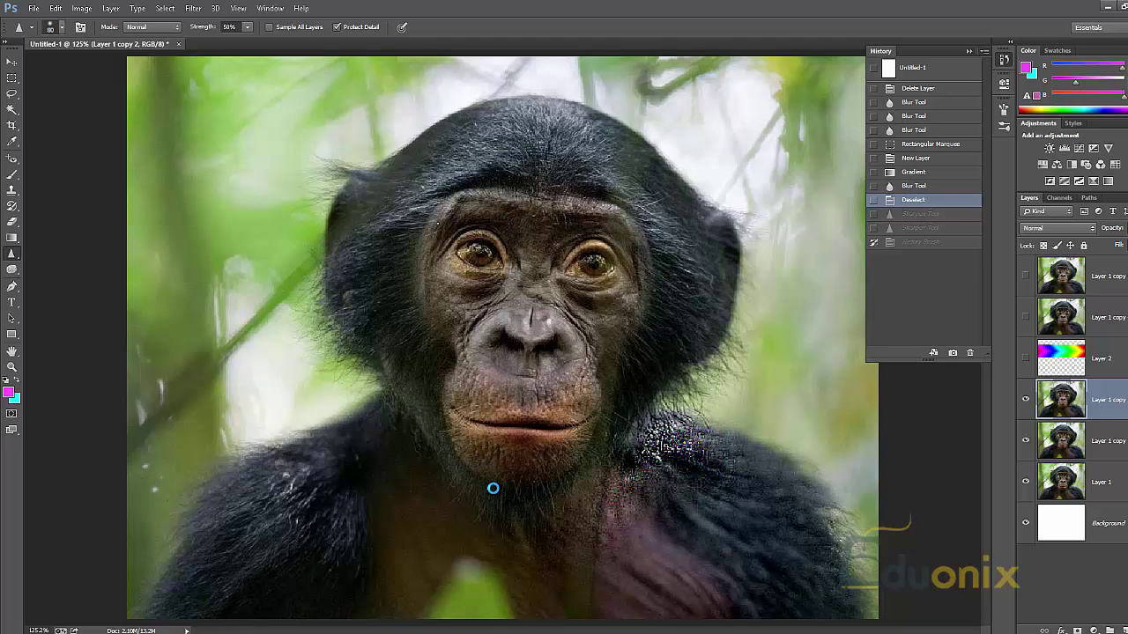
pyautogui.hotkey('ctrl', 'shift', 'z')
pyautogui.hotkey('ctrl', 'shift', 'z')
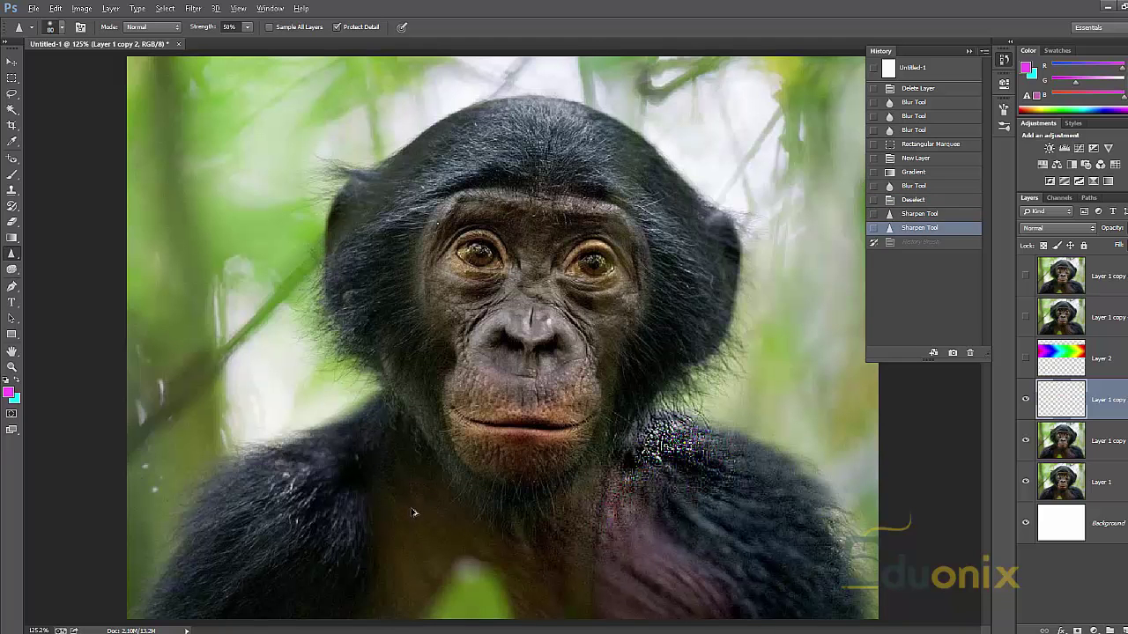
pyautogui.hotkey('ctrl', 'alt', 'z')
pyautogui.hotkey('ctrl', 'shift', 'z')
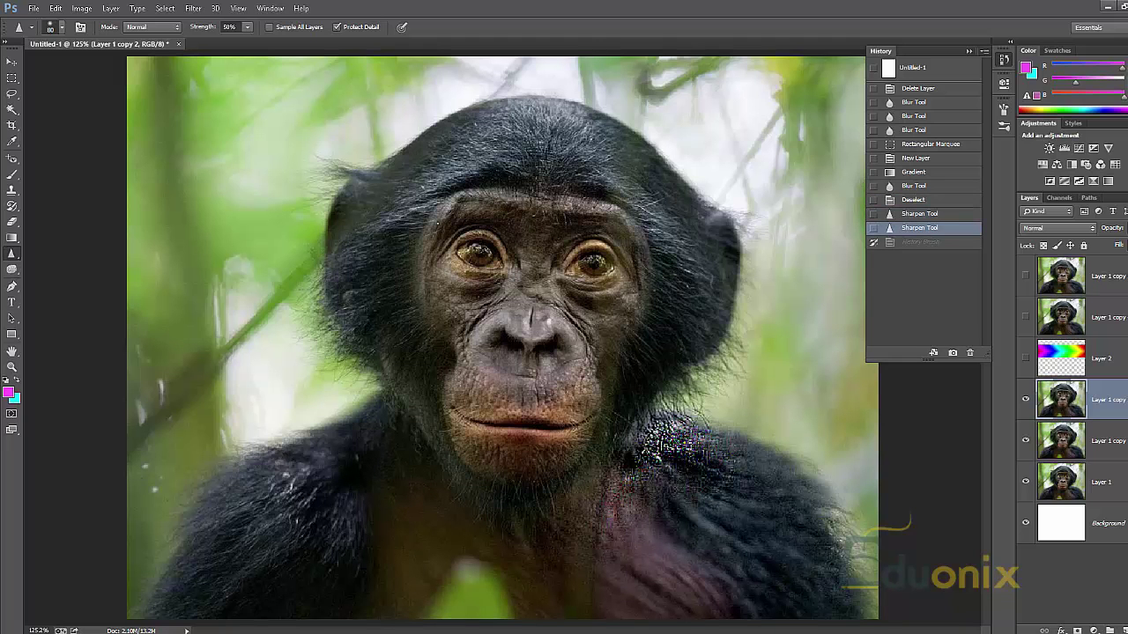
pyautogui.hotkey('ctrl', 'alt', 'z')
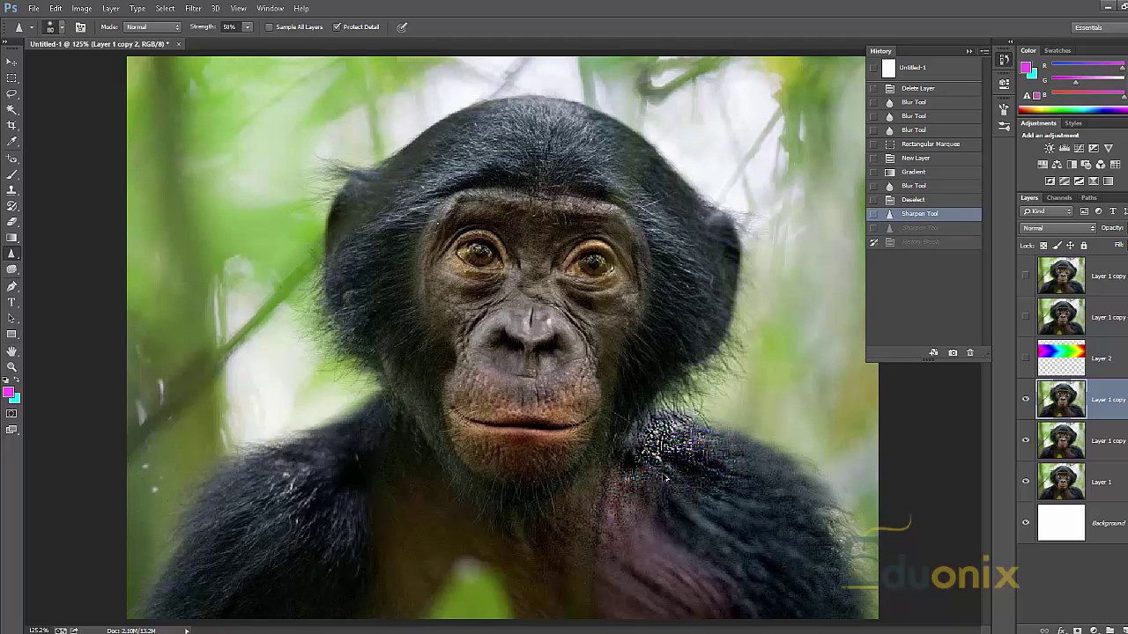
pyautogui.hotkey('ctrl', 'alt', 'z')
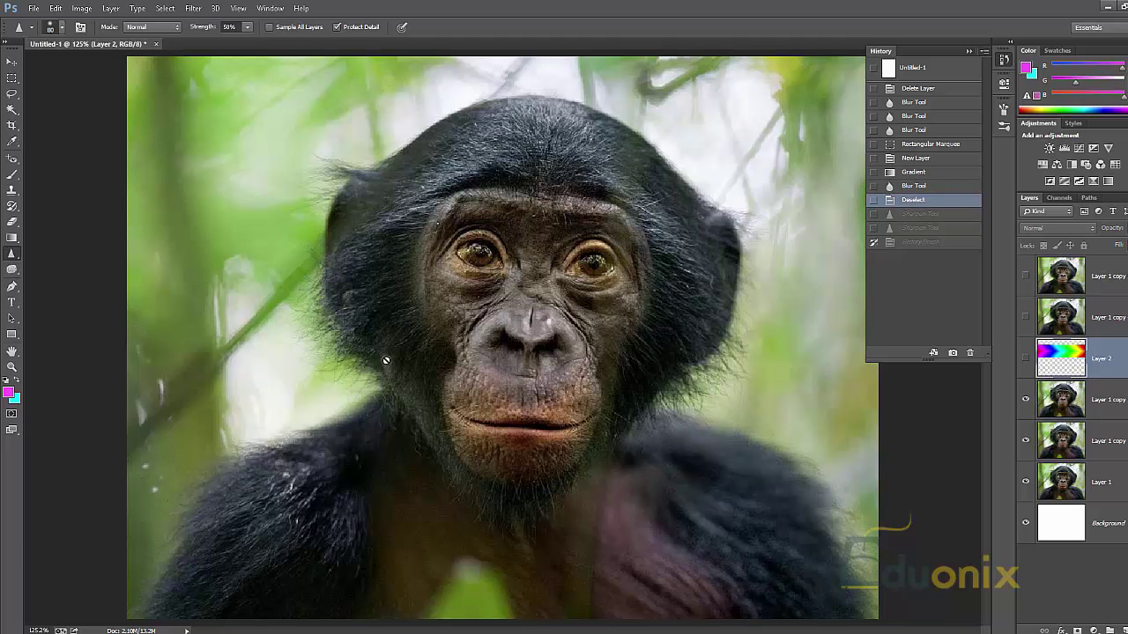
# After the hidden Layer 2 error, sharpen the chest, shoulder and lower right fur on Layer 1 copy 2
pyautogui.click(594, 430)
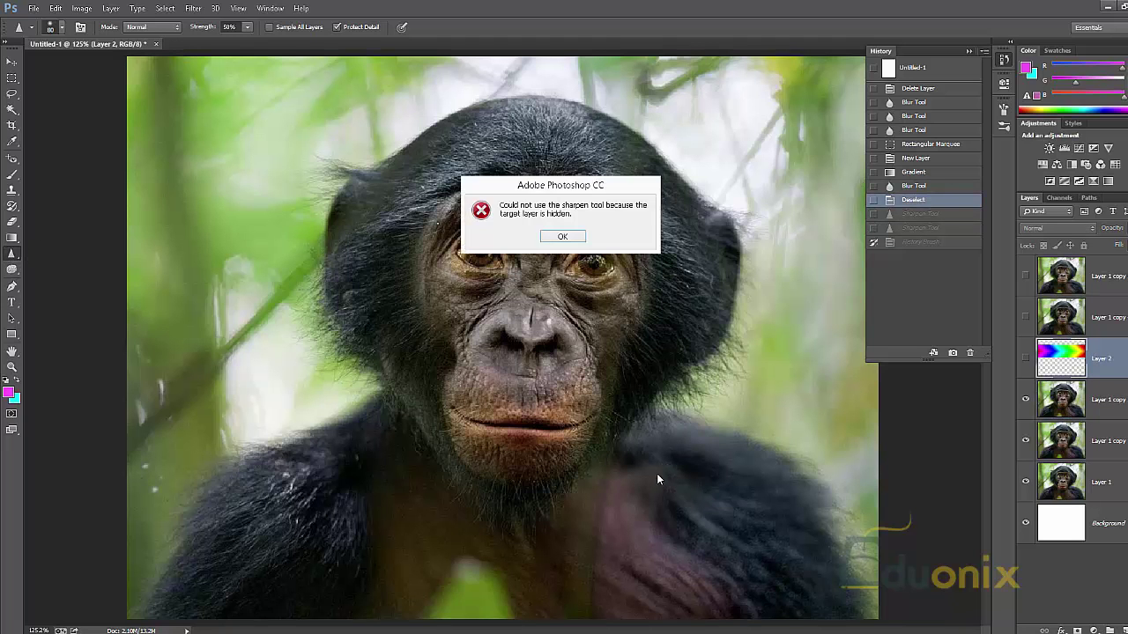
pyautogui.click(562, 236)
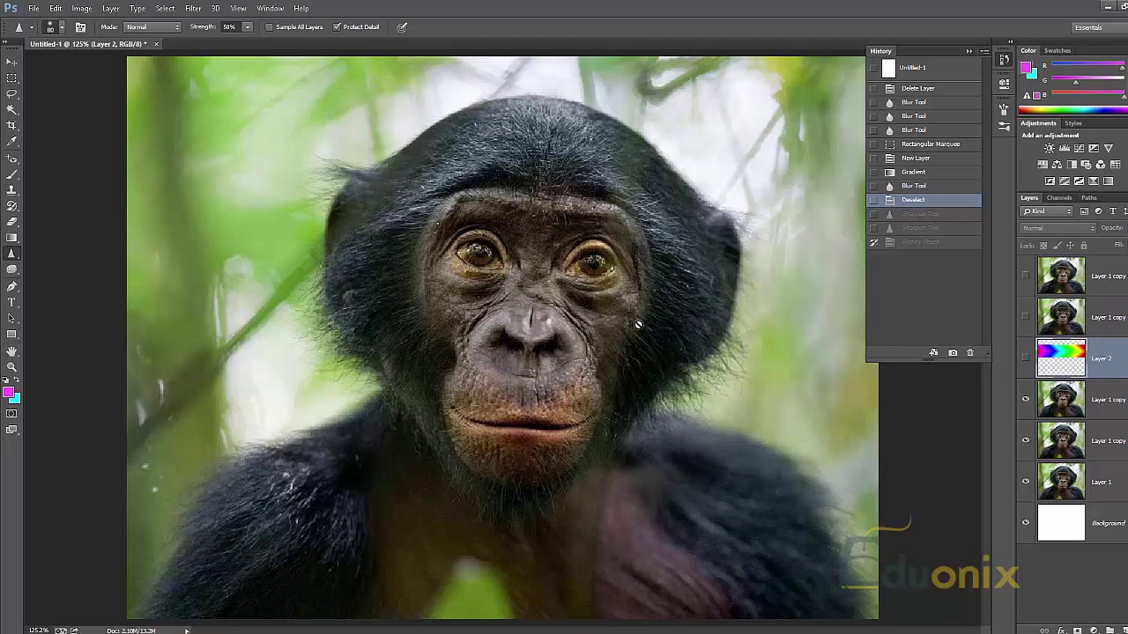
pyautogui.click(1106, 403)
pyautogui.moveTo(614, 478)
pyautogui.mouseDown()
pyautogui.moveTo(678, 414)
pyautogui.moveTo(610, 518)
pyautogui.moveTo(699, 463)
pyautogui.moveTo(768, 453)
pyautogui.moveTo(608, 522)
pyautogui.moveTo(655, 469)
pyautogui.moveTo(797, 474)
pyautogui.moveTo(803, 506)
pyautogui.moveTo(698, 587)
pyautogui.moveTo(712, 562)
pyautogui.moveTo(651, 506)
pyautogui.moveTo(632, 522)
pyautogui.moveTo(703, 461)
pyautogui.moveTo(793, 540)
pyautogui.moveTo(703, 562)
pyautogui.mouseUp()
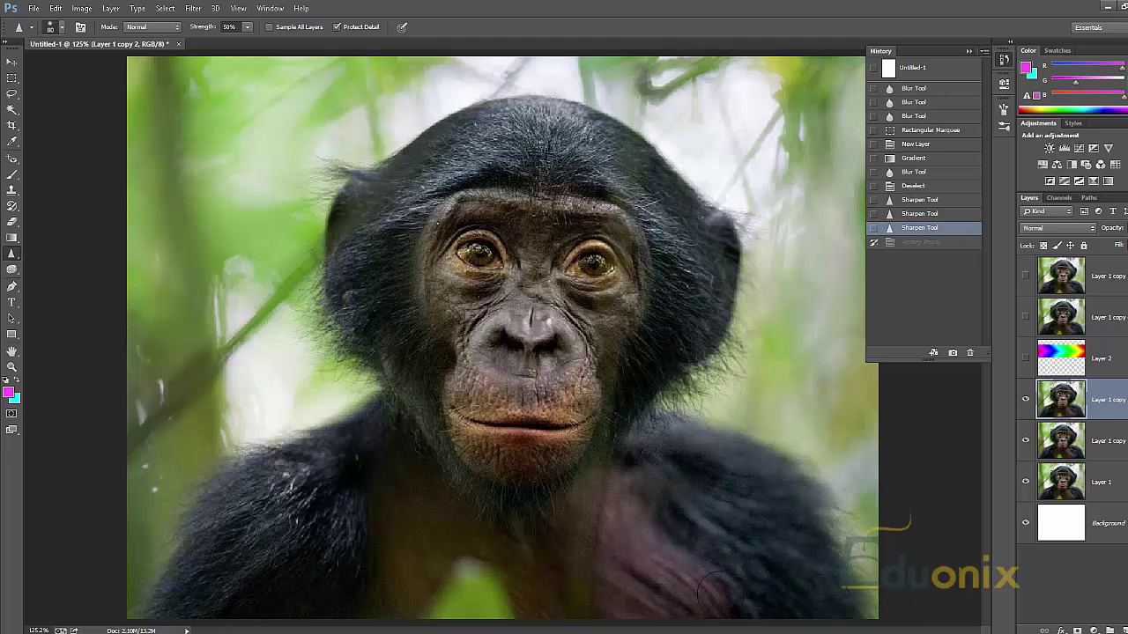
pyautogui.moveTo(631, 298); pyautogui.dragTo(628, 309)
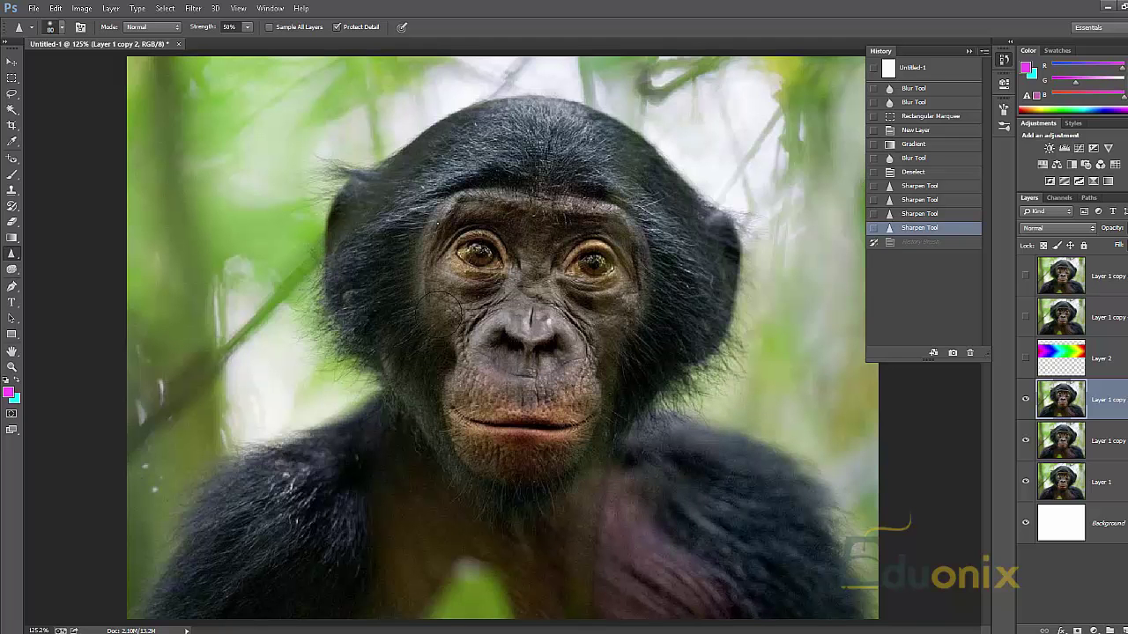
# Set the Sharpen Tool mode to Lighten and sharpen the left shoulder fur
pyautogui.click(11, 254)
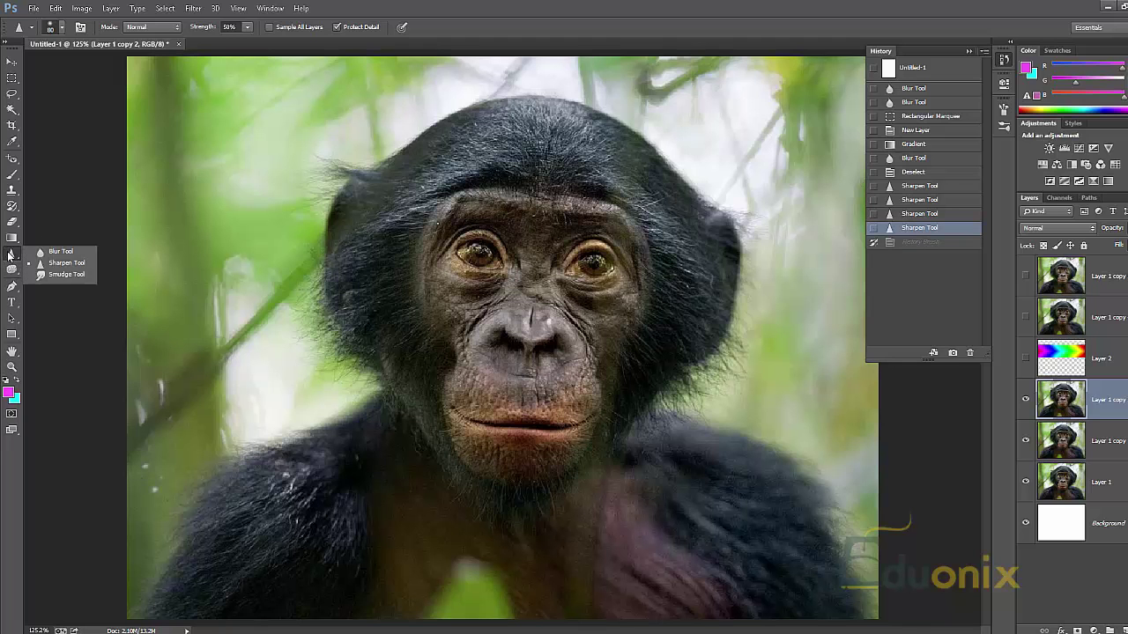
pyautogui.click(159, 27)
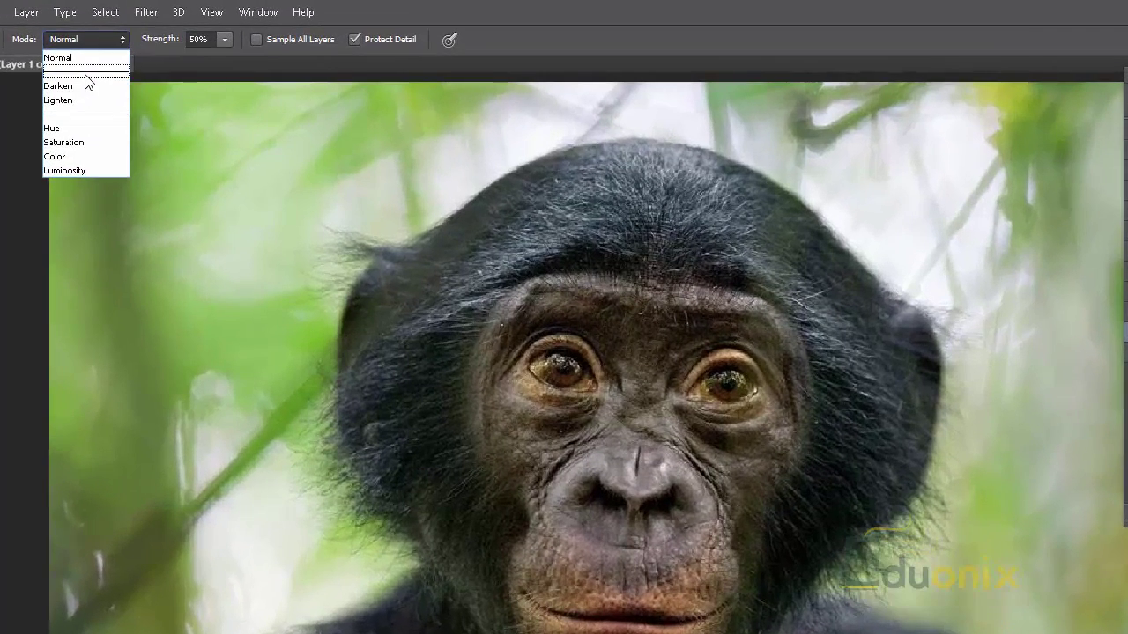
pyautogui.click(86, 99)
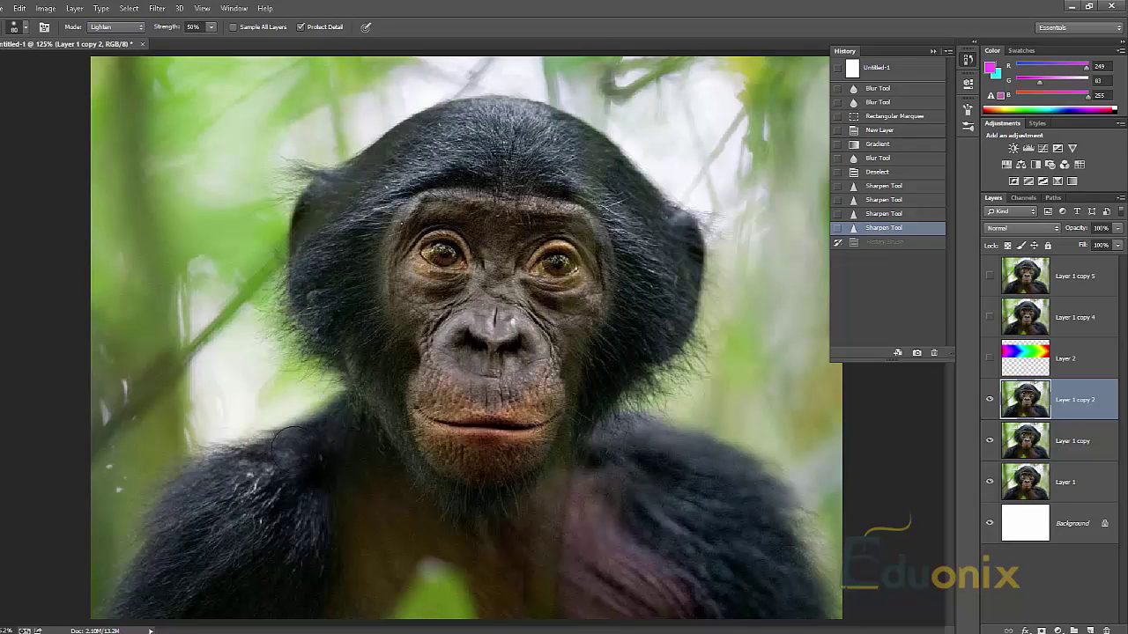
pyautogui.click(241, 416)
pyautogui.moveTo(307, 431)
pyautogui.mouseDown()
pyautogui.moveTo(260, 456)
pyautogui.moveTo(245, 447)
pyautogui.moveTo(306, 413)
pyautogui.mouseUp()
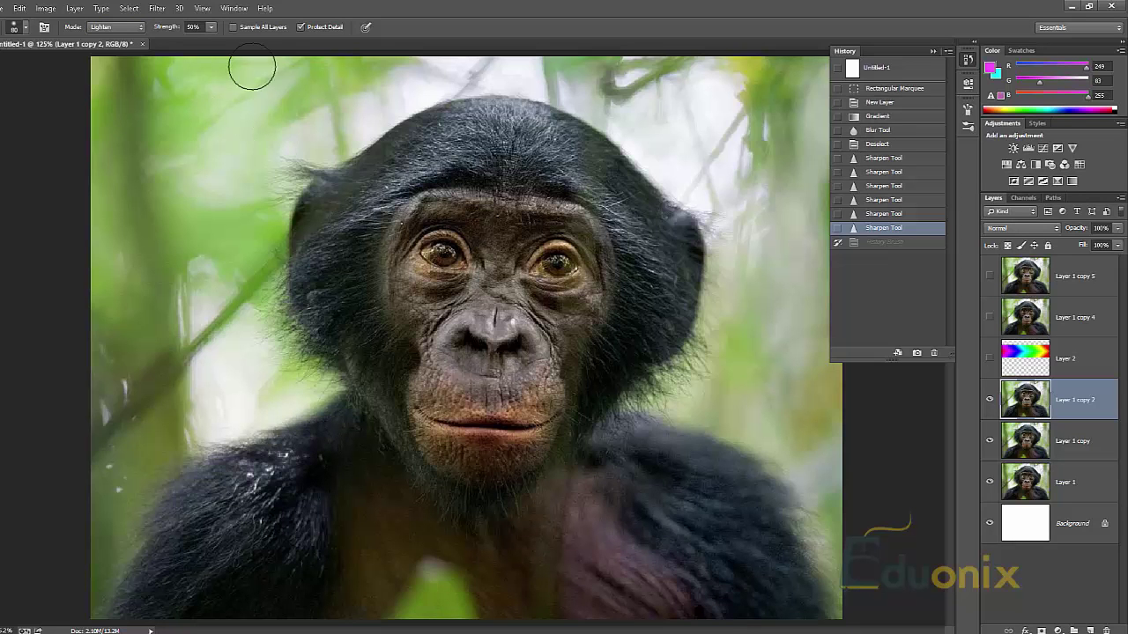
# Switch the Sharpen mode to Darken and sharpen the top of the head and the right ear
pyautogui.click(115, 28)
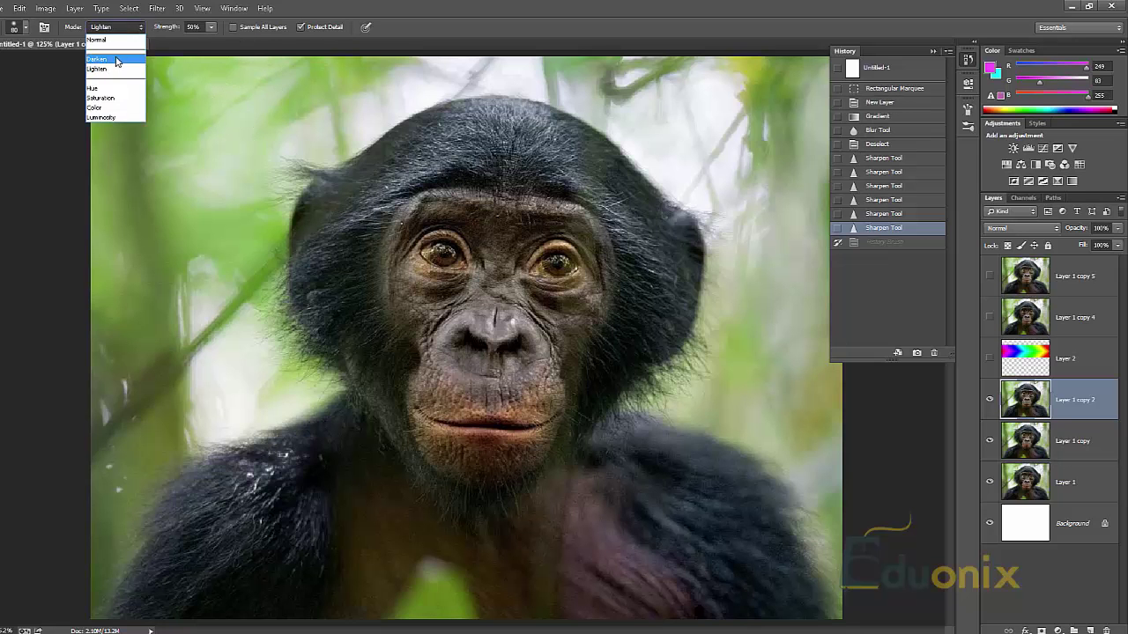
pyautogui.click(115, 59)
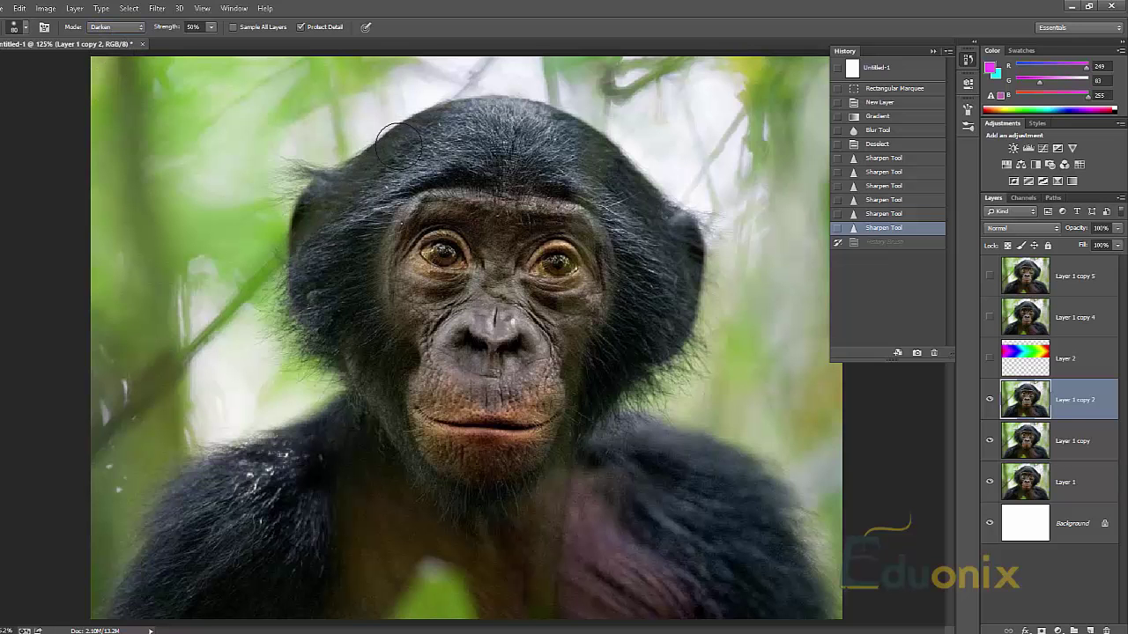
pyautogui.moveTo(284, 231); pyautogui.dragTo(303, 323)
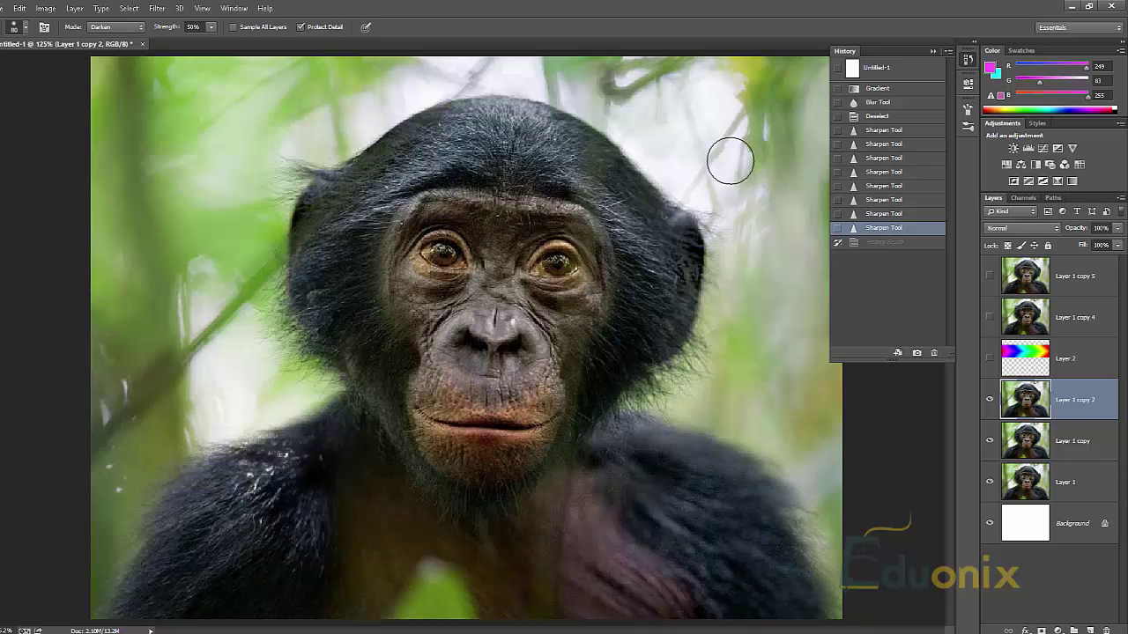
pyautogui.moveTo(684, 300)
pyautogui.mouseDown()
pyautogui.moveTo(701, 291)
pyautogui.moveTo(701, 269)
pyautogui.mouseUp()
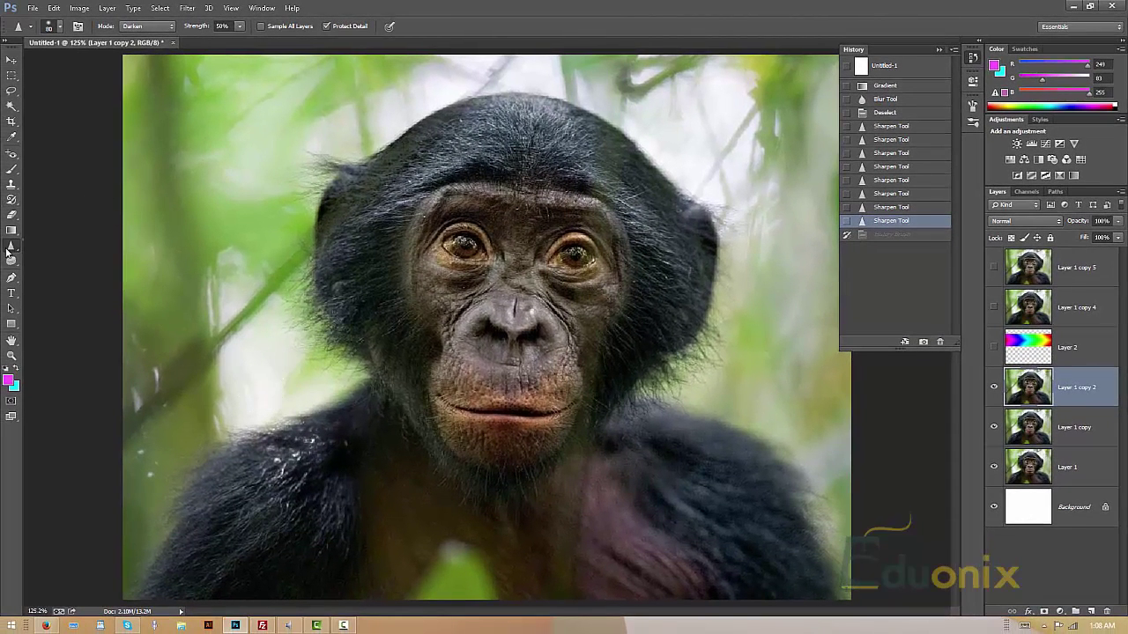
# Select the Smudge Tool and zoom in close on the bonobo's left eye
pyautogui.click(9, 250)
pyautogui.click(51, 267)
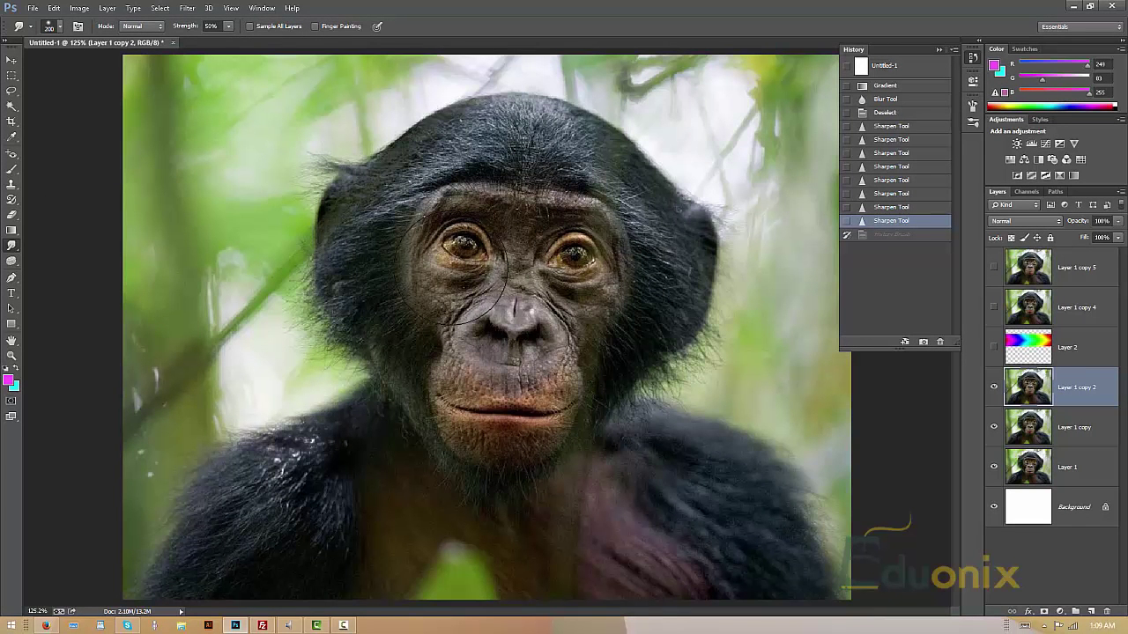
pyautogui.press('z')
pyautogui.moveTo(461, 253); pyautogui.dragTo(485, 250)
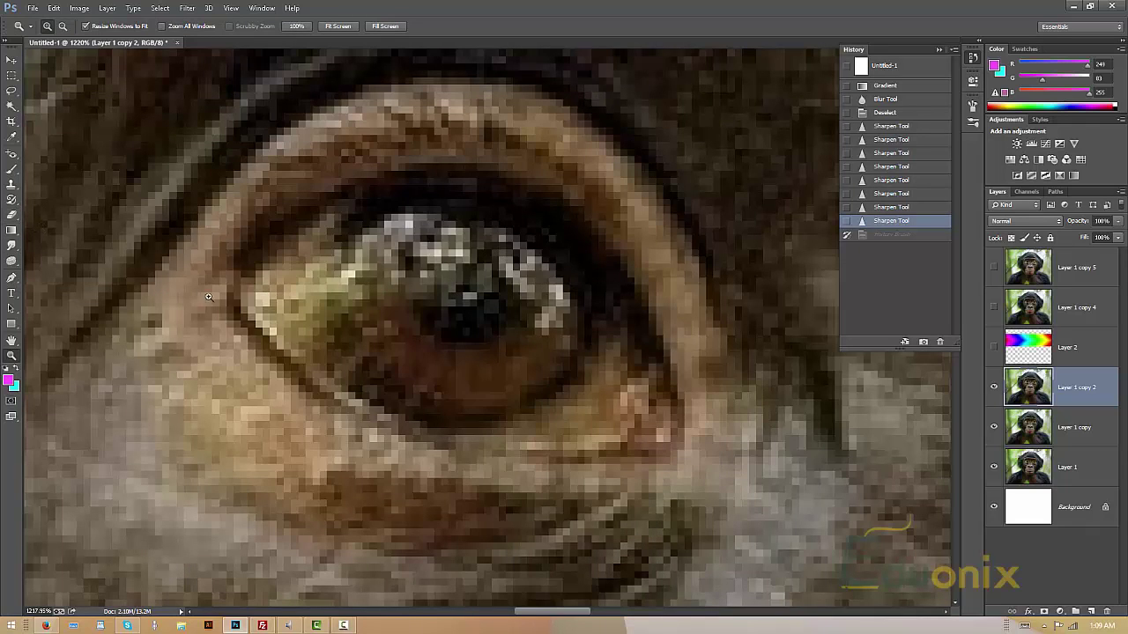
# Zoom back out through 500% to the whole face, then fit the image in the window with Ctrl+0
pyautogui.keyDown('alt'); pyautogui.click(536, 348); pyautogui.keyUp('alt')
pyautogui.keyDown('alt'); pyautogui.click(536, 348); pyautogui.keyUp('alt')
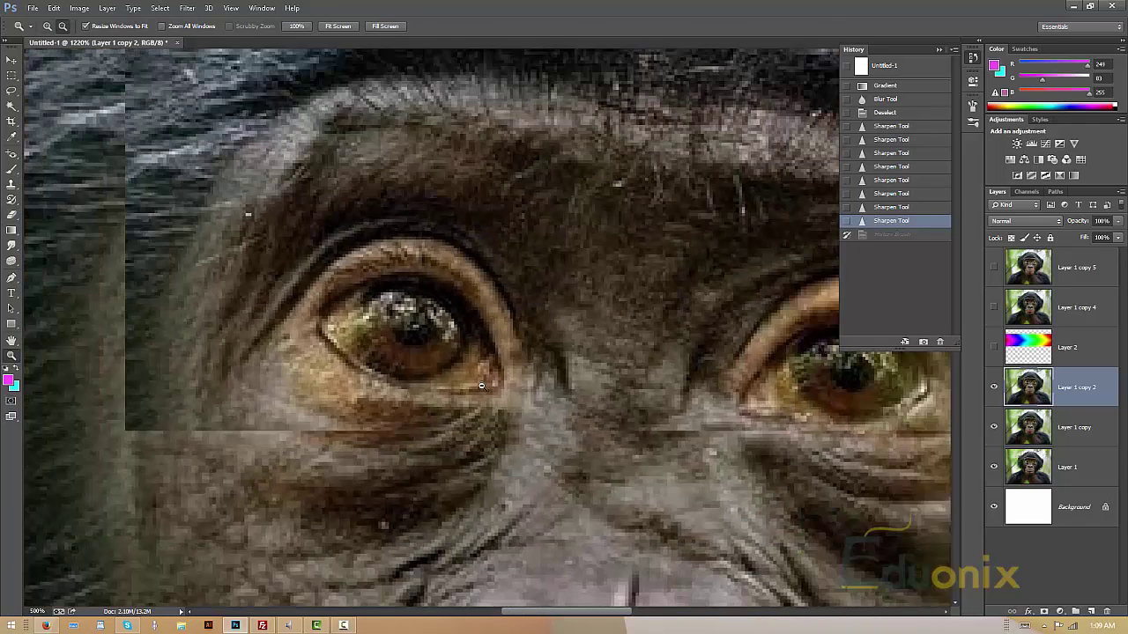
pyautogui.keyDown('alt'); pyautogui.click(481, 385); pyautogui.keyUp('alt')
pyautogui.keyDown('alt'); pyautogui.click(216, 314); pyautogui.keyUp('alt')
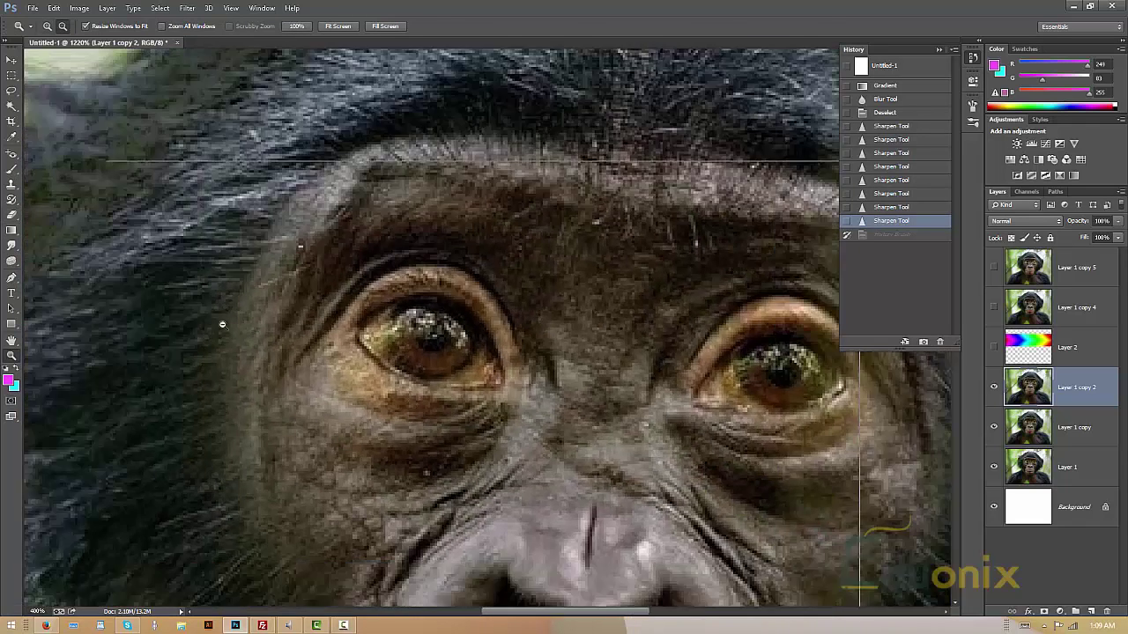
pyautogui.keyDown('alt'); pyautogui.click(220, 307); pyautogui.keyUp('alt')
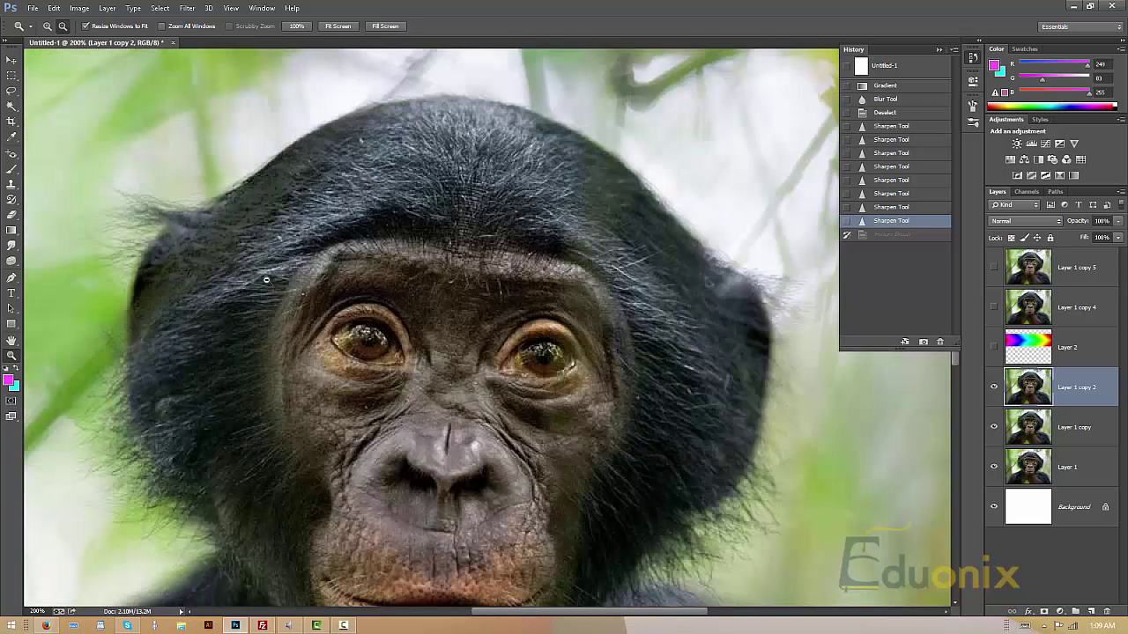
pyautogui.hotkey('ctrl', '0')
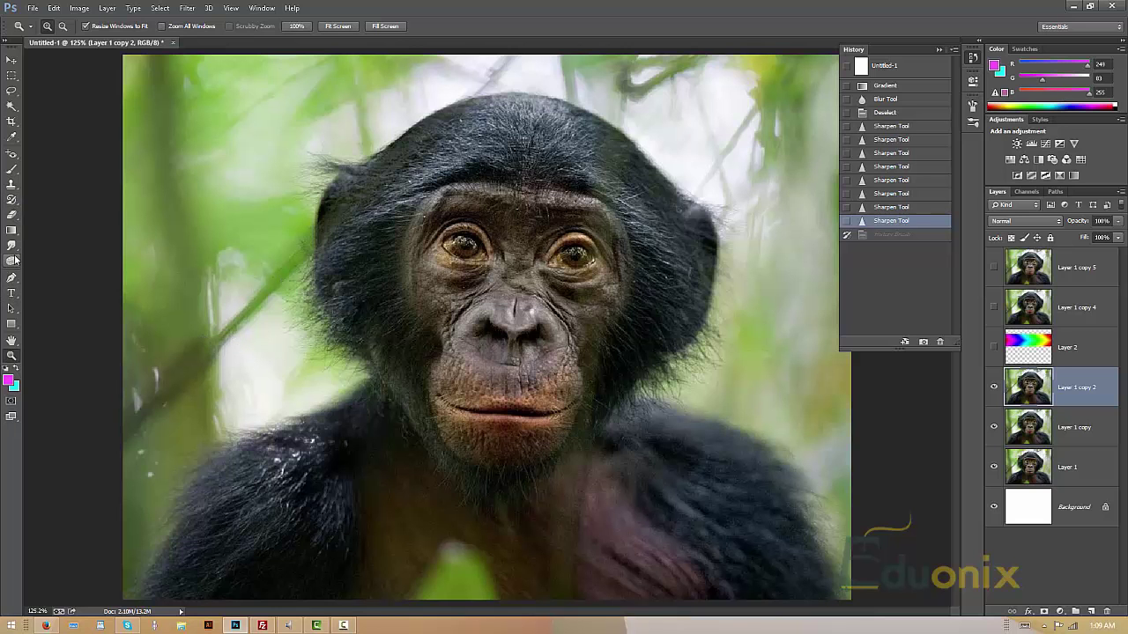
# Smudge the background branches left of the fur, at the upper right, across the top and along the edges
pyautogui.moveTo(11, 245); pyautogui.dragTo(60, 265)
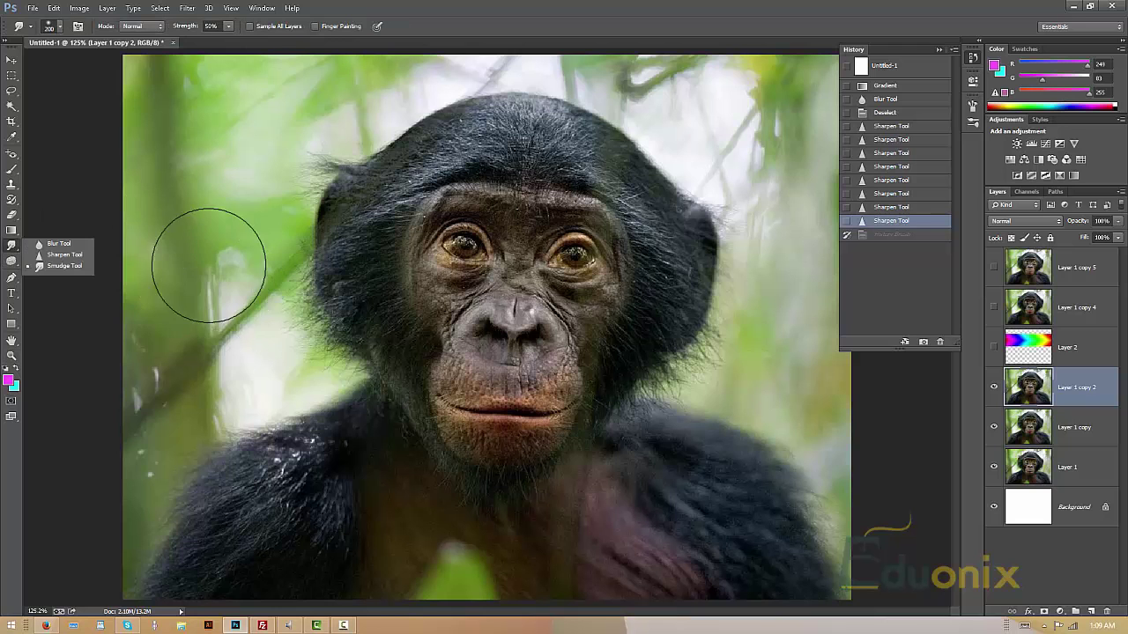
pyautogui.moveTo(283, 388)
pyautogui.mouseDown()
pyautogui.moveTo(293, 457)
pyautogui.moveTo(280, 426)
pyautogui.mouseUp()
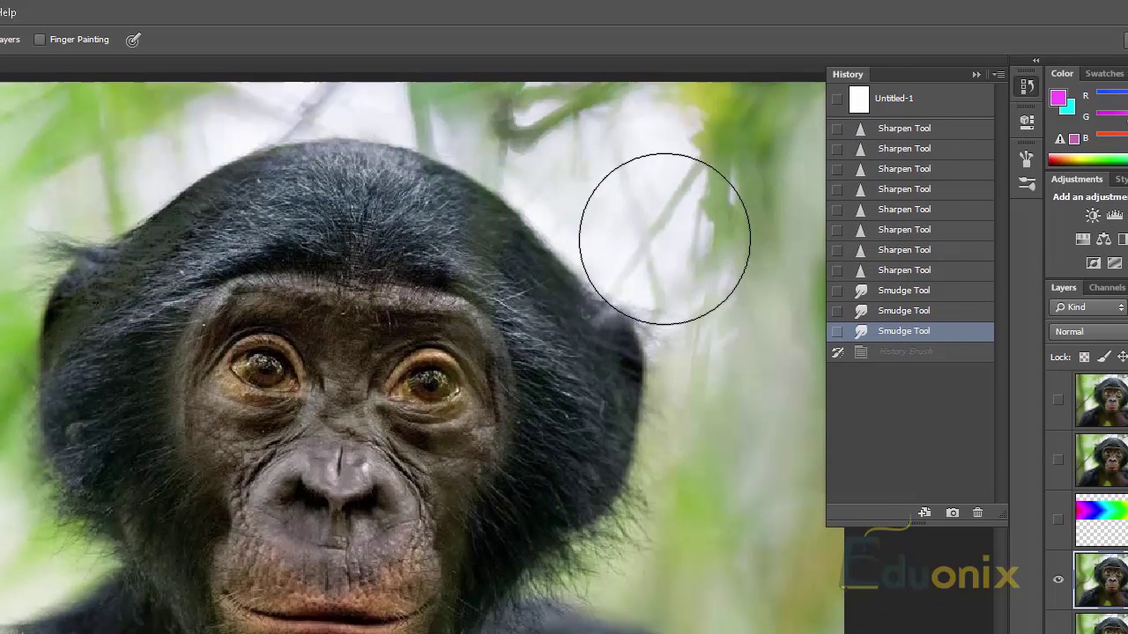
pyautogui.moveTo(664, 239)
pyautogui.mouseDown()
pyautogui.moveTo(712, 182)
pyautogui.moveTo(643, 201)
pyautogui.mouseUp()
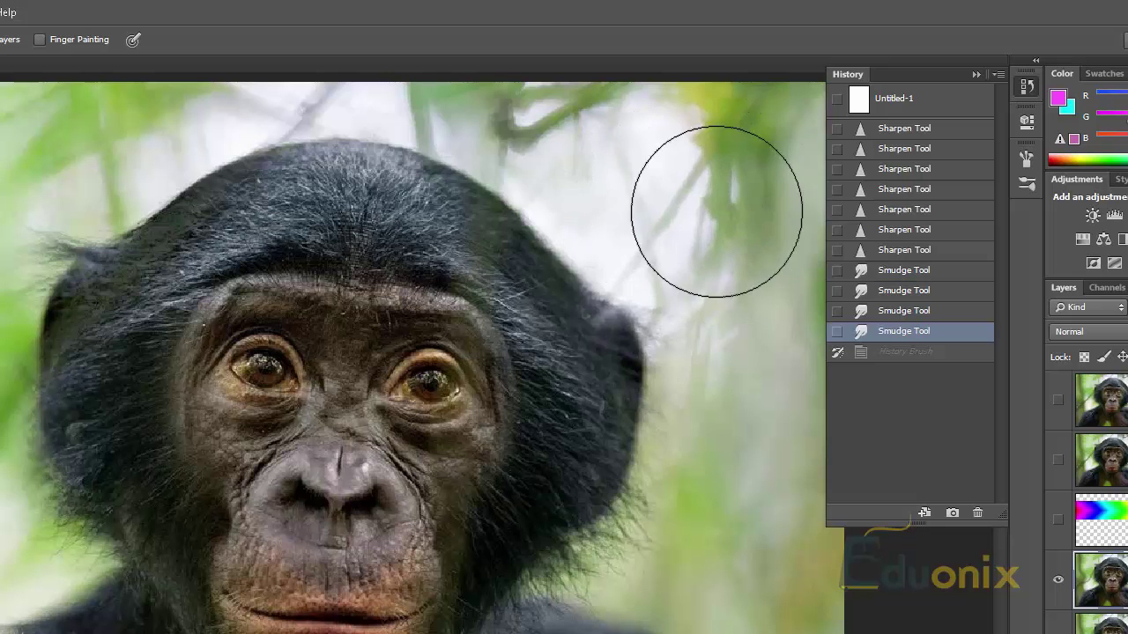
pyautogui.moveTo(573, 93); pyautogui.dragTo(524, 109)
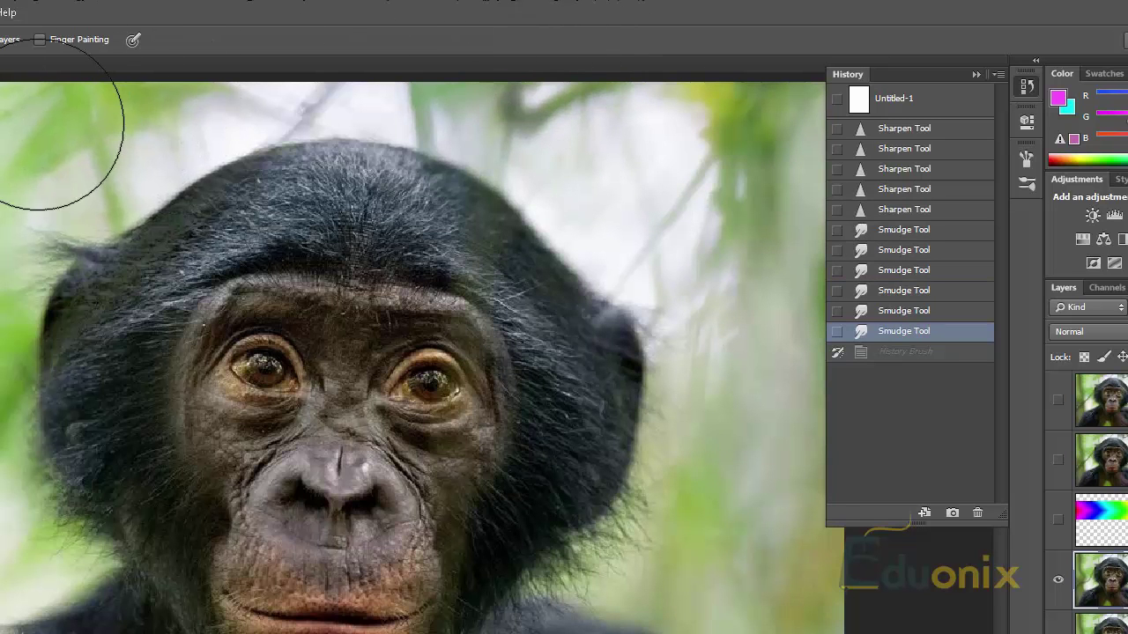
pyautogui.moveTo(17, 163); pyautogui.dragTo(9, 171)
pyautogui.moveTo(796, 445); pyautogui.dragTo(745, 535)
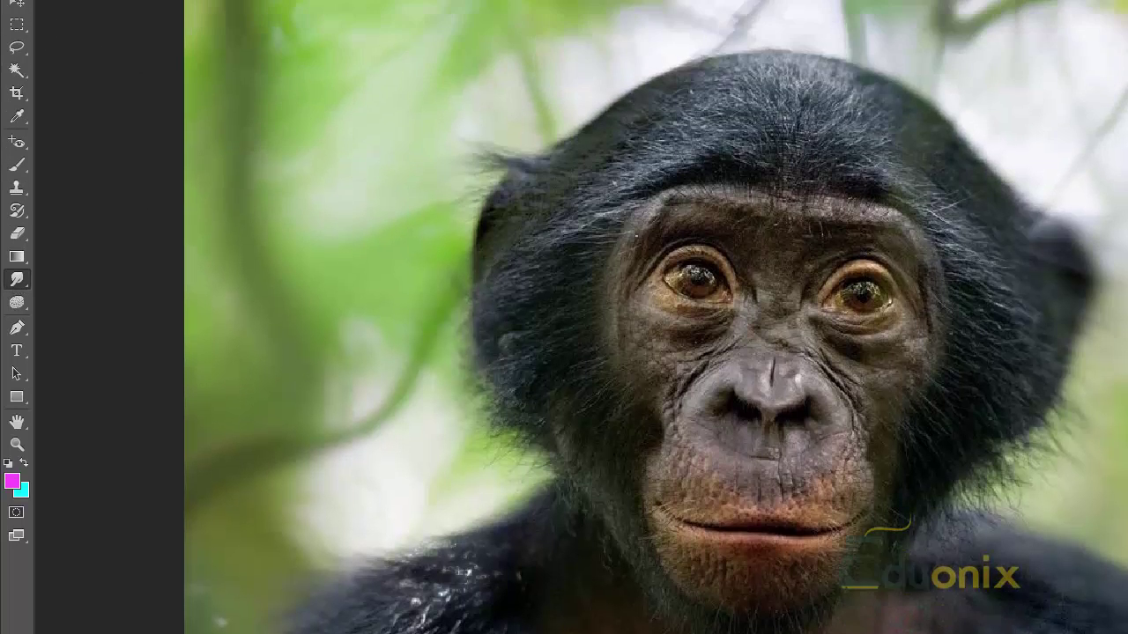
# Raise Smudge strength to 100%, shrink the brush, and smear the left background branches, undoing the last two streaks
pyautogui.click(343, 39)
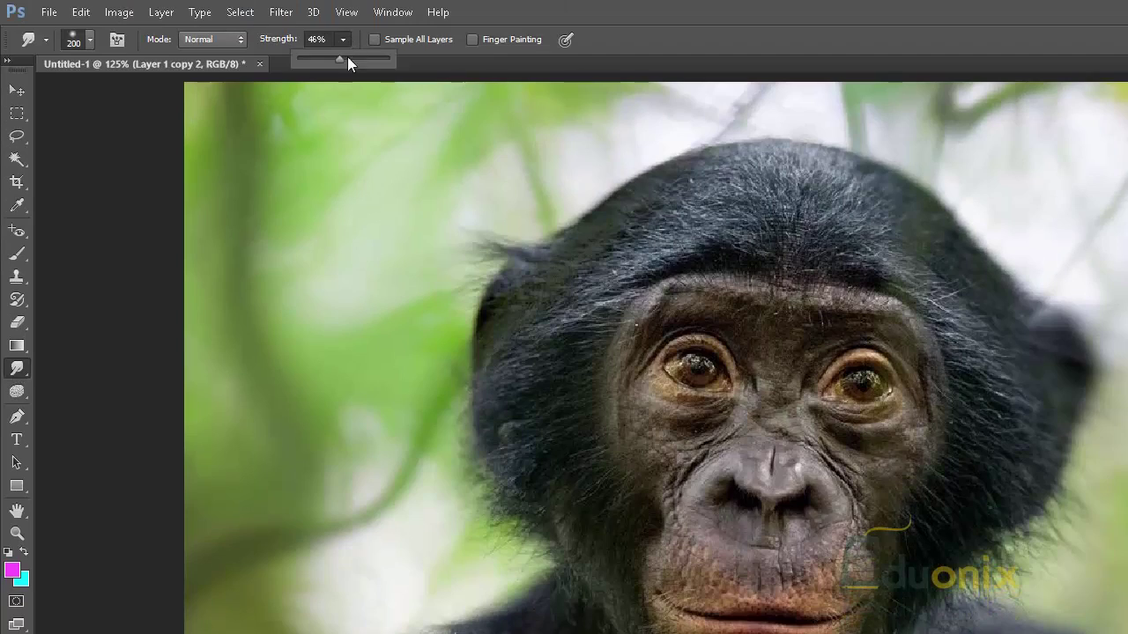
pyautogui.moveTo(355, 58); pyautogui.dragTo(415, 58)
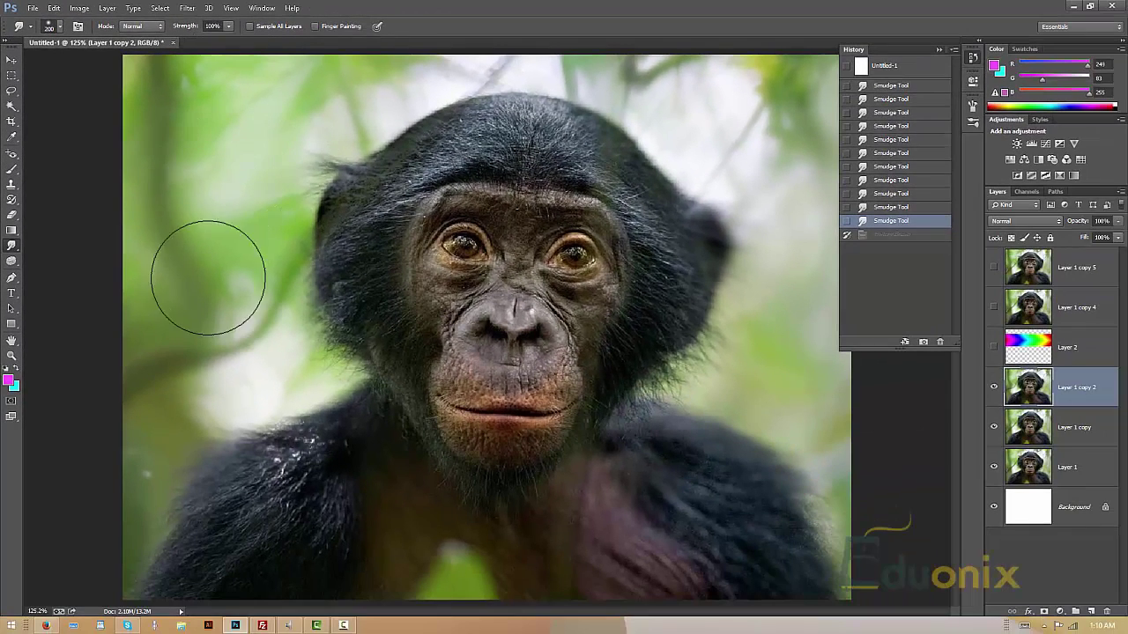
pyautogui.moveTo(206, 293)
pyautogui.mouseDown()
pyautogui.moveTo(196, 353)
pyautogui.moveTo(206, 402)
pyautogui.moveTo(221, 347)
pyautogui.moveTo(202, 335)
pyautogui.mouseUp()
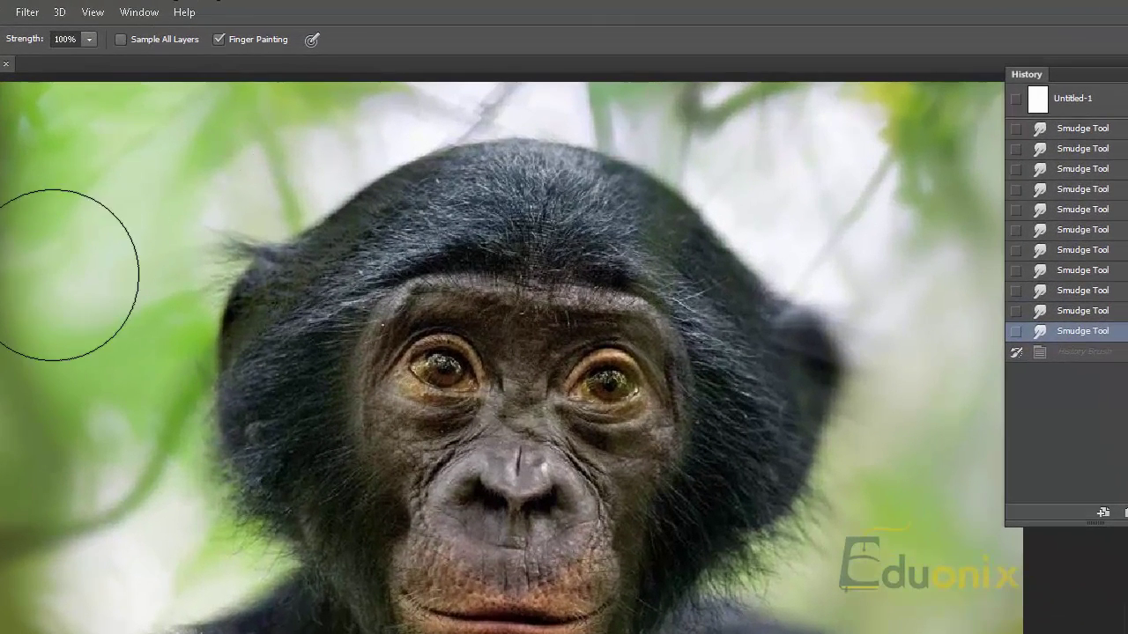
pyautogui.press('[')
pyautogui.press('[')
pyautogui.press('[')
pyautogui.press('[')
pyautogui.press('[')
pyautogui.press('[')
pyautogui.press('[')
pyautogui.press('[')
pyautogui.press('[')
pyautogui.press('[')
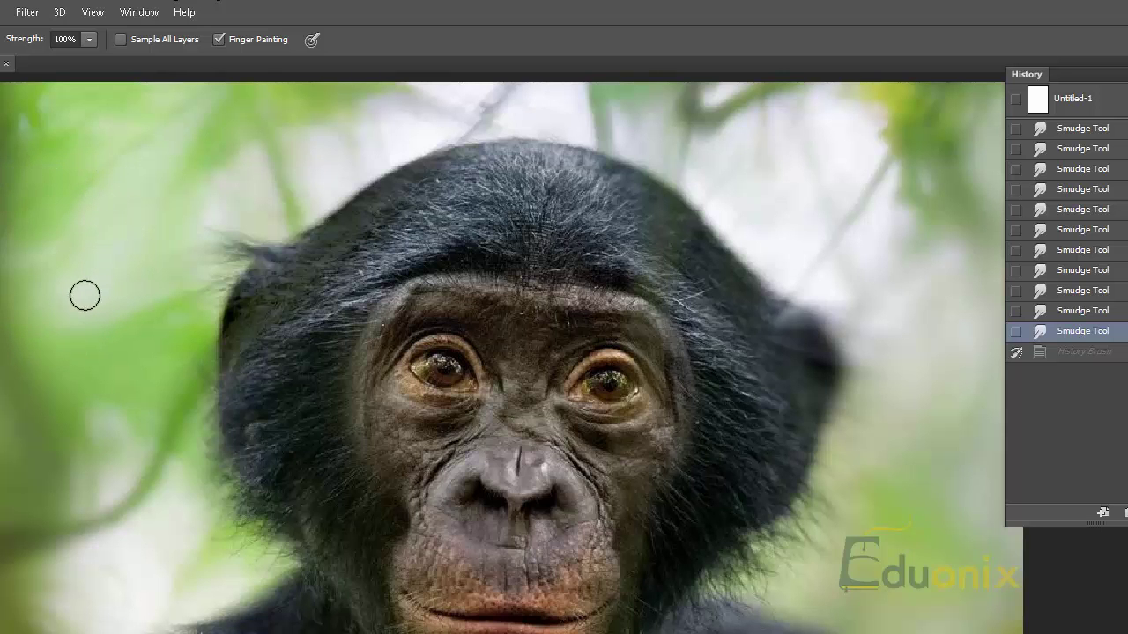
pyautogui.moveTo(89, 287)
pyautogui.mouseDown()
pyautogui.moveTo(52, 456)
pyautogui.moveTo(61, 525)
pyautogui.mouseUp()
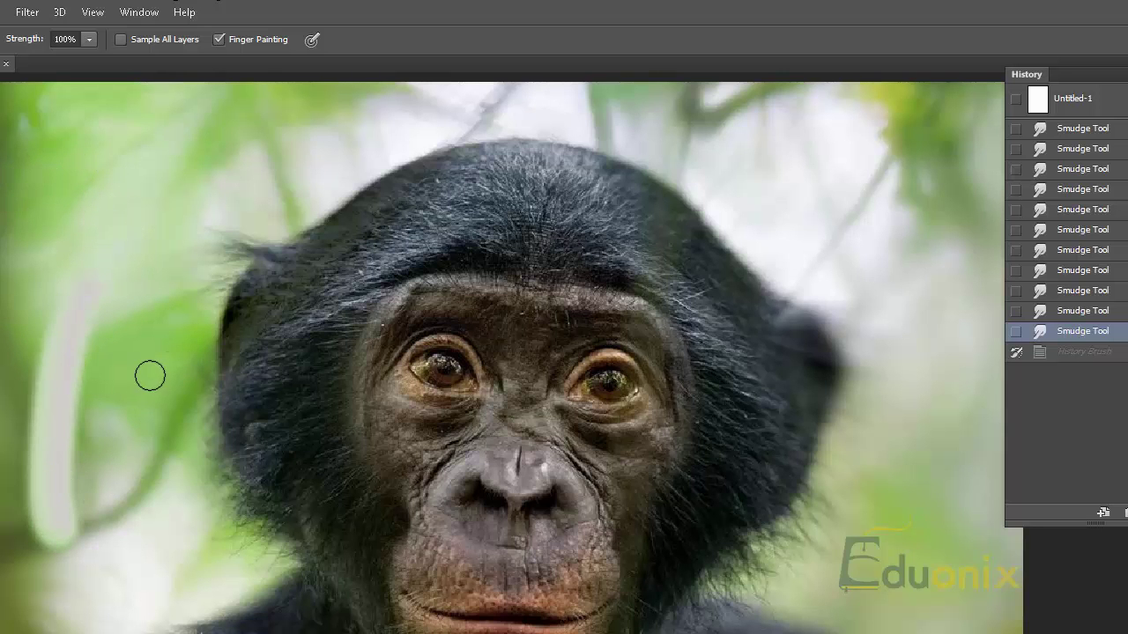
pyautogui.moveTo(187, 300); pyautogui.dragTo(144, 169)
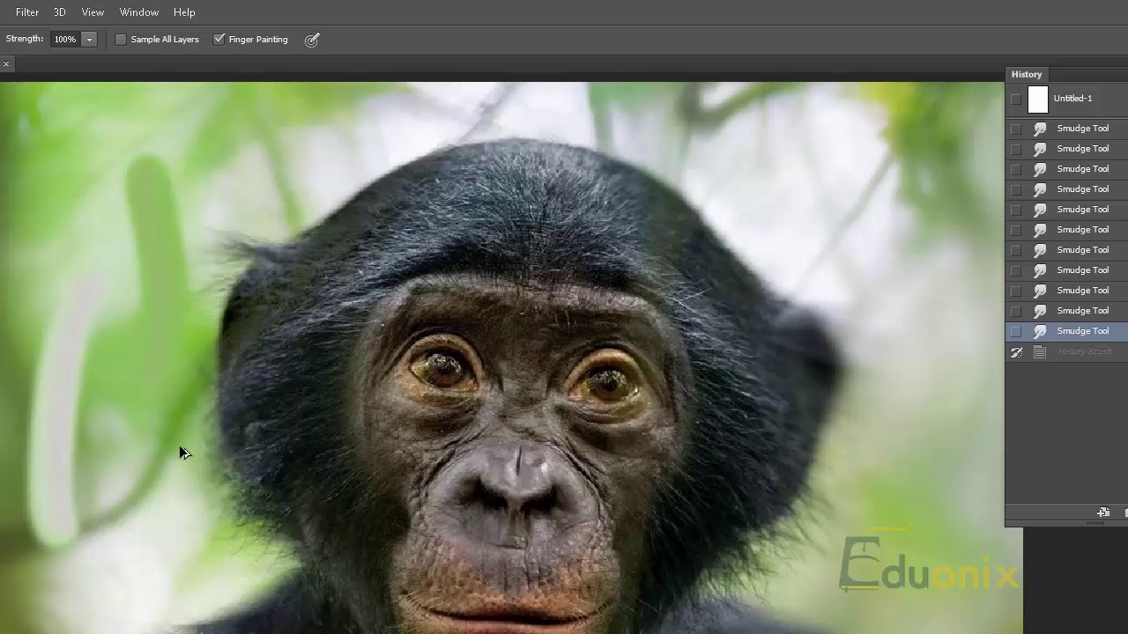
pyautogui.hotkey('ctrl', 'alt', 'z')
pyautogui.hotkey('ctrl', 'alt', 'z')
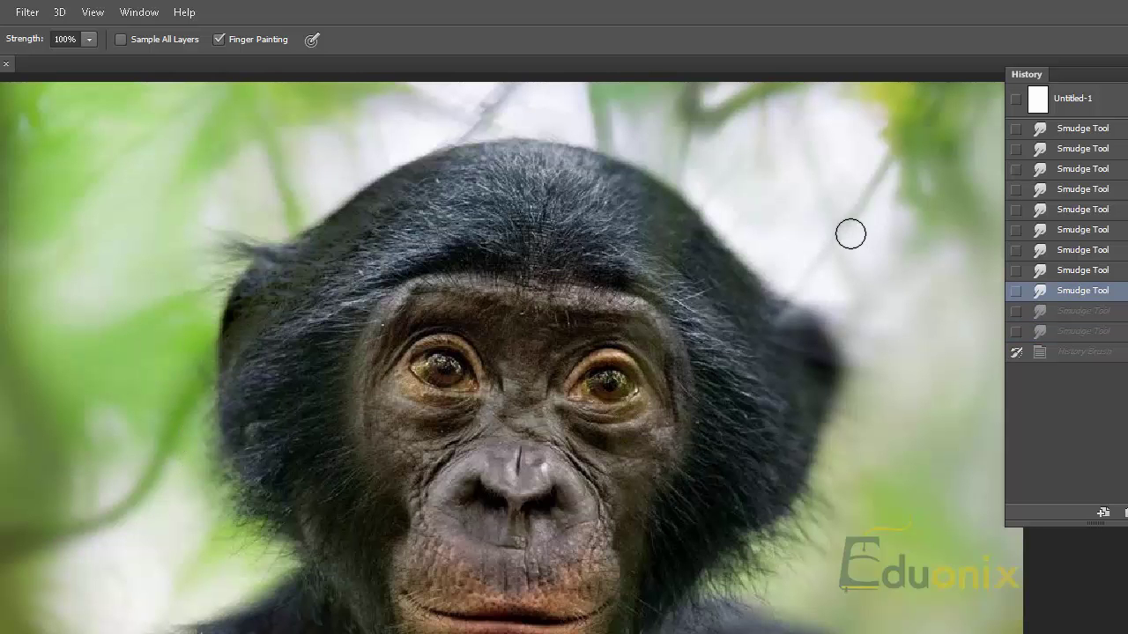
# Paint a pale smudge loop from the right across the face, then undo it
pyautogui.moveTo(869, 229)
pyautogui.mouseDown()
pyautogui.moveTo(913, 383)
pyautogui.moveTo(789, 615)
pyautogui.moveTo(438, 633)
pyautogui.moveTo(487, 528)
pyautogui.moveTo(0, 621)
pyautogui.moveTo(329, 545)
pyautogui.mouseUp()
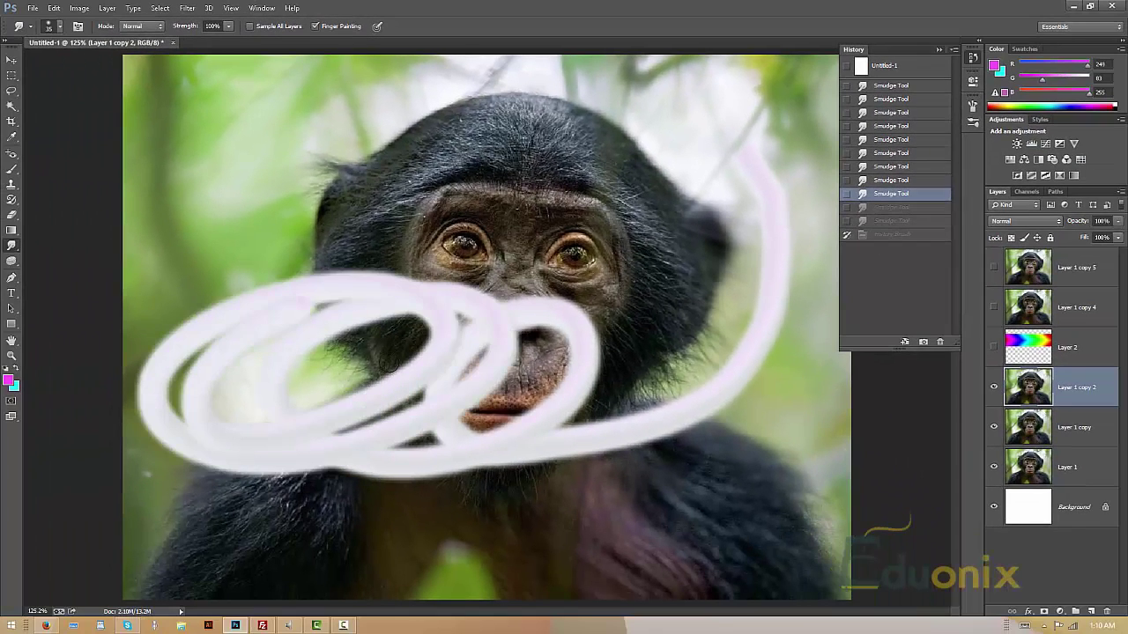
pyautogui.moveTo(388, 362); pyautogui.dragTo(447, 255)
pyautogui.press('z')
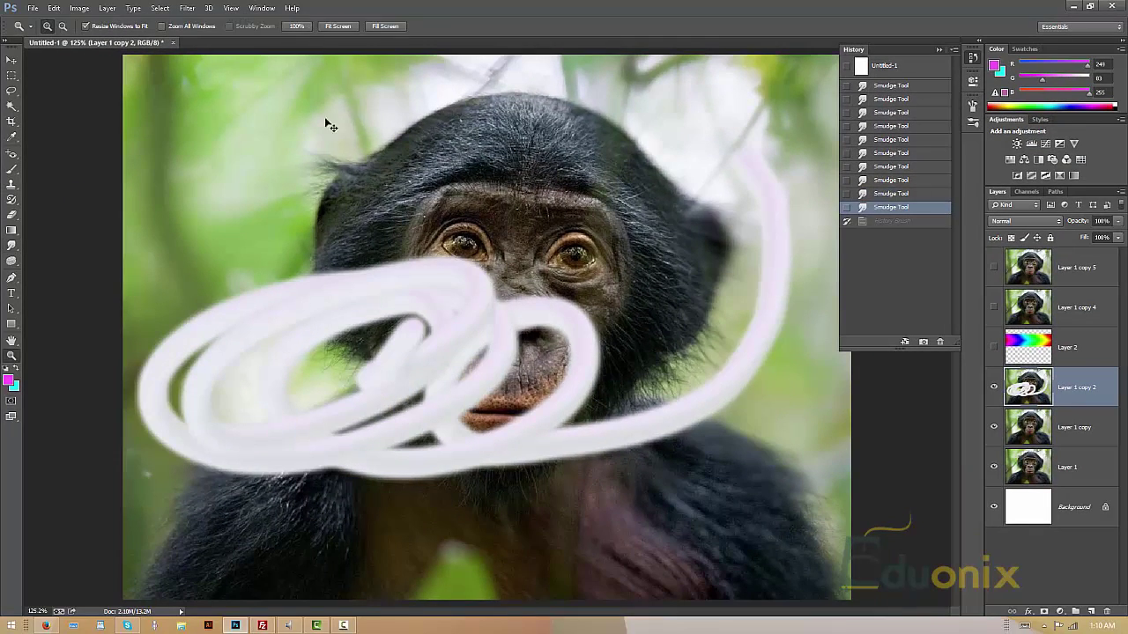
pyautogui.hotkey('ctrl', 'alt', 'z')
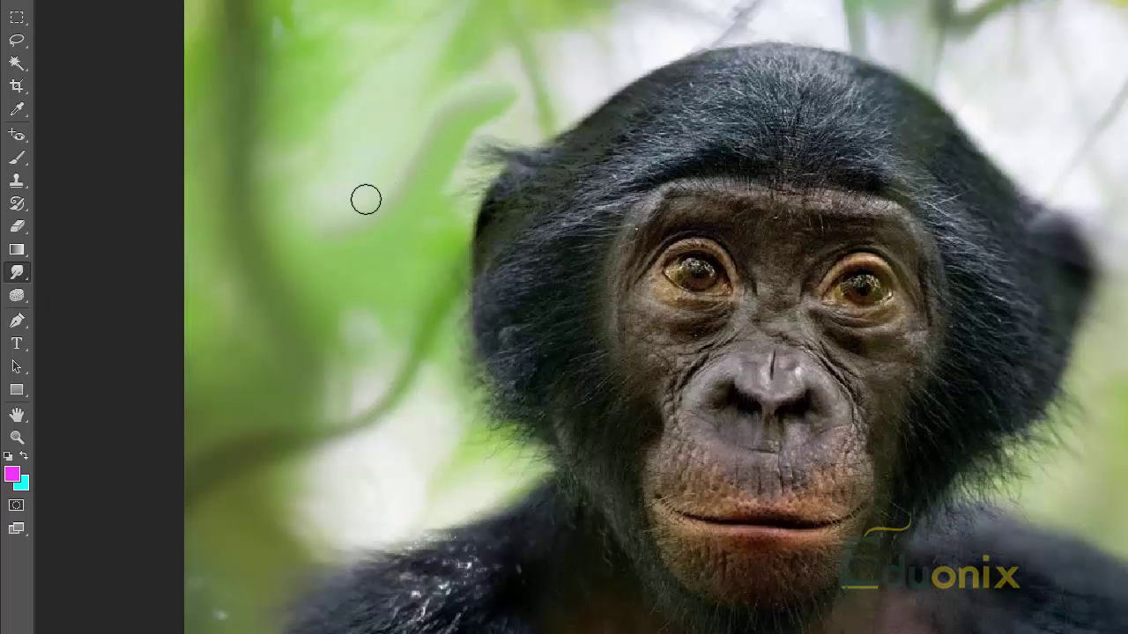
# Smear a light streak through the leaves and curl the blurred left leaf into a hook
pyautogui.moveTo(351, 202); pyautogui.dragTo(276, 219)
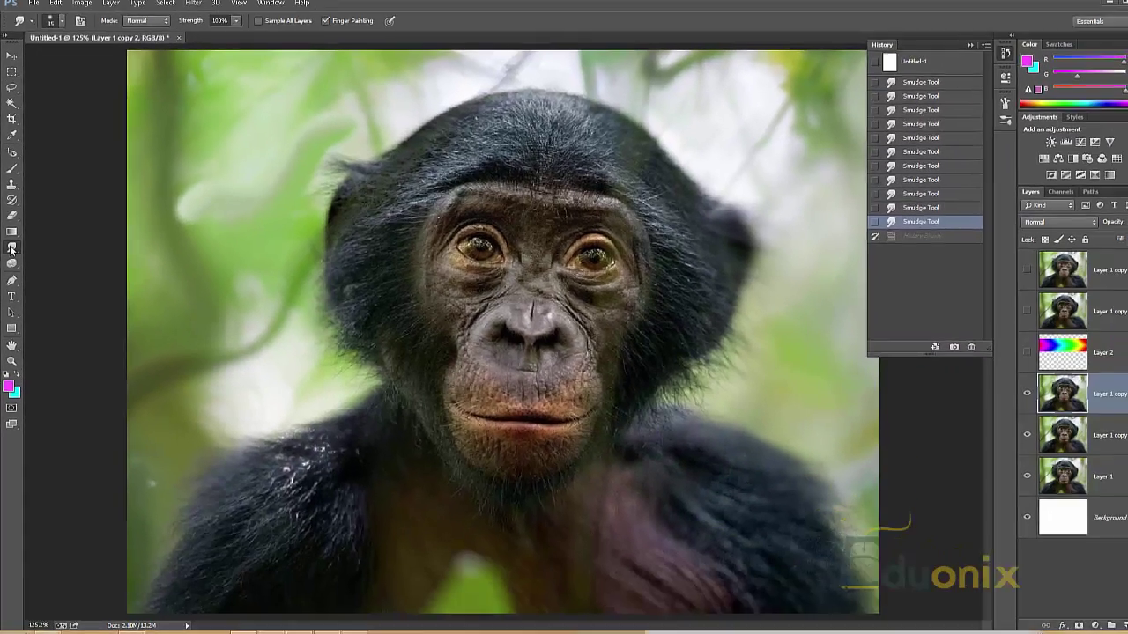
pyautogui.click(18, 275)
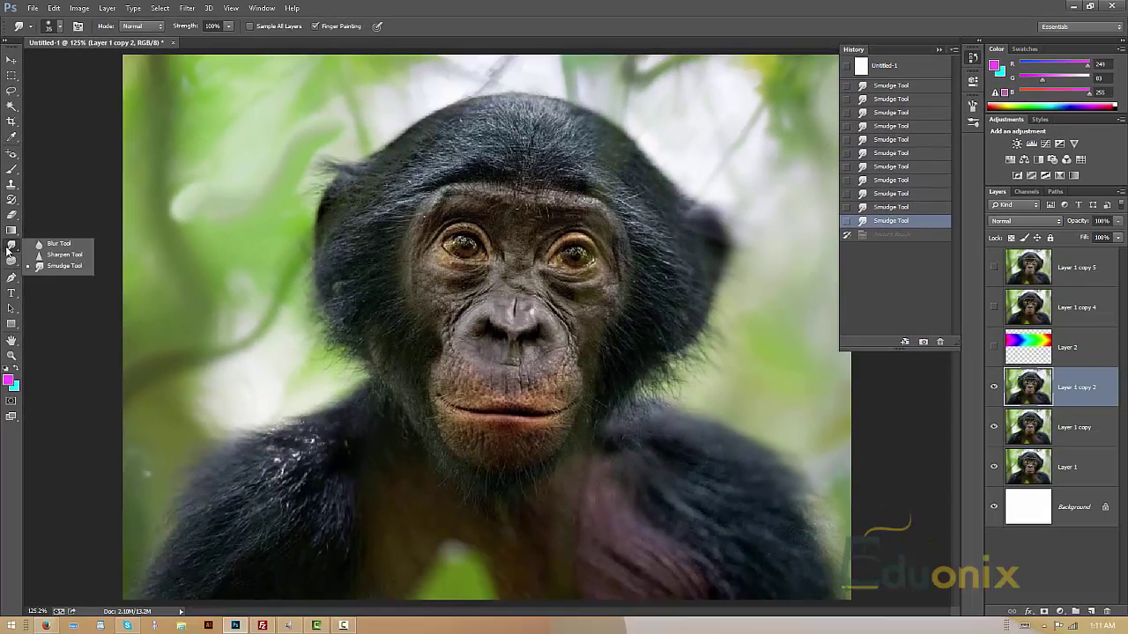
pyautogui.click(58, 266)
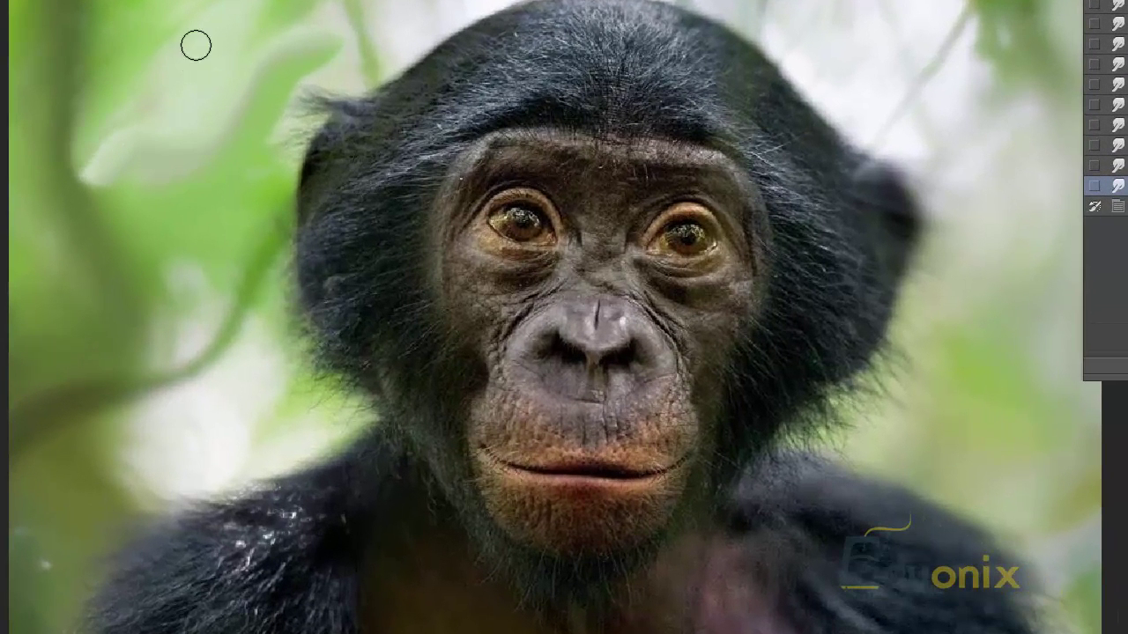
pyautogui.moveTo(97, 100)
pyautogui.mouseDown()
pyautogui.moveTo(139, 212)
pyautogui.moveTo(167, 240)
pyautogui.moveTo(178, 290)
pyautogui.mouseUp()
# Test smudges on the nose and right eye, then undo them so the face stays sharp
pyautogui.moveTo(608, 357)
pyautogui.mouseDown()
pyautogui.moveTo(647, 331)
pyautogui.moveTo(564, 379)
pyautogui.moveTo(670, 295)
pyautogui.moveTo(614, 439)
pyautogui.moveTo(582, 370)
pyautogui.moveTo(617, 335)
pyautogui.moveTo(635, 388)
pyautogui.moveTo(656, 353)
pyautogui.mouseUp()
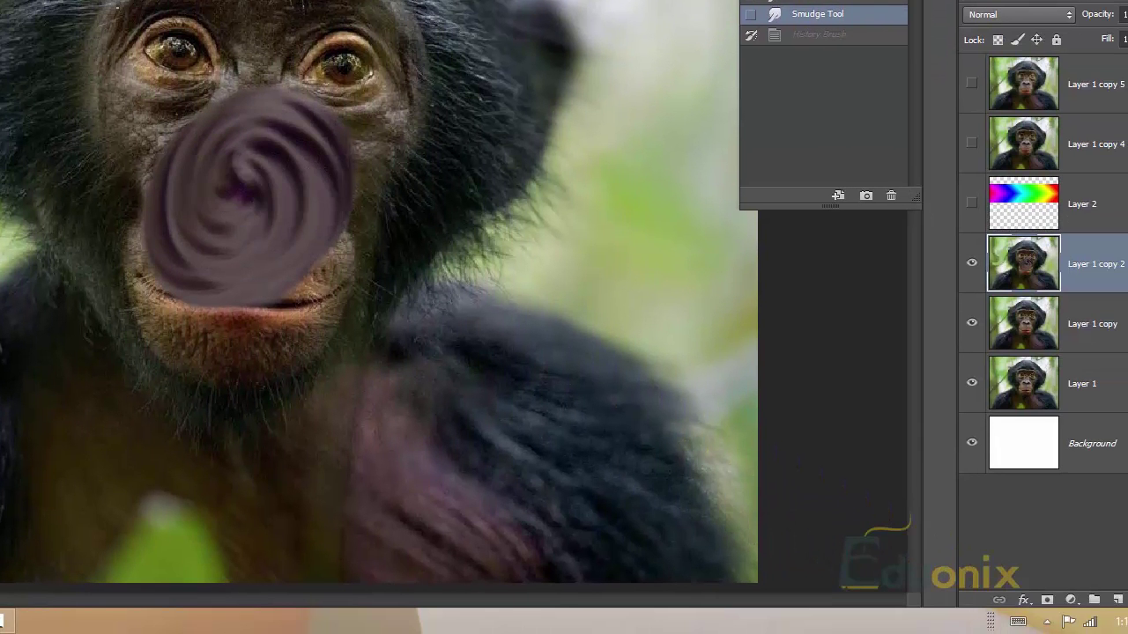
pyautogui.hotkey('ctrl', 'z')
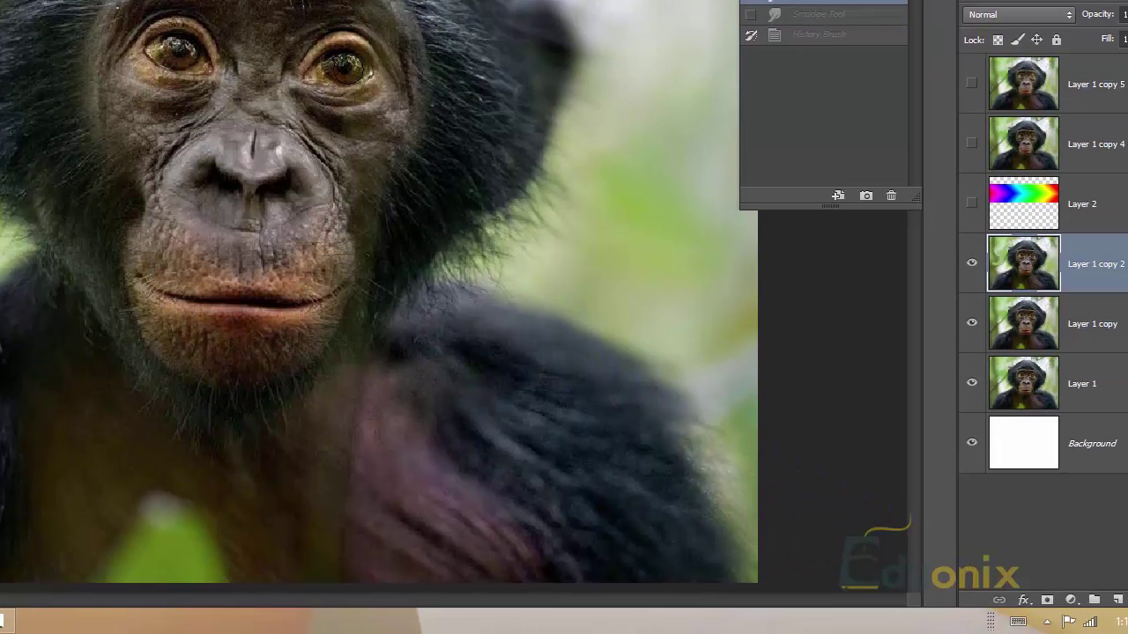
pyautogui.moveTo(353, 72)
pyautogui.mouseDown()
pyautogui.moveTo(335, 66)
pyautogui.moveTo(322, 77)
pyautogui.moveTo(343, 66)
pyautogui.mouseUp()
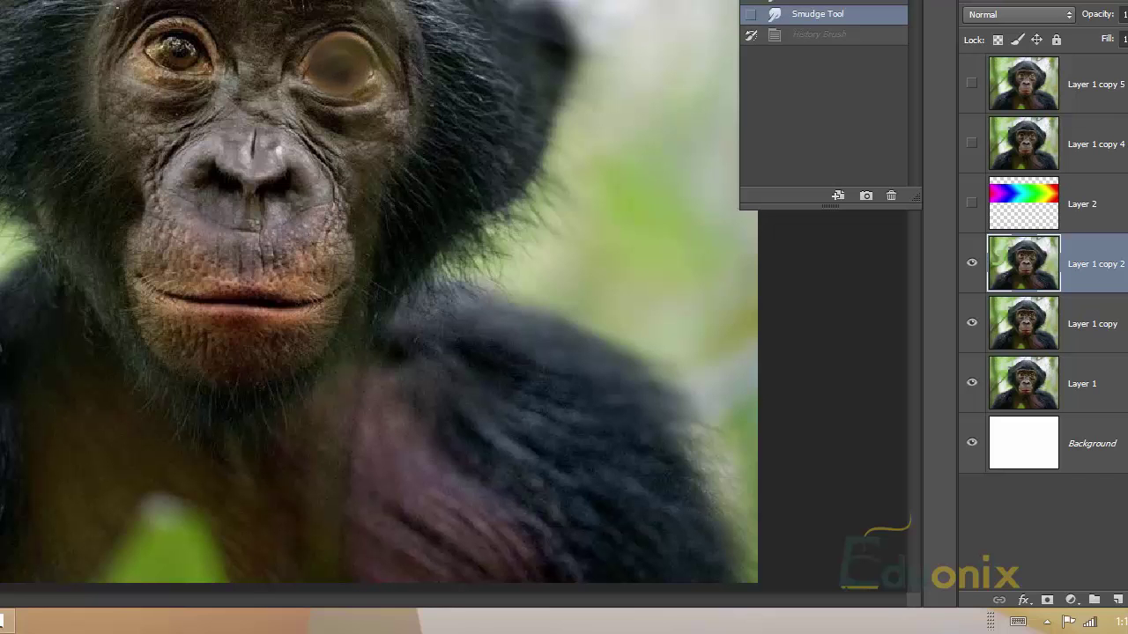
pyautogui.hotkey('ctrl', 'z')
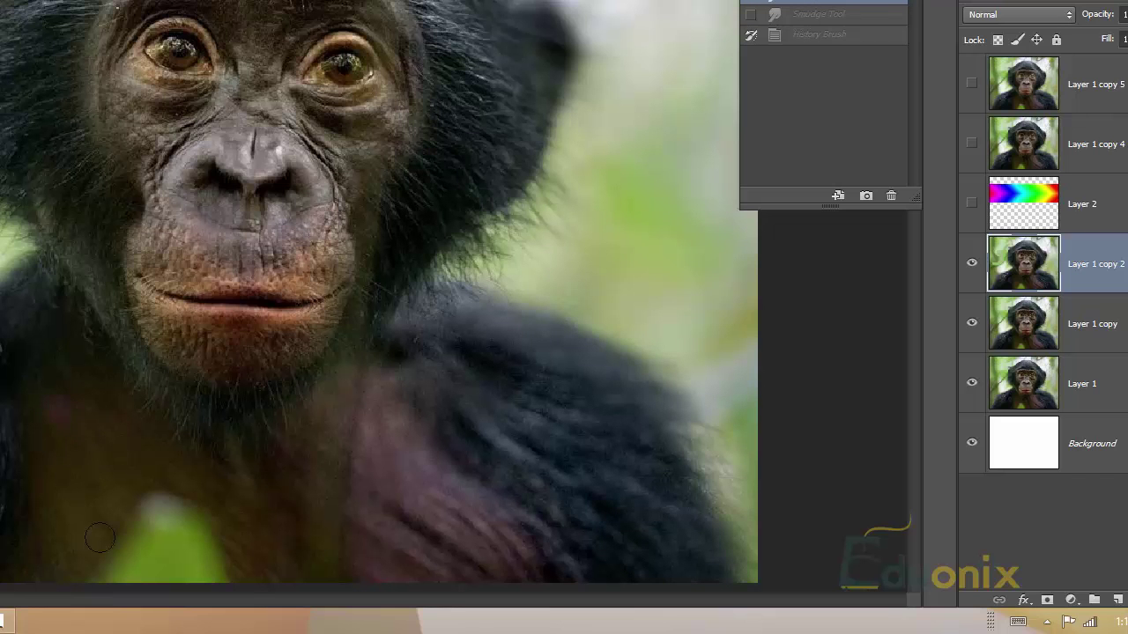
pyautogui.hotkey('ctrl', 'z')
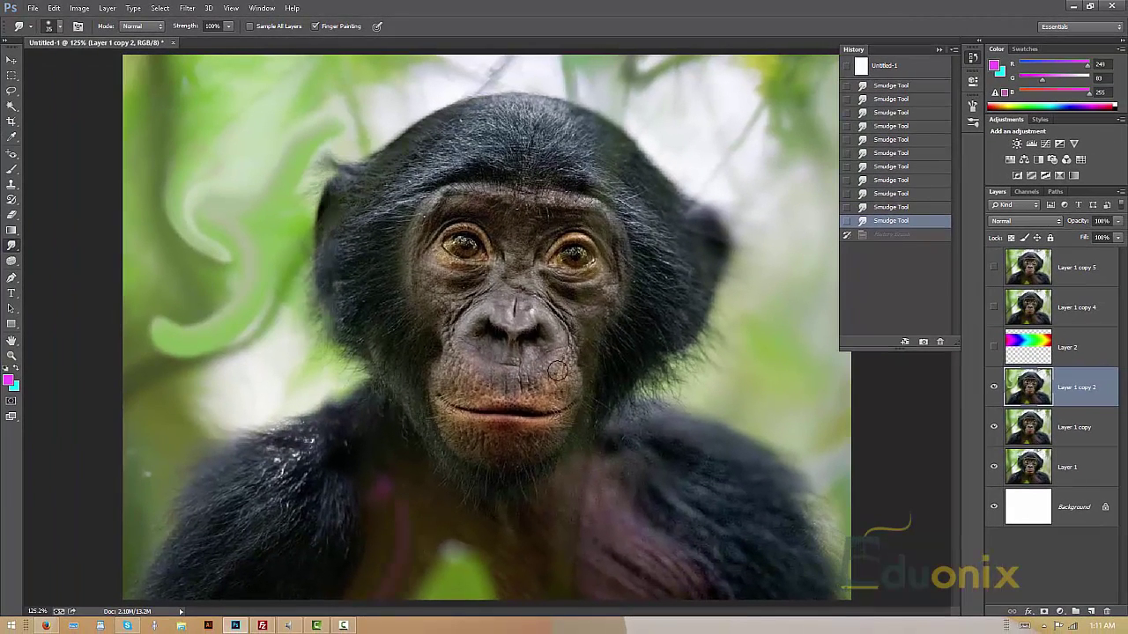
pyautogui.hotkey('ctrl', 'alt', 'z')
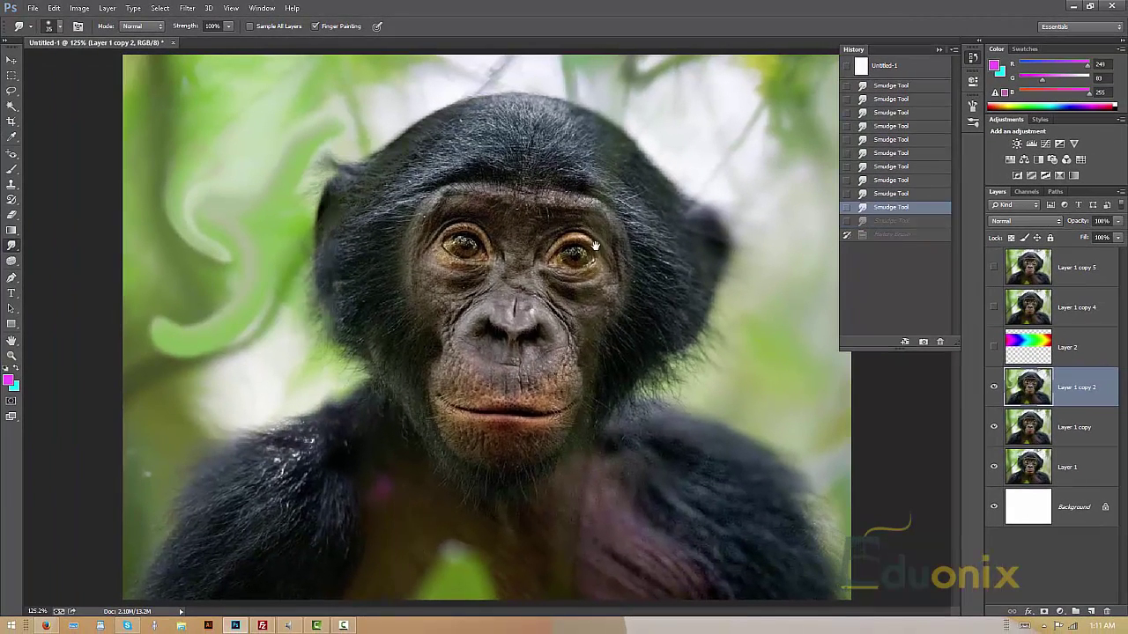